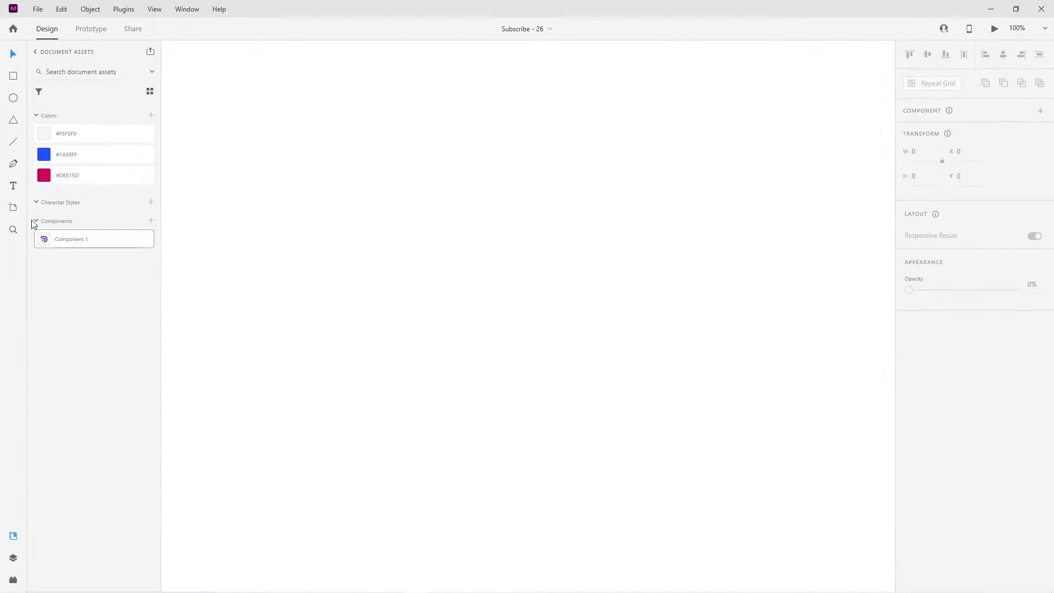
Step: Add a blank Web 1280 (1280 × 800) artboard from the Artboard tool presets
left_click(12, 209)
scroll(983, 361, "down", 5)
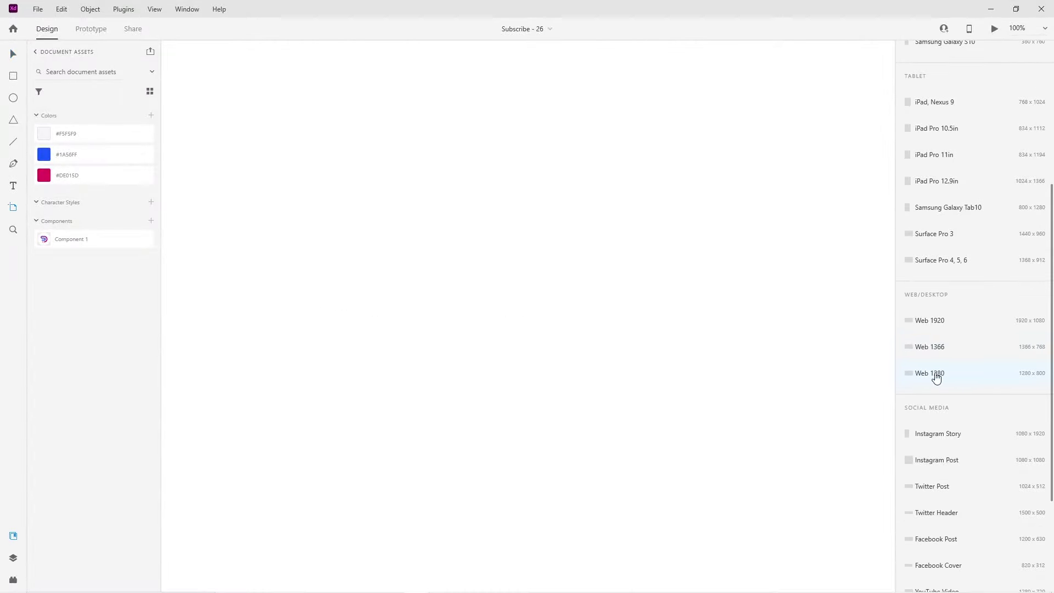
left_click(936, 376)
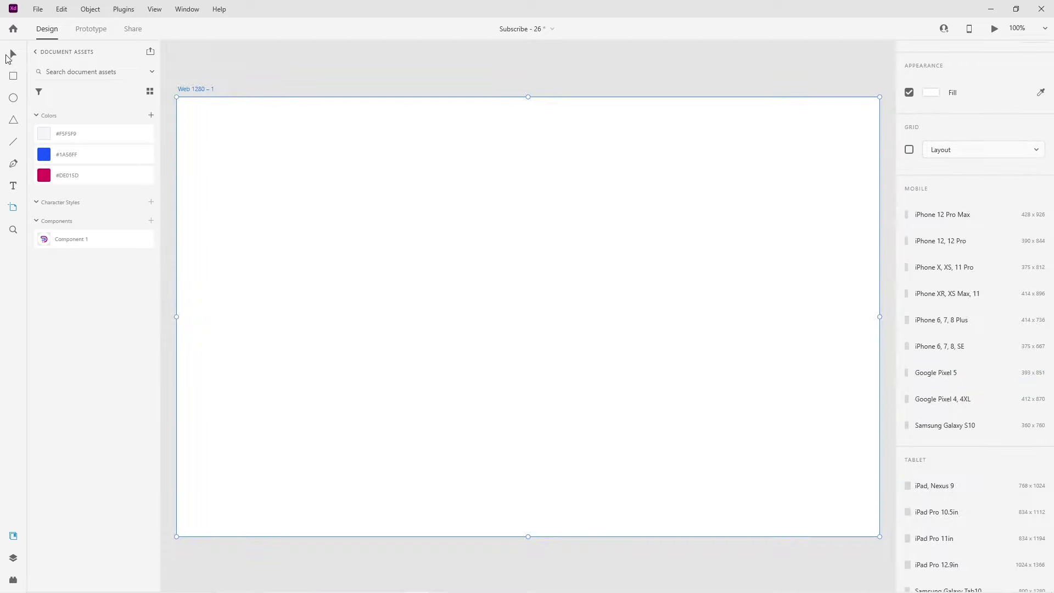
left_click(13, 54)
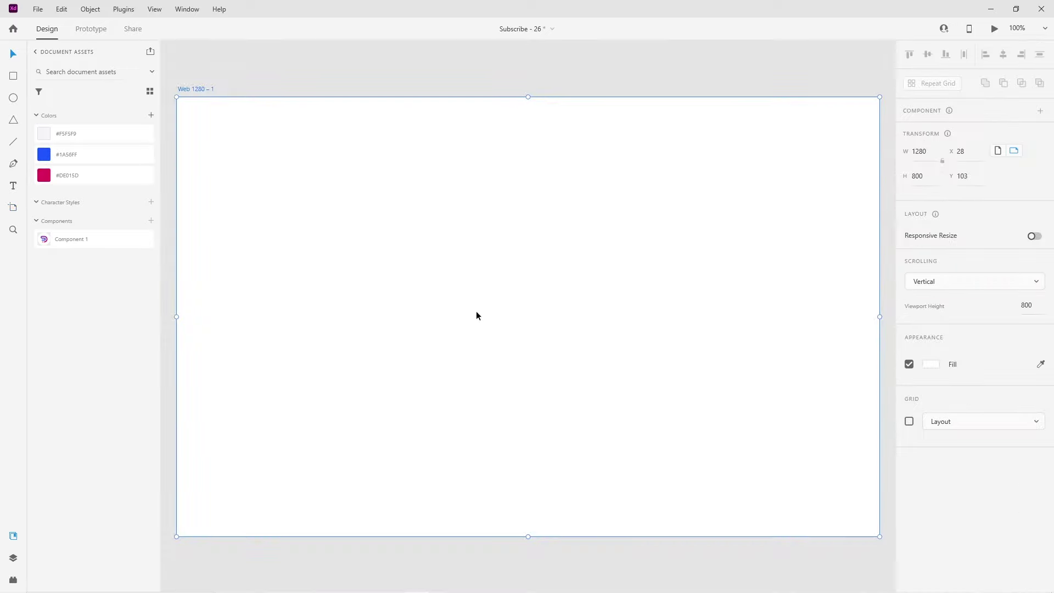
Step: Fill the artboard with #F5F5F9 and draw an 830 × 500 rectangle centred on it
left_click(45, 137)
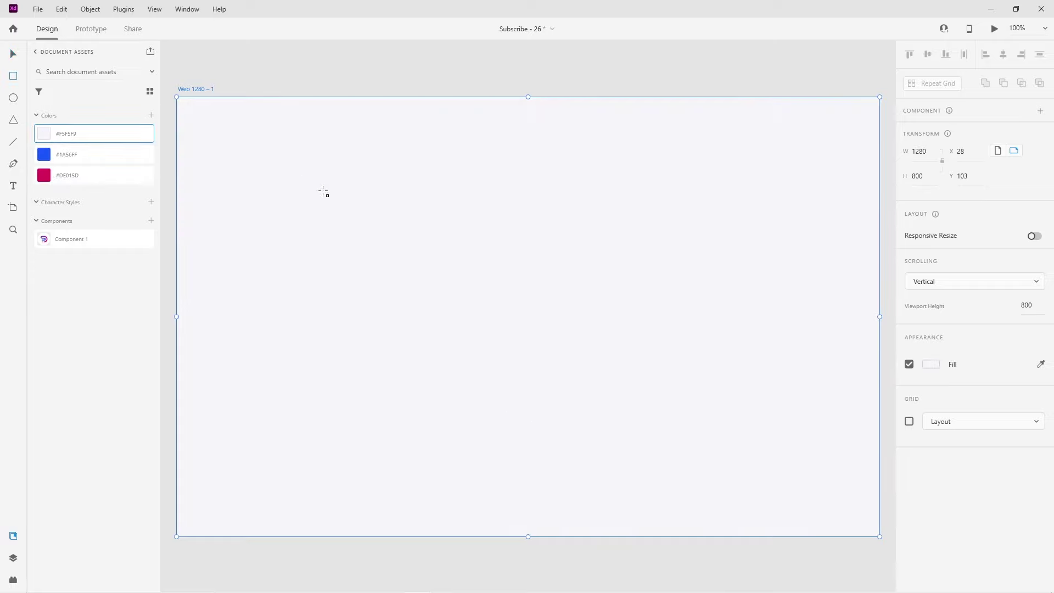
left_click_drag(337, 191, 769, 447)
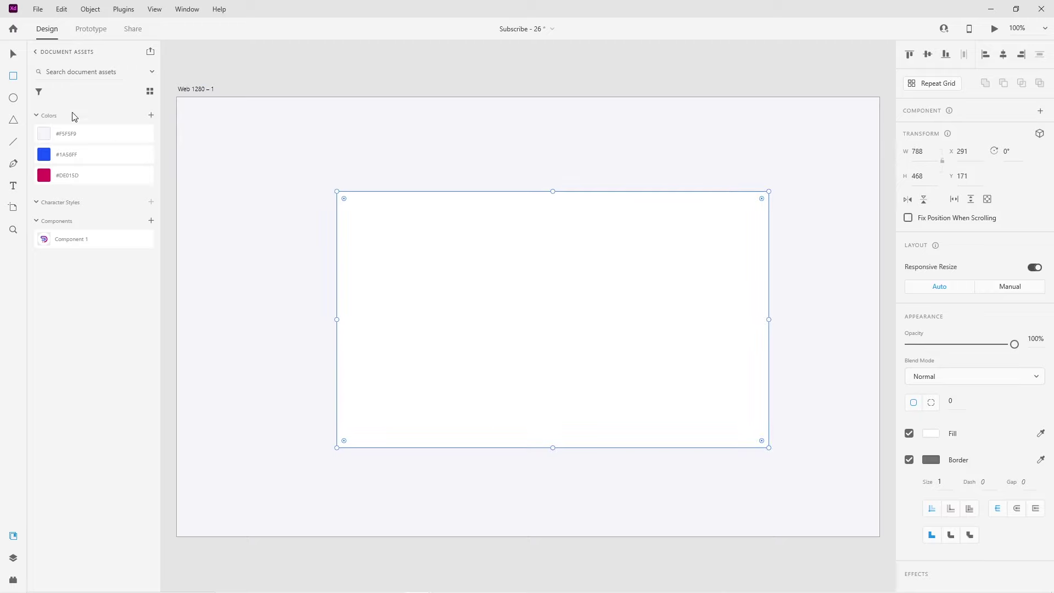
left_click_drag(587, 361, 563, 356)
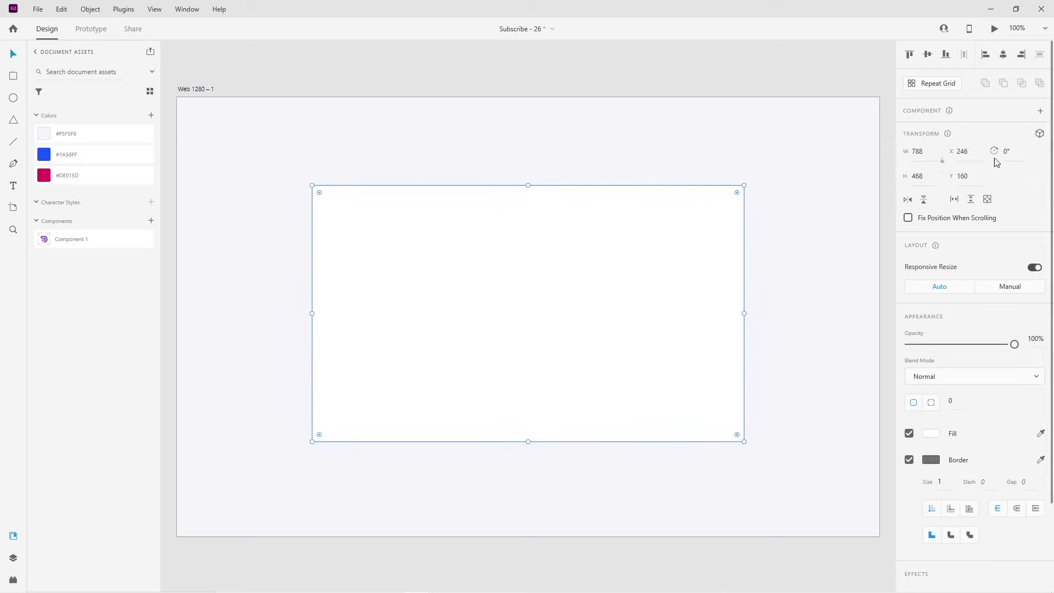
type("830")
key("Return")
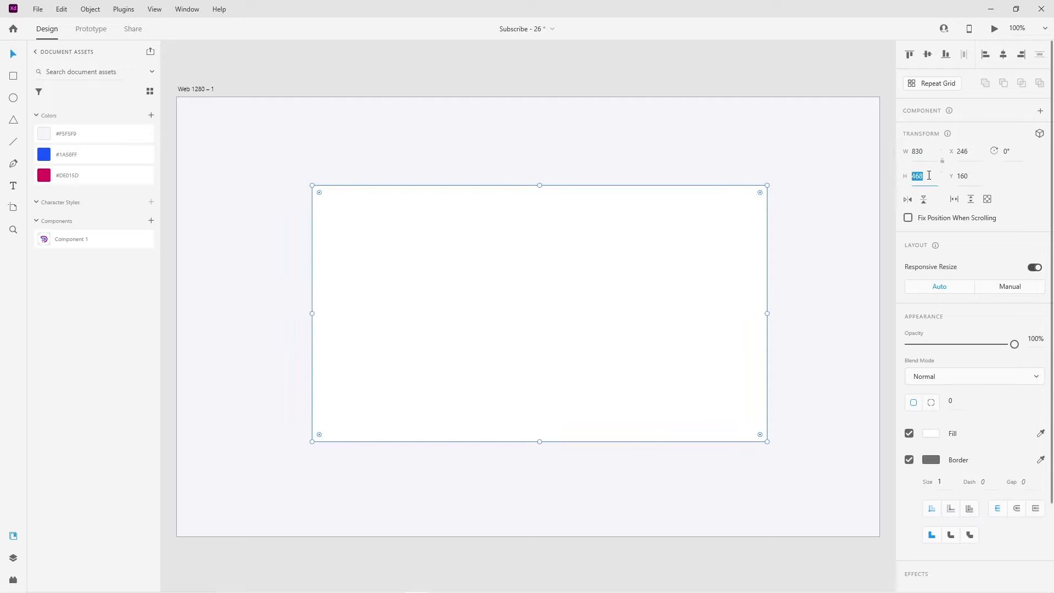
type("50")
key("Return")
left_click_drag(582, 303, 547, 337)
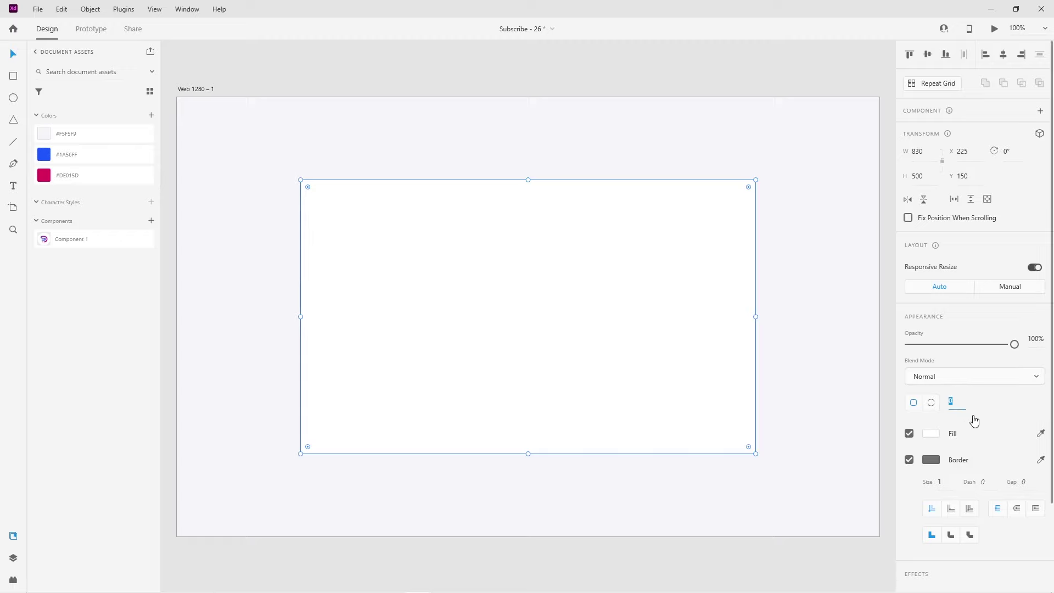
Step: Give the card 24 px rounded corners and an 8 px centred white border
key("Return")
type("8")
key("Return")
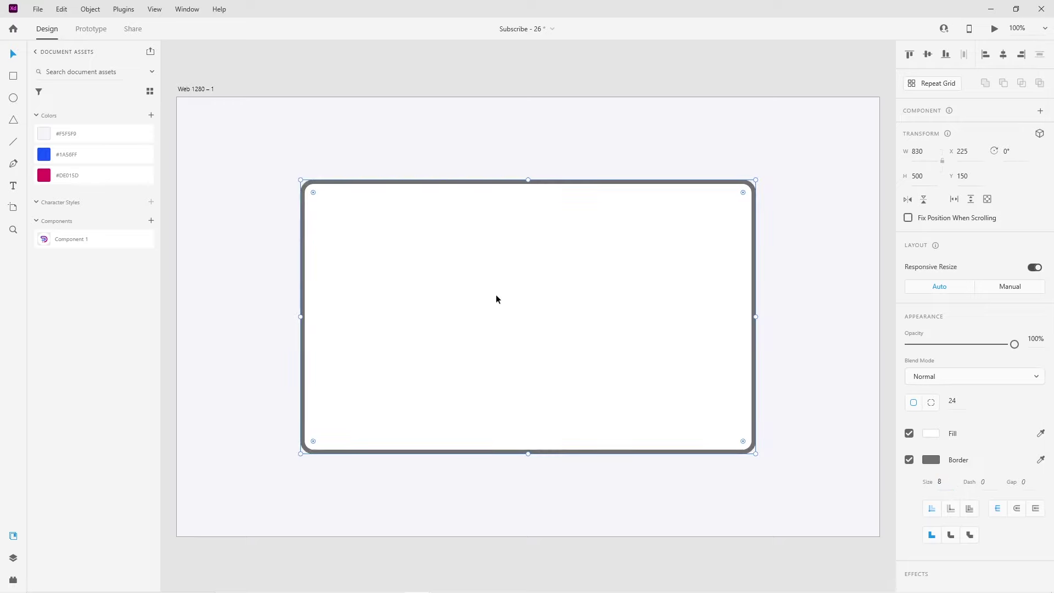
left_click(951, 511)
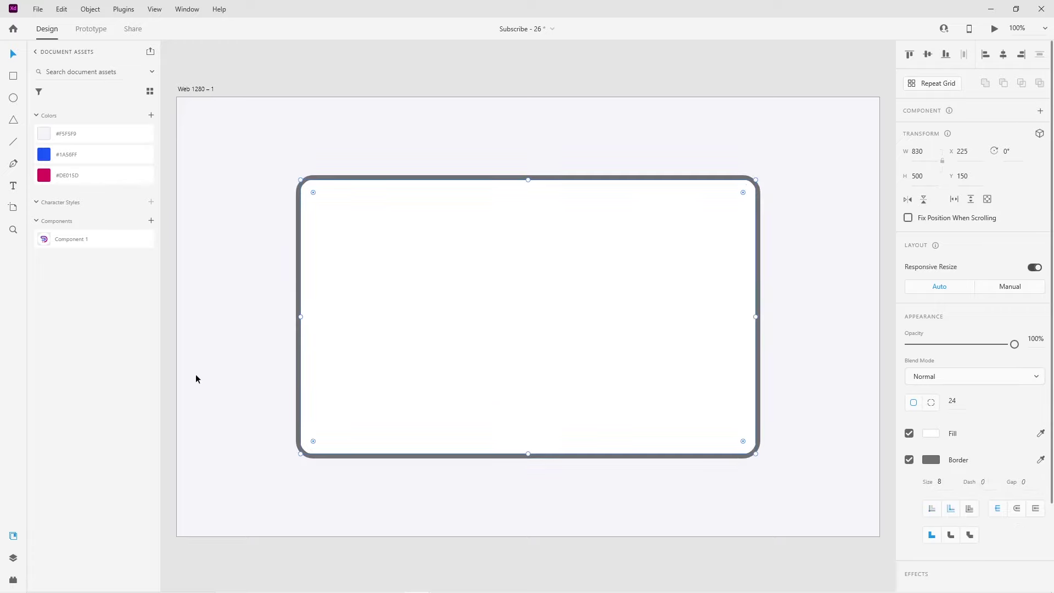
left_click(260, 357)
left_click(356, 253)
left_click(931, 460)
left_click_drag(780, 431, 756, 386)
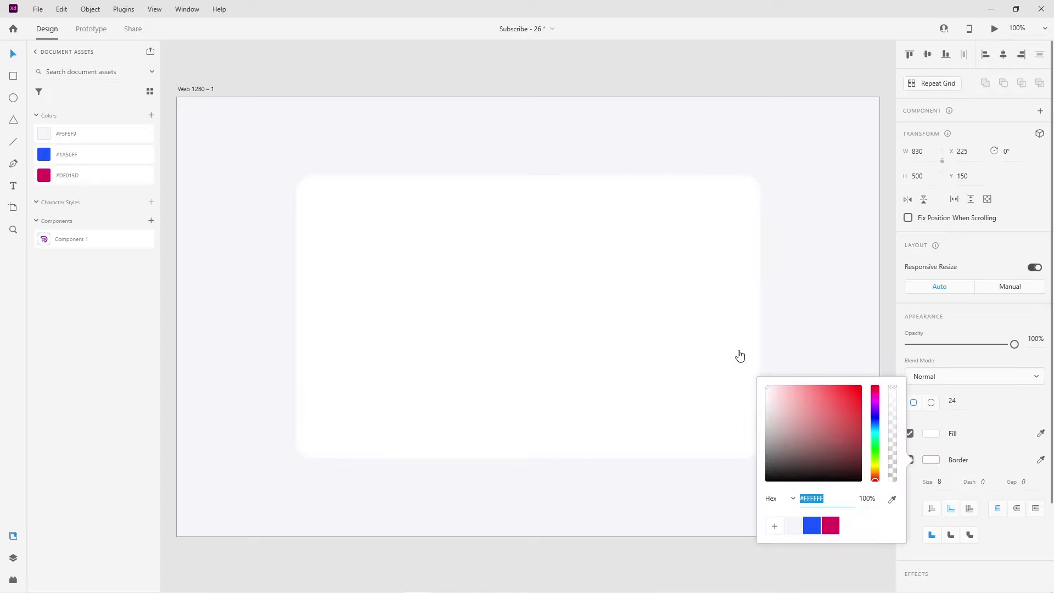
left_click(535, 480)
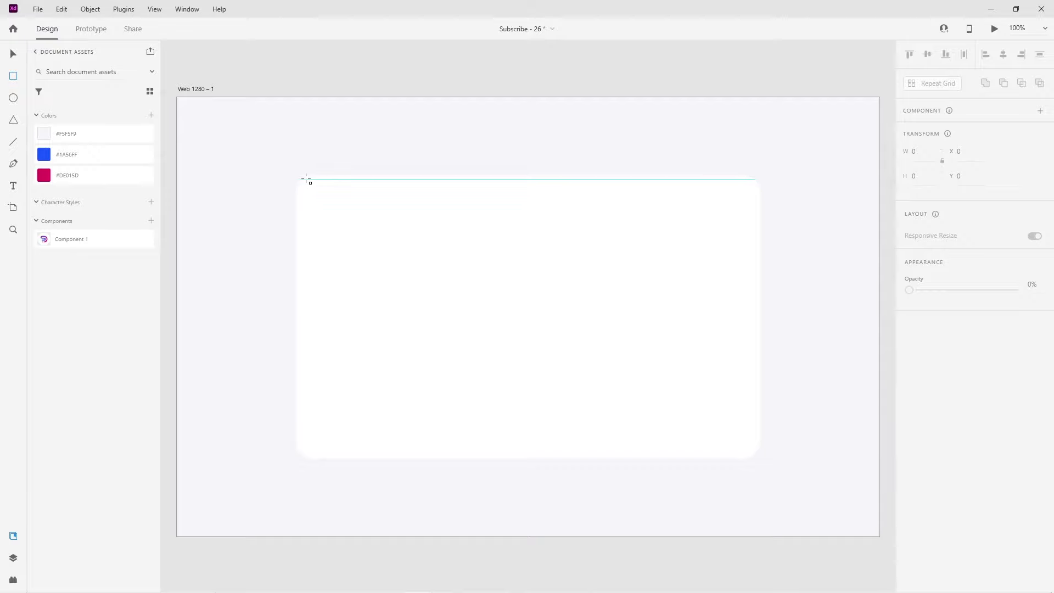
Step: Draw a borderless 365 px wide #F5F5F9 panel with 24 px corners on the card's left
mouse_move(301, 180)
left_mouse_down()
mouse_move(423, 355)
mouse_move(455, 440)
mouse_move(483, 453)
left_mouse_up()
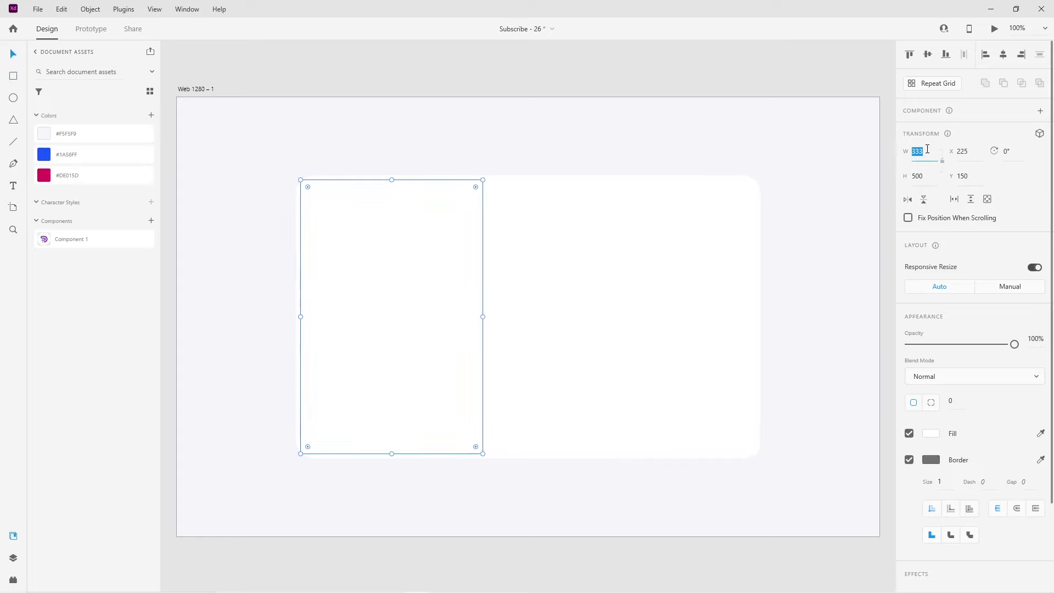
type("365")
key("Return")
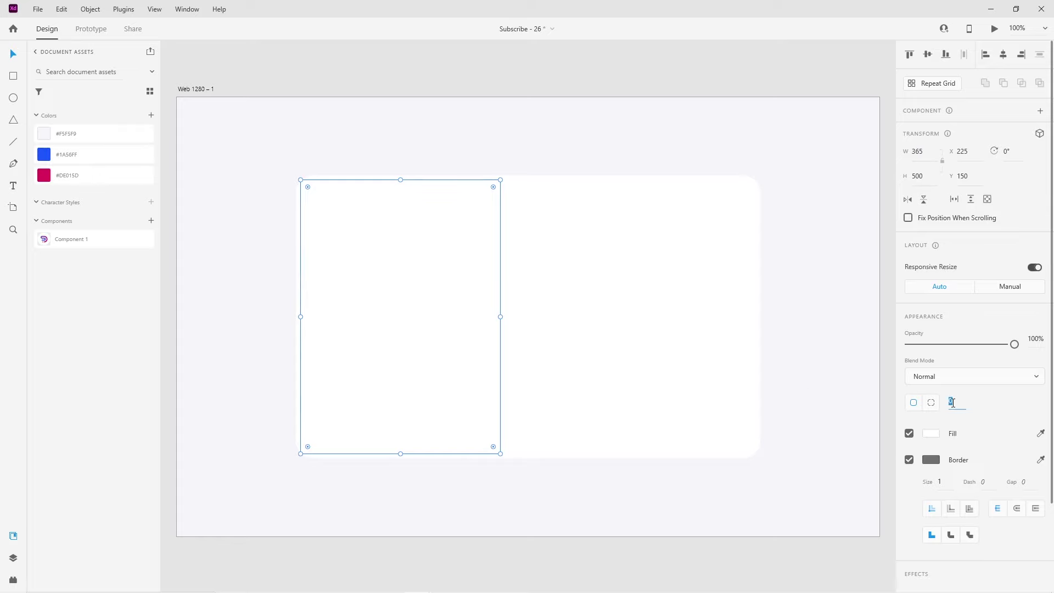
type("20")
type("24")
key("Return")
left_click(931, 435)
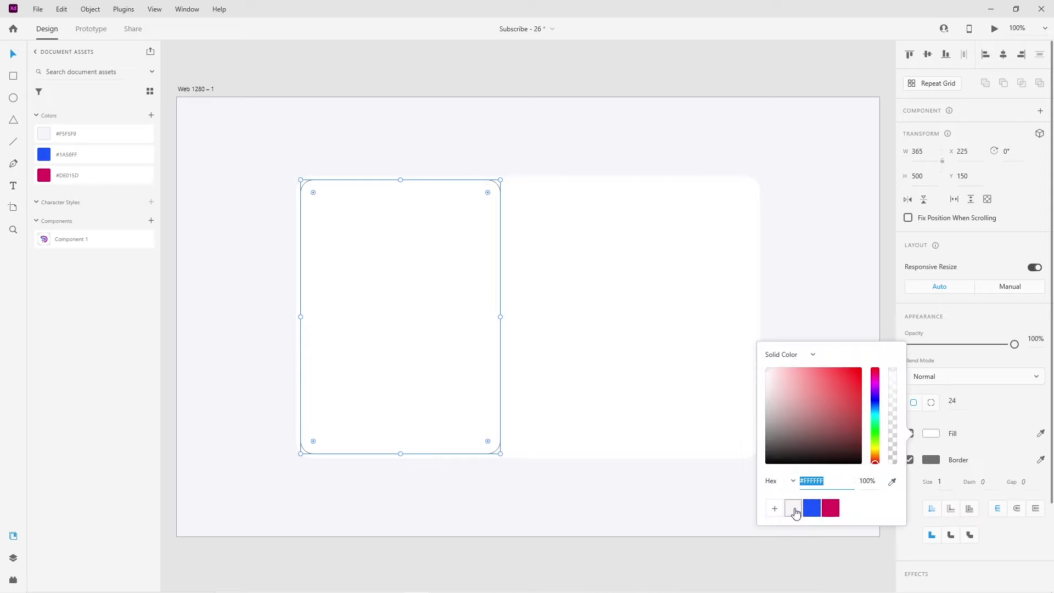
left_click(793, 510)
left_click(921, 486)
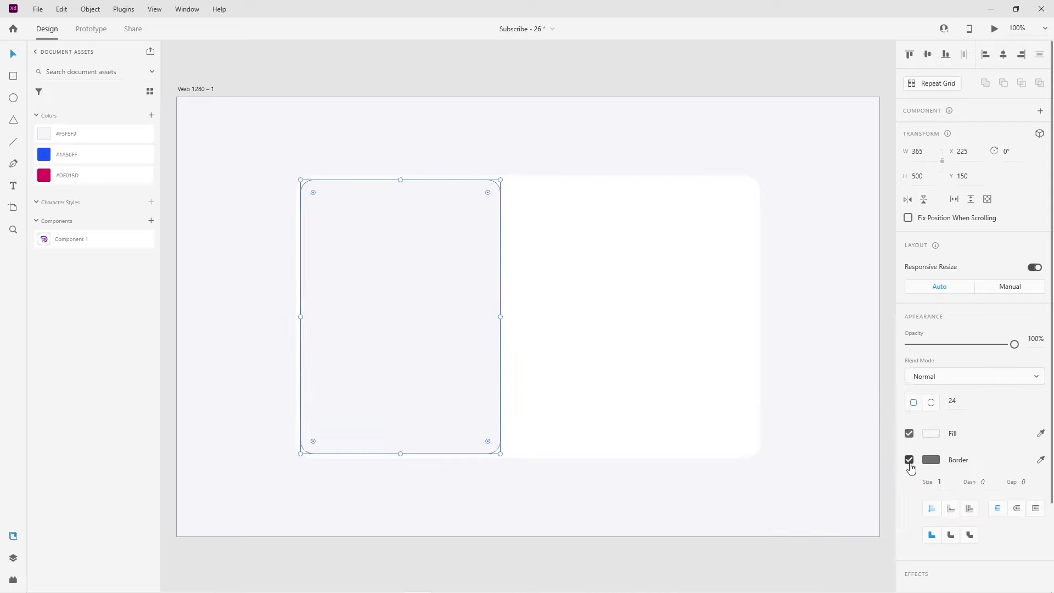
left_click(909, 460)
left_click(470, 519)
Step: Turn on a drop shadow for the whole card rectangle
left_click(546, 434)
scroll(969, 493, "down", 3)
scroll(969, 493, "down", 1)
left_click(909, 521)
scroll(951, 540, "down", 1)
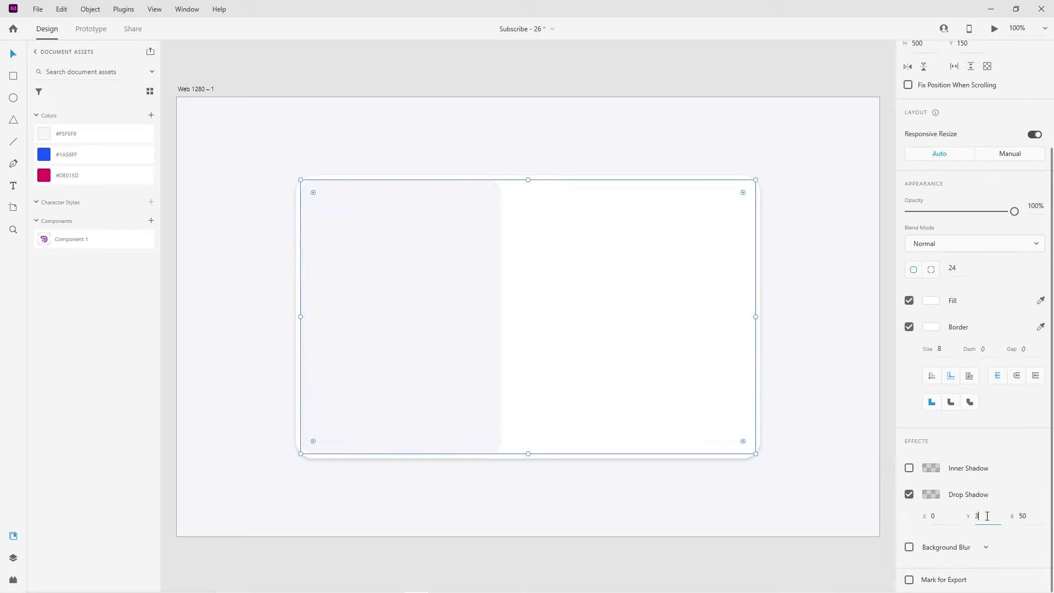
Step: Set the card shadow's Y offset to 30 and tint it a pale lavender-grey
key("Return")
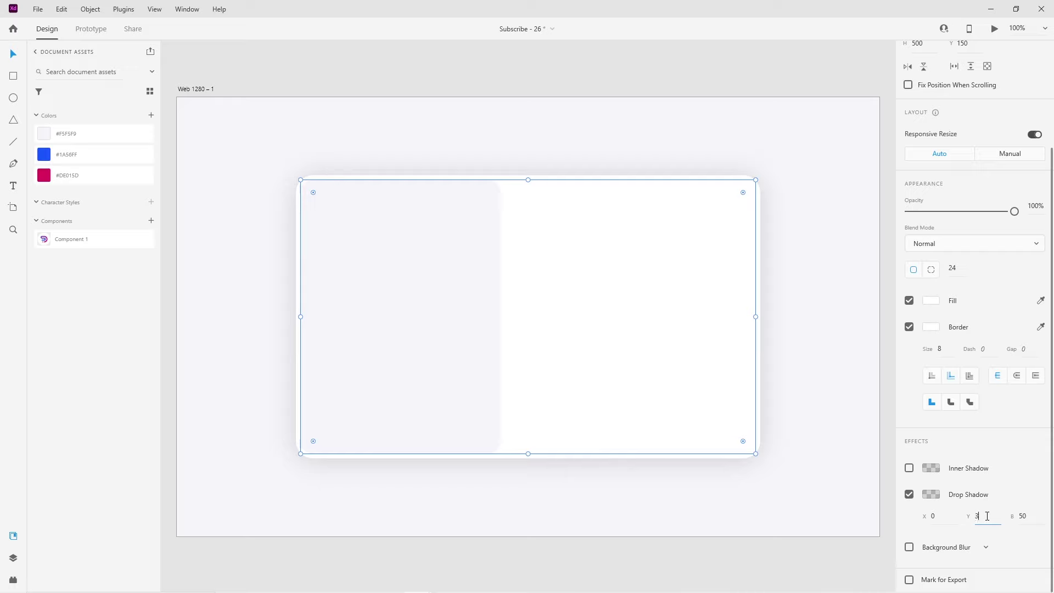
type("0")
key("Return")
left_click(931, 494)
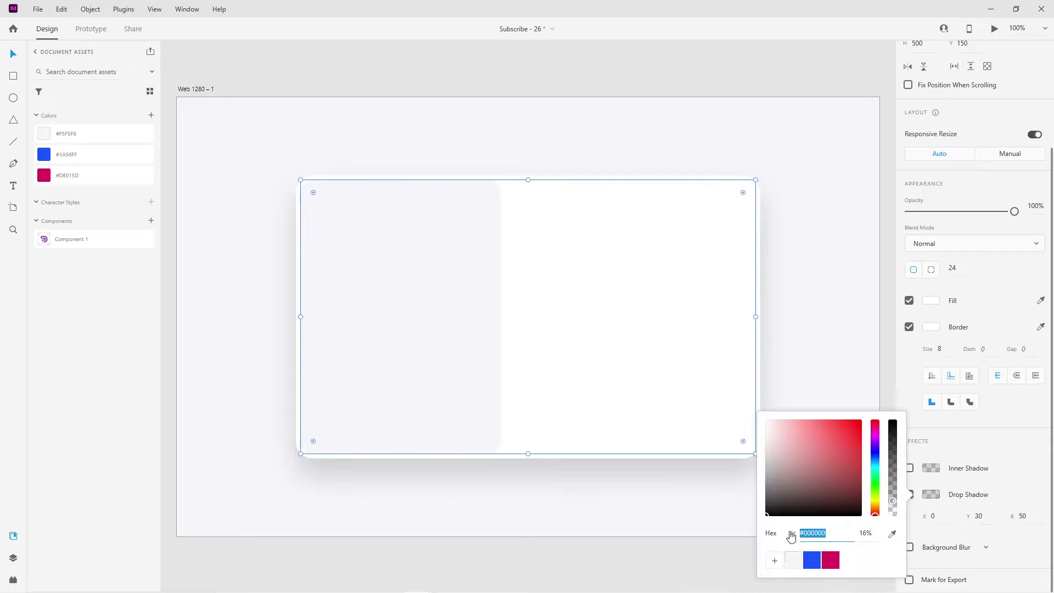
left_click(794, 560)
left_click(771, 430)
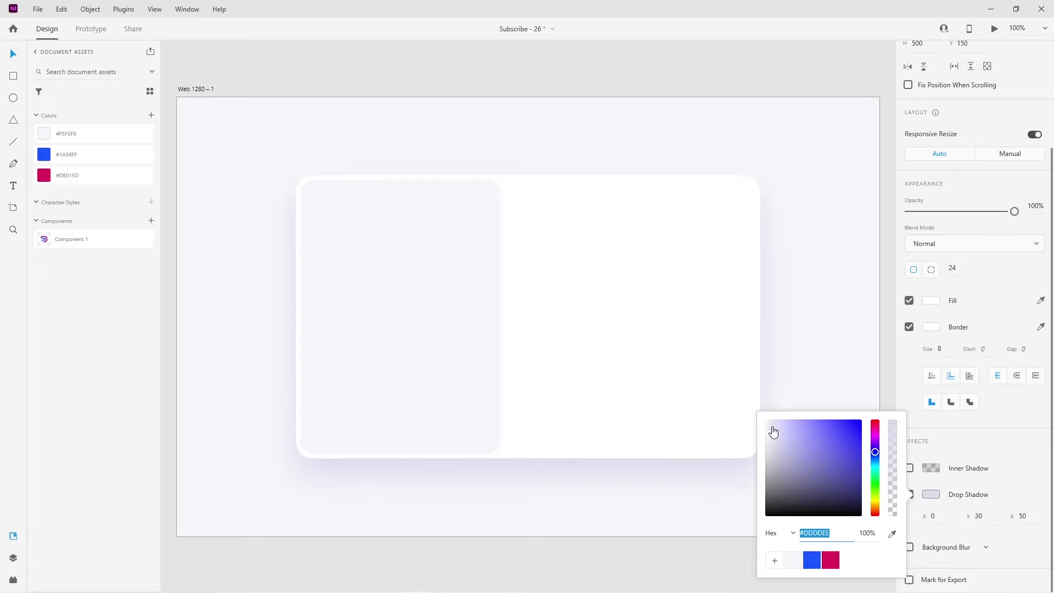
left_click(525, 496)
scroll(546, 357, "up", 1)
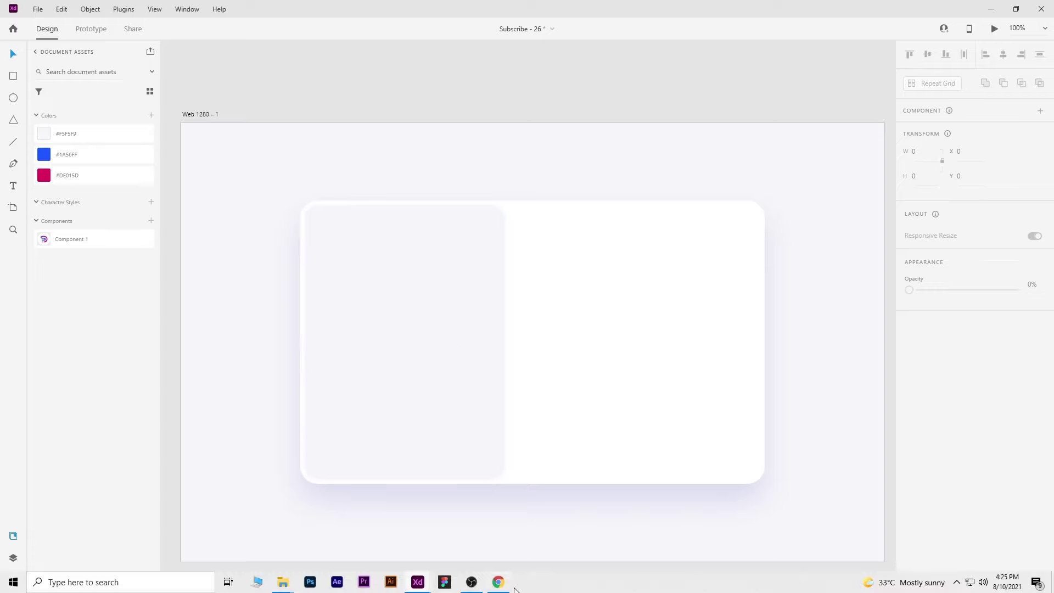
Step: Browse the illustrations catalogue in the browser to the Shhhh! Illustration Kit page
left_click(508, 587)
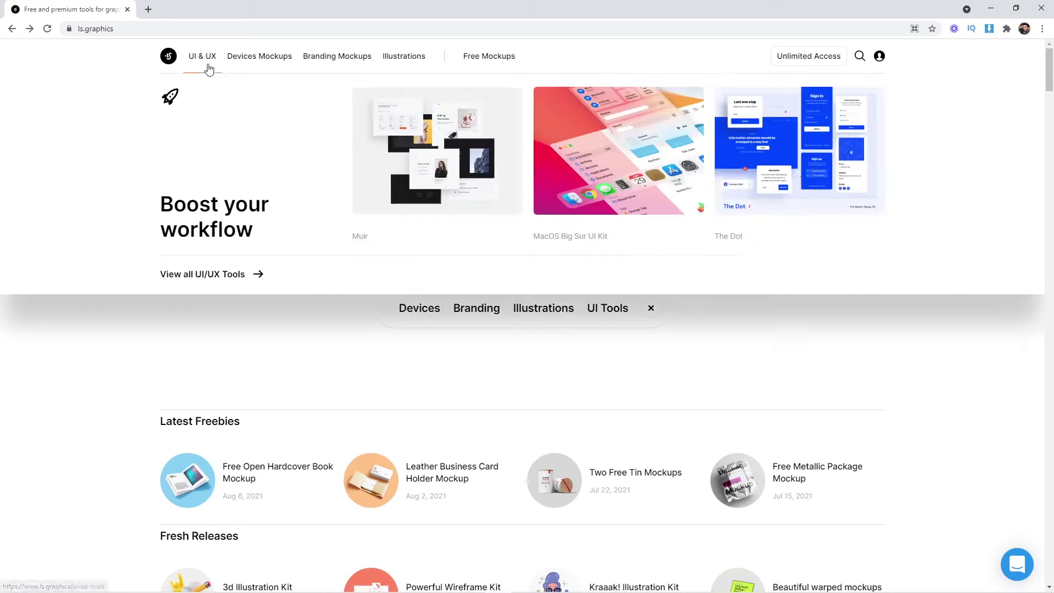
mouse_move(404, 56)
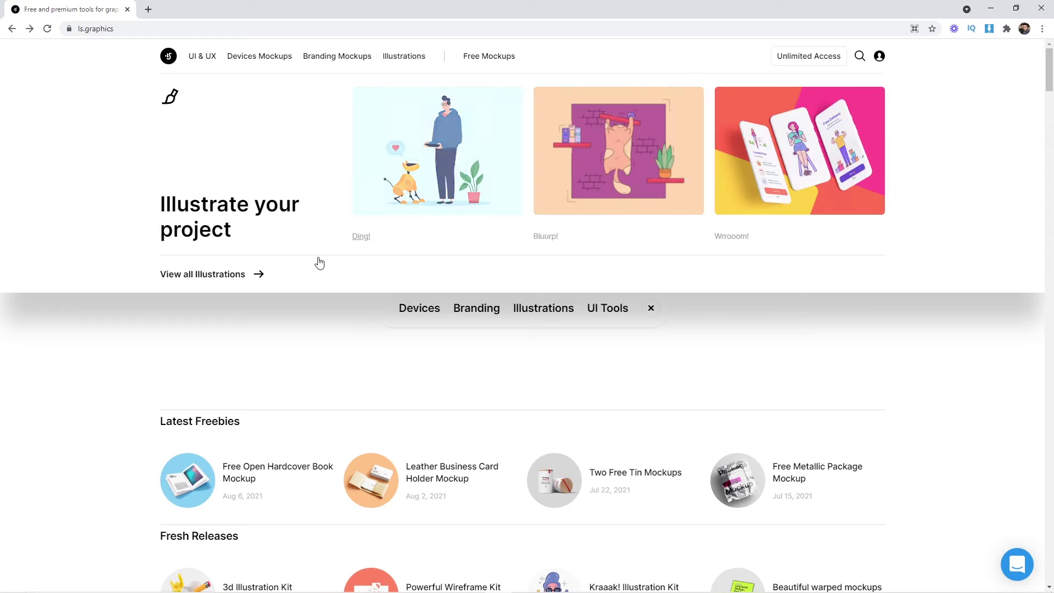
left_click(197, 274)
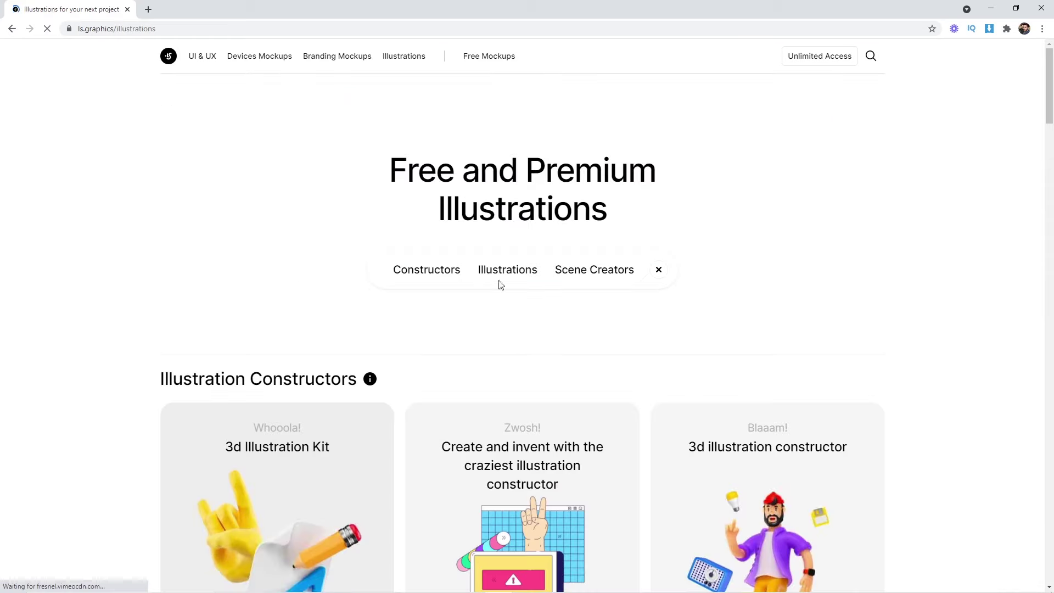
scroll(631, 283, "down", 3)
scroll(626, 284, "down", 5)
scroll(623, 286, "down", 4)
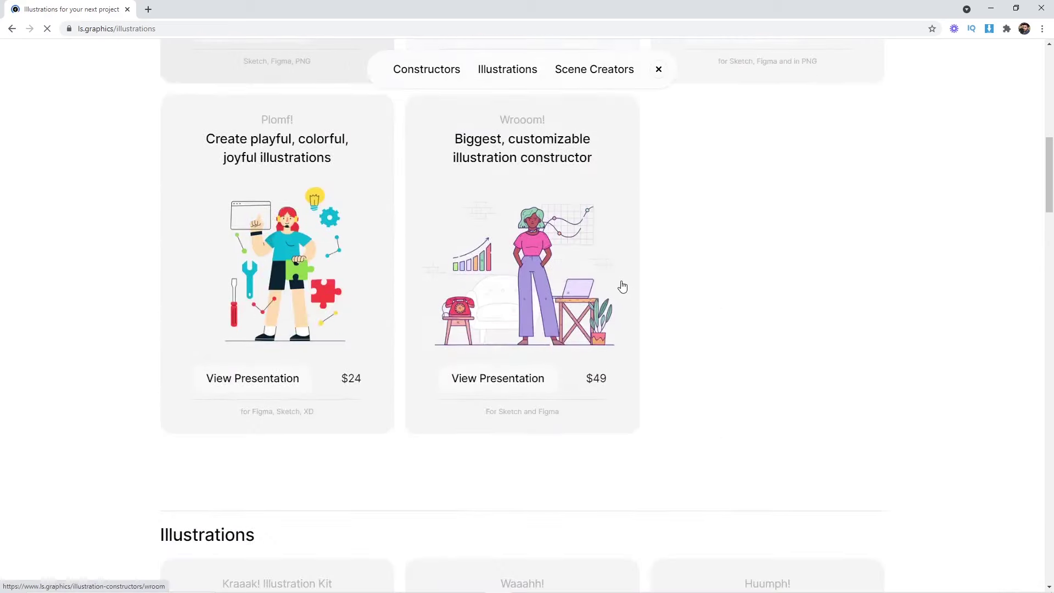
scroll(619, 285, "down", 5)
scroll(619, 285, "down", 2)
scroll(619, 286, "down", 4)
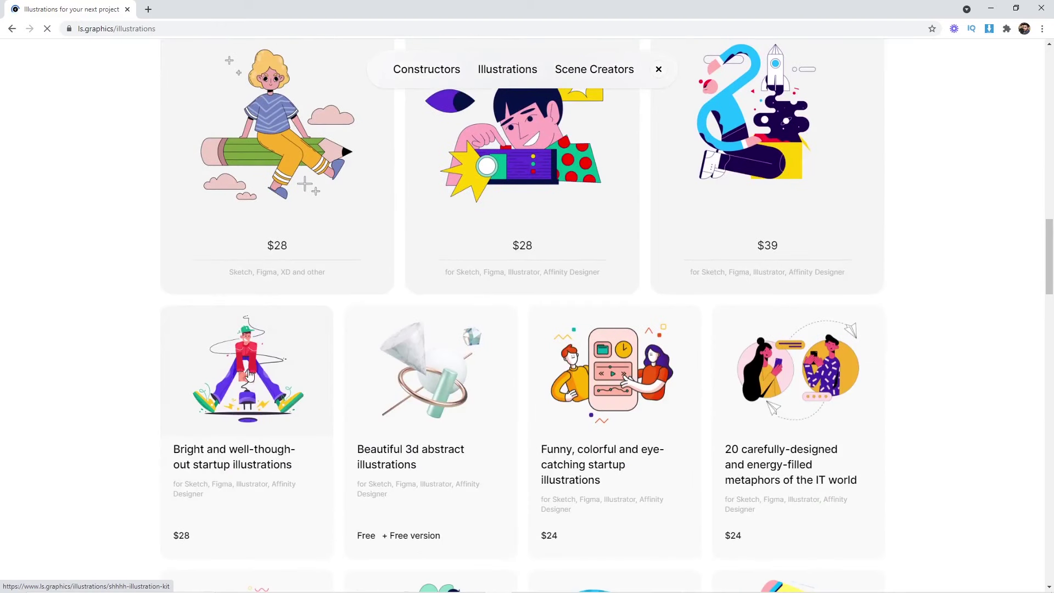
left_click(246, 393)
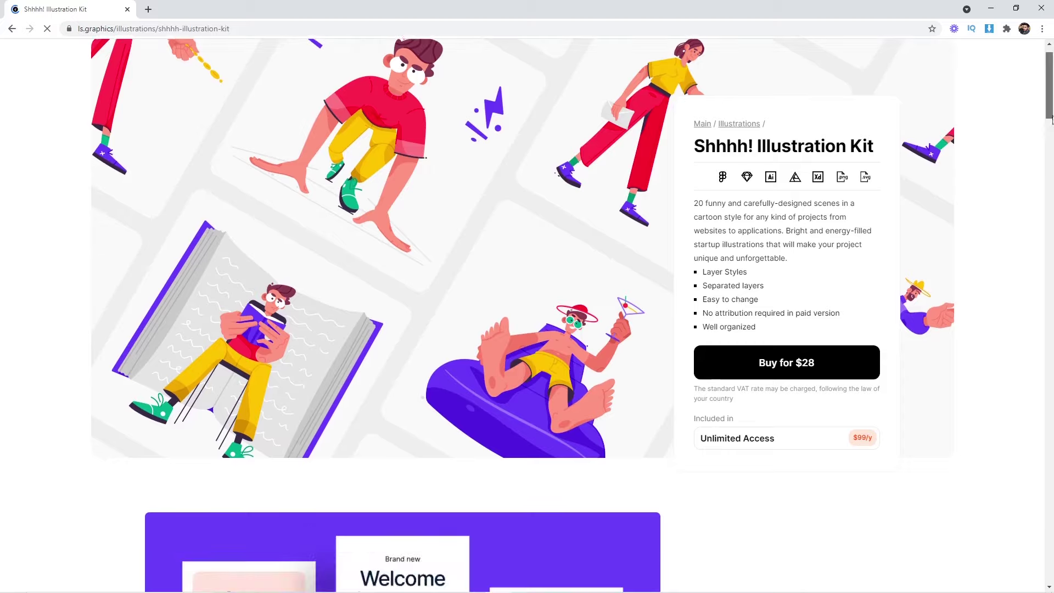
left_click_drag(1050, 106, 1048, 394)
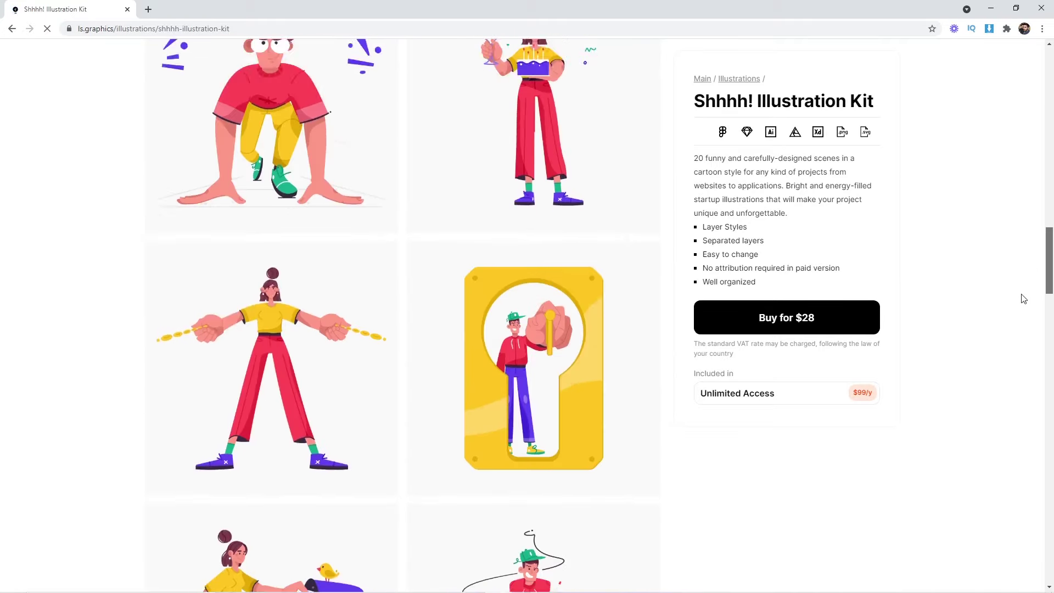
left_click_drag(1047, 394, 1048, 294)
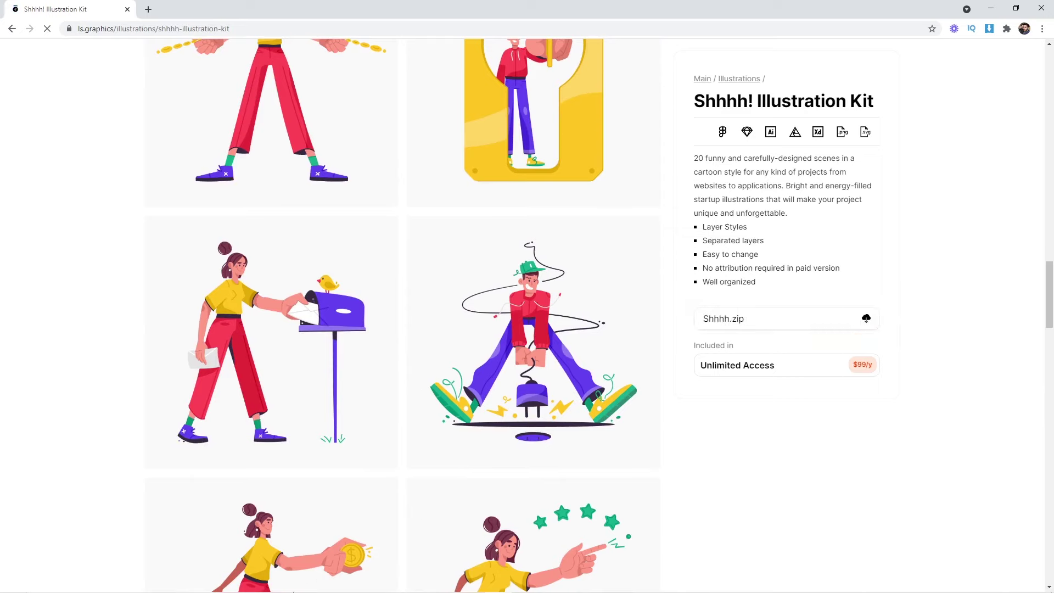
mouse_move(283, 583)
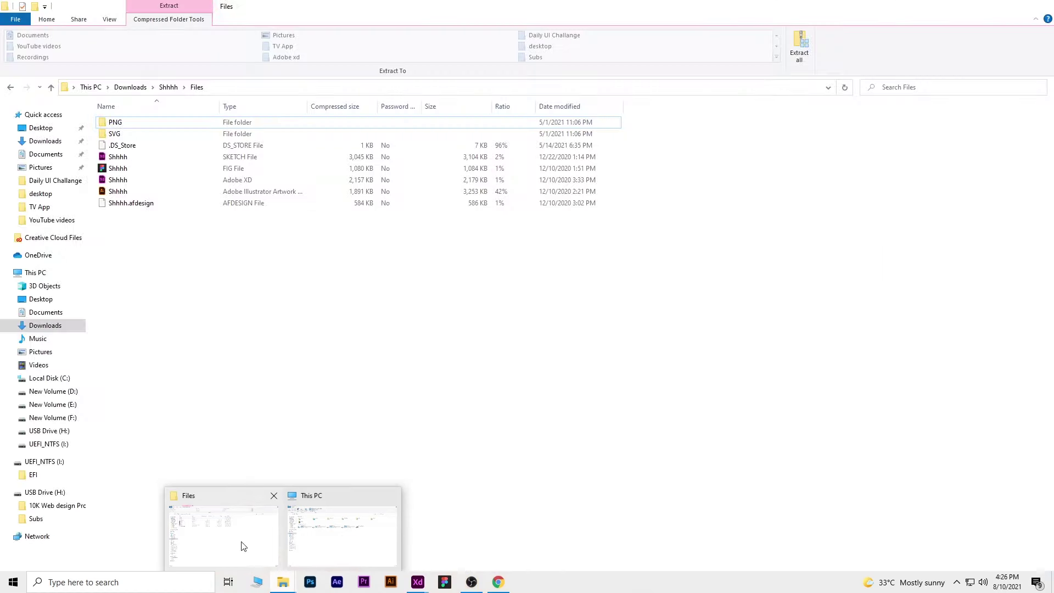
Step: Select the Shhhh Adobe XD file in the Files folder and bring up its open document
left_click(243, 547)
left_click(116, 181)
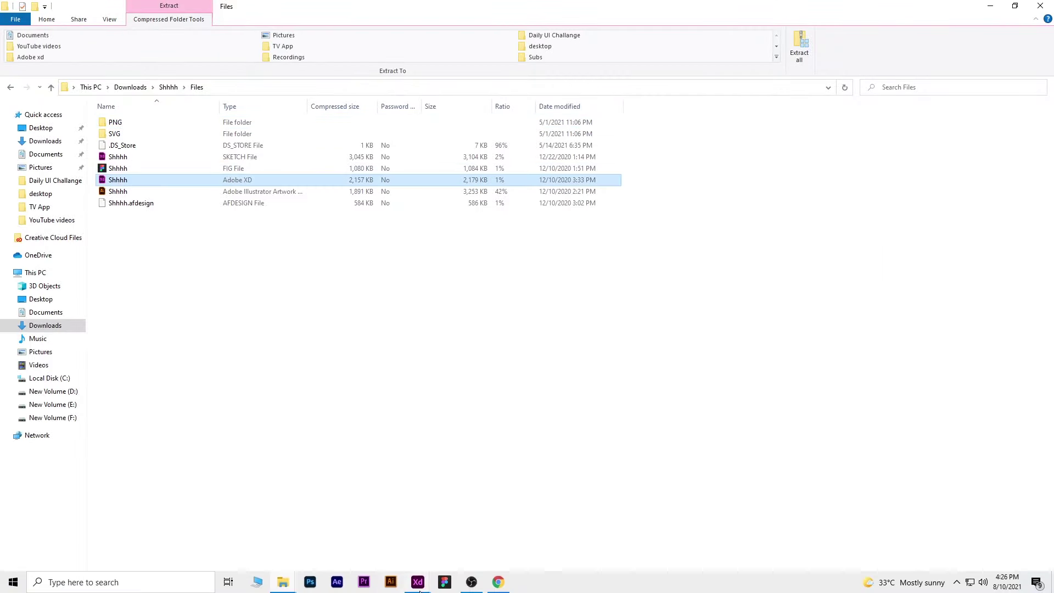
mouse_move(417, 582)
left_click(375, 532)
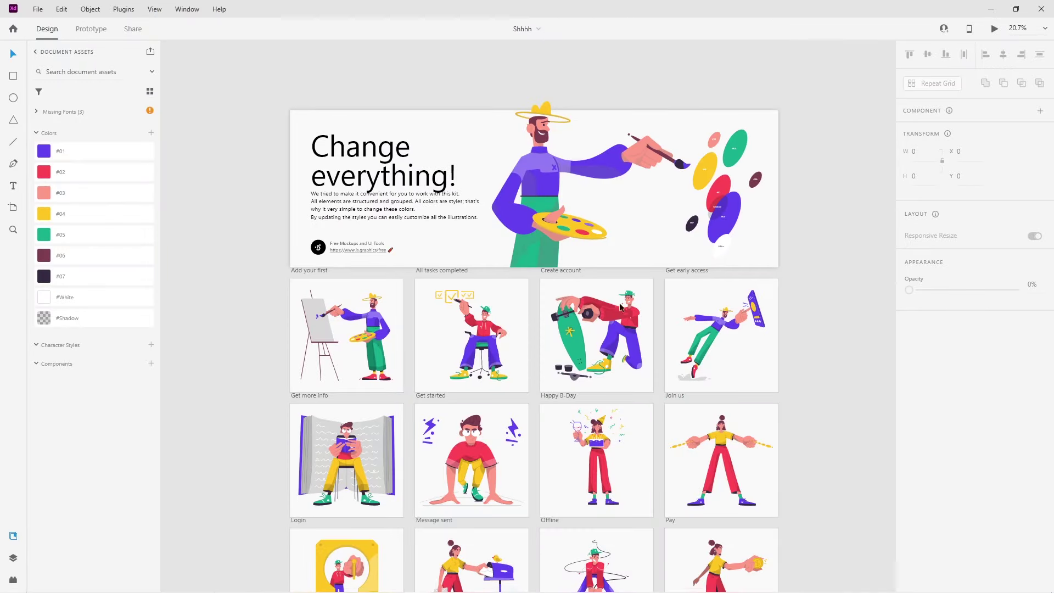
Step: Select the kit's Reset password illustration, then return to the Subscribe - 26 document
scroll(801, 319, "down", 1)
scroll(802, 315, "down", 2)
scroll(802, 315, "down", 3)
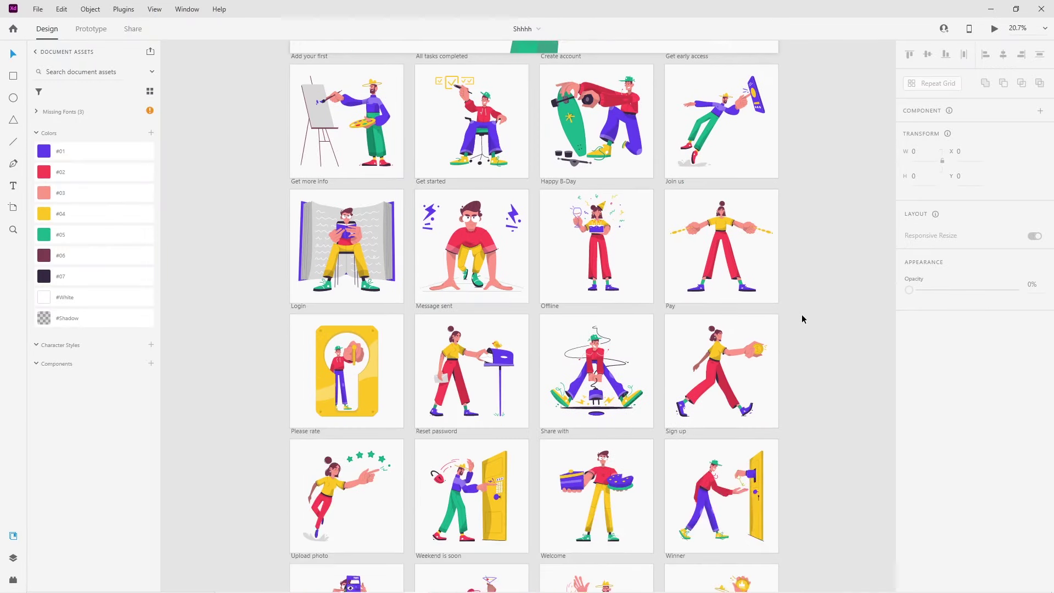
scroll(802, 315, "down", 3)
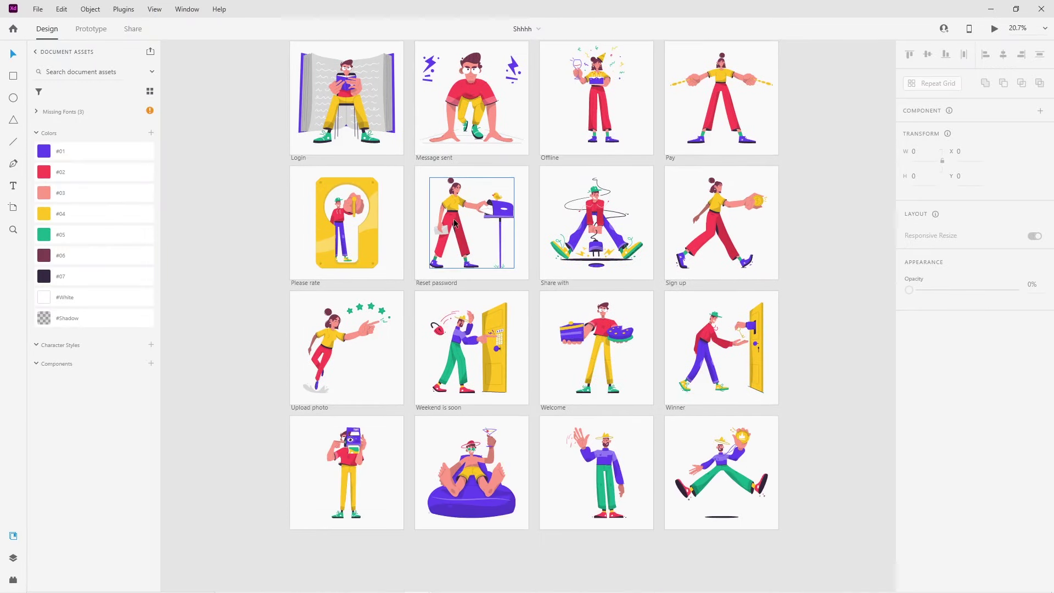
left_click(455, 223)
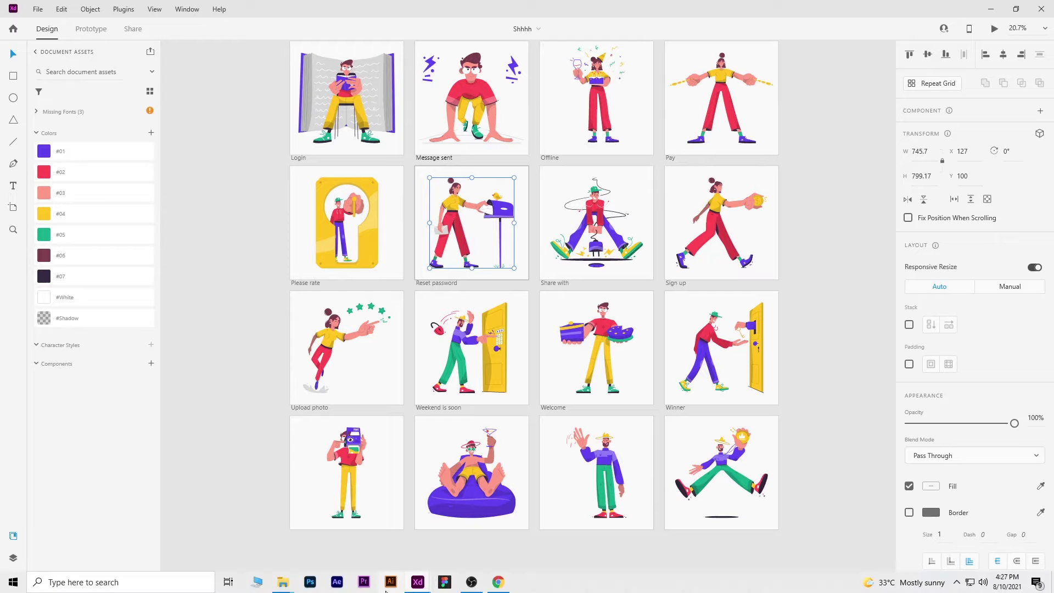
mouse_move(417, 582)
left_click(470, 525)
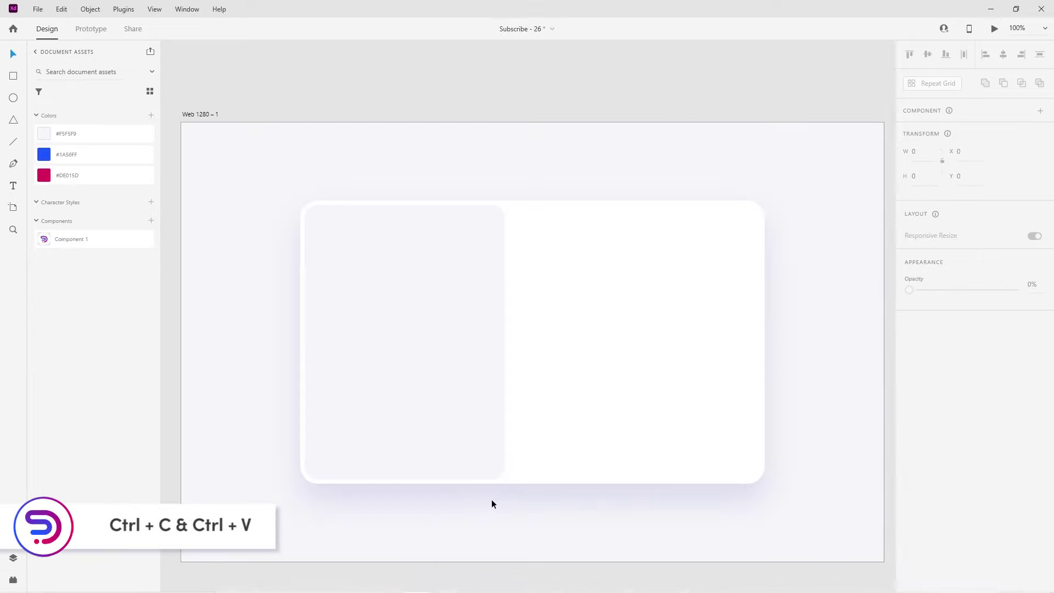
Step: Paste the illustration, scale it to about 342 × 367 and move it into the grey left panel
key("ctrl+v")
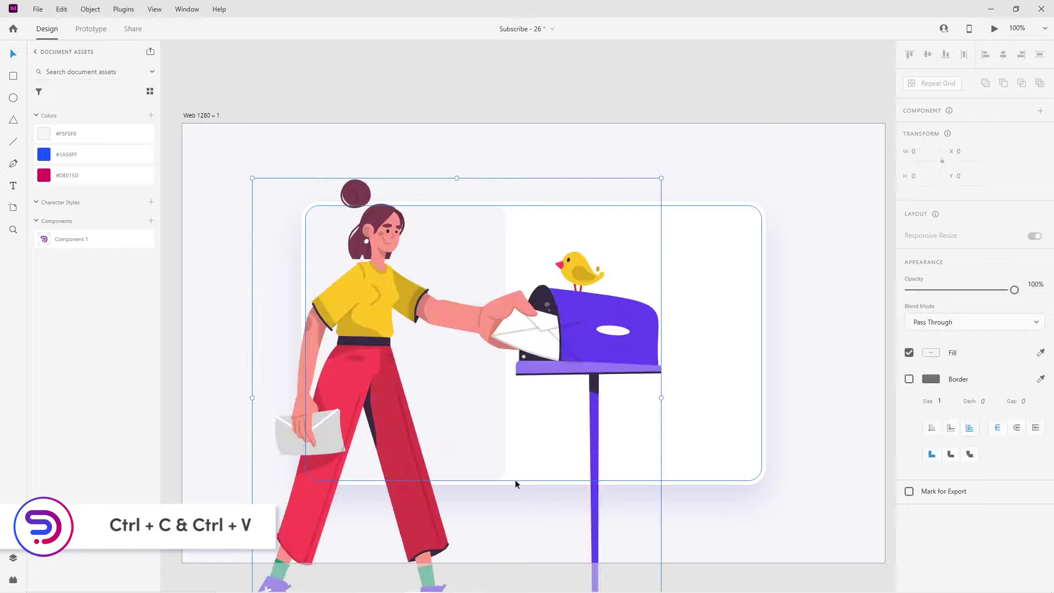
scroll(512, 489, "down", 5)
mouse_move(555, 480)
left_mouse_down()
mouse_move(506, 426)
mouse_move(569, 459)
left_mouse_up()
key("ctrl+1")
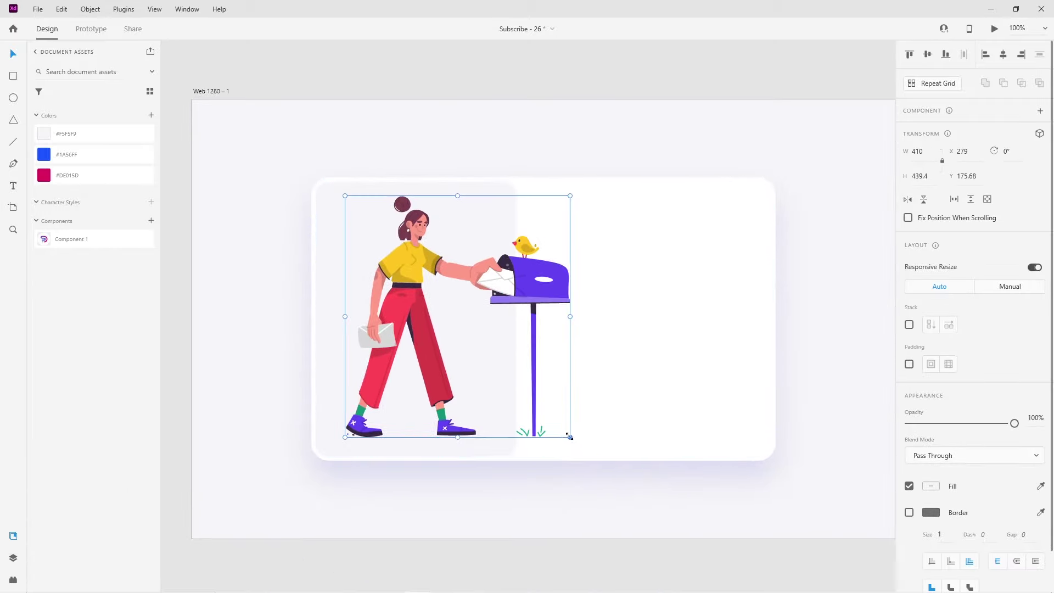
left_click_drag(570, 438, 533, 397)
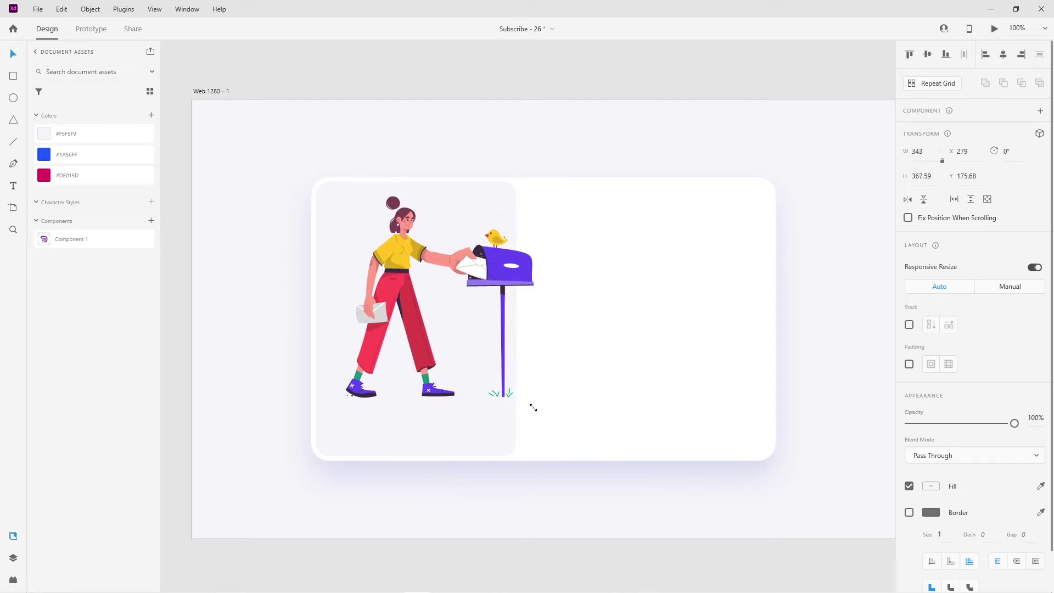
mouse_move(417, 340)
left_mouse_down()
mouse_move(419, 352)
mouse_move(401, 363)
left_mouse_up()
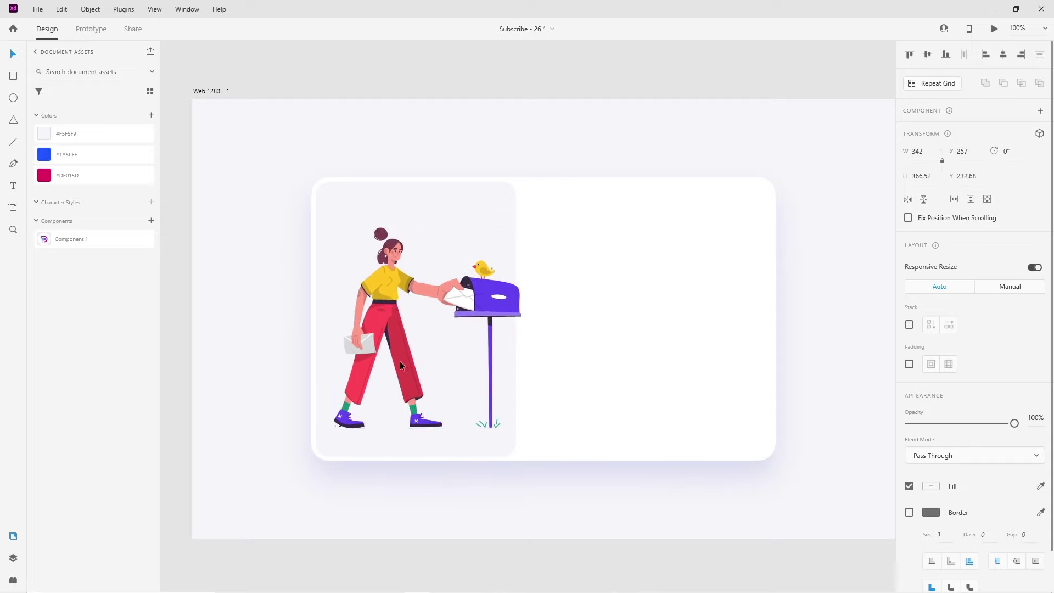
left_click(427, 497)
scroll(447, 483, "up", 1)
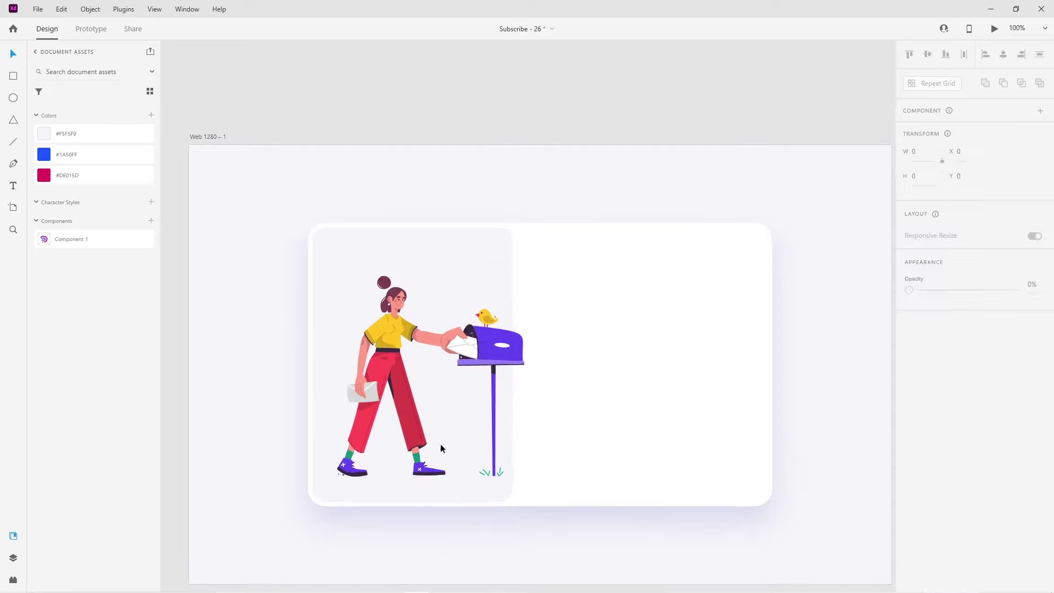
scroll(496, 363, "up", 7)
Step: Recolour the mailbox body, post and plate with the blue swatch
left_click(494, 351)
double_click(495, 349)
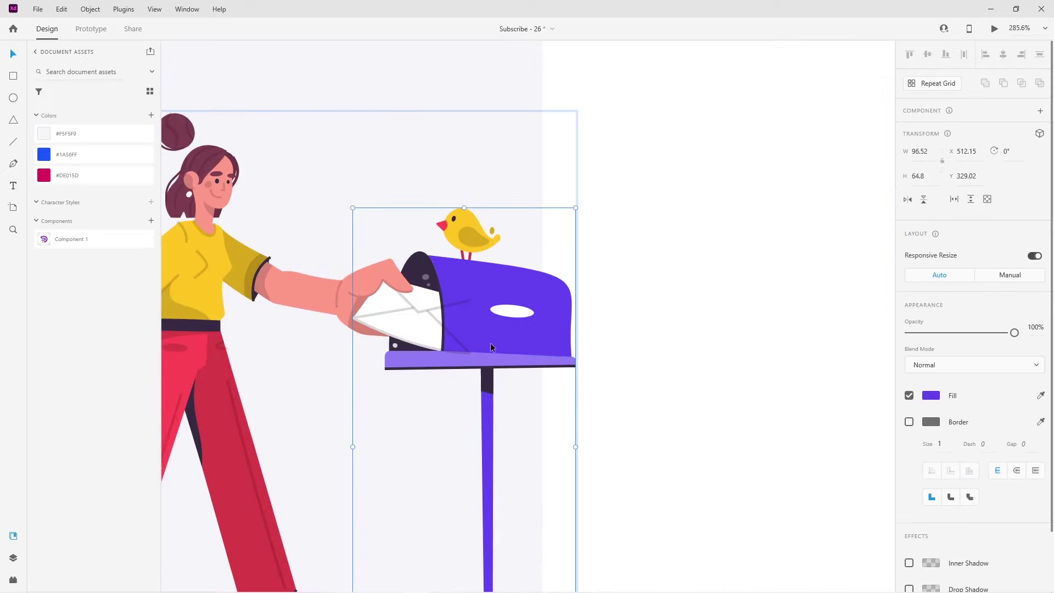
left_click(931, 395)
left_click(806, 475)
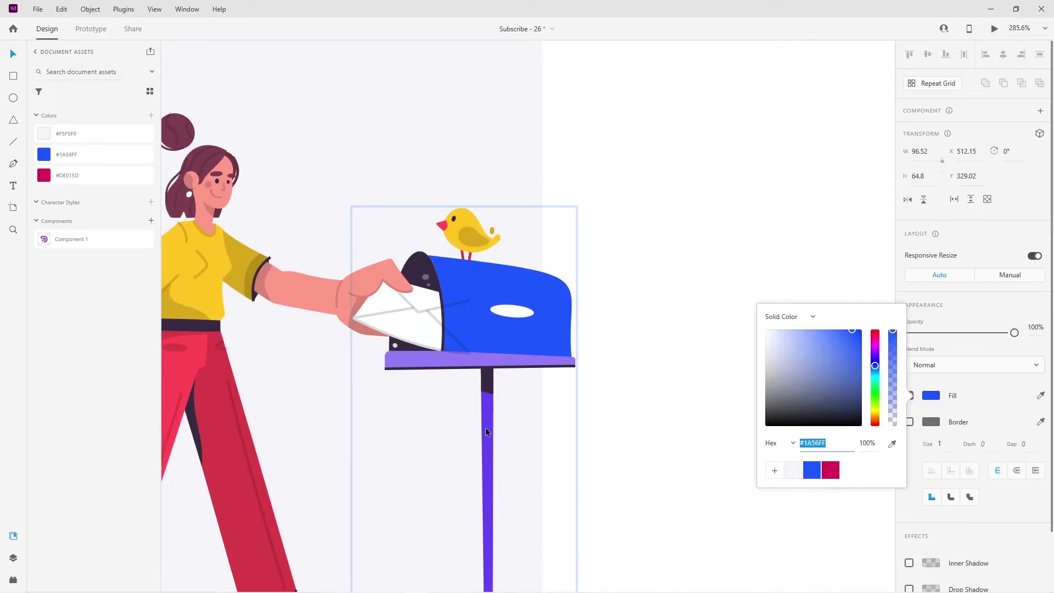
left_click(486, 427)
left_click(932, 396)
left_click(813, 471)
left_click(490, 357)
left_click(931, 395)
left_click(814, 471)
left_click_drag(854, 346, 860, 342)
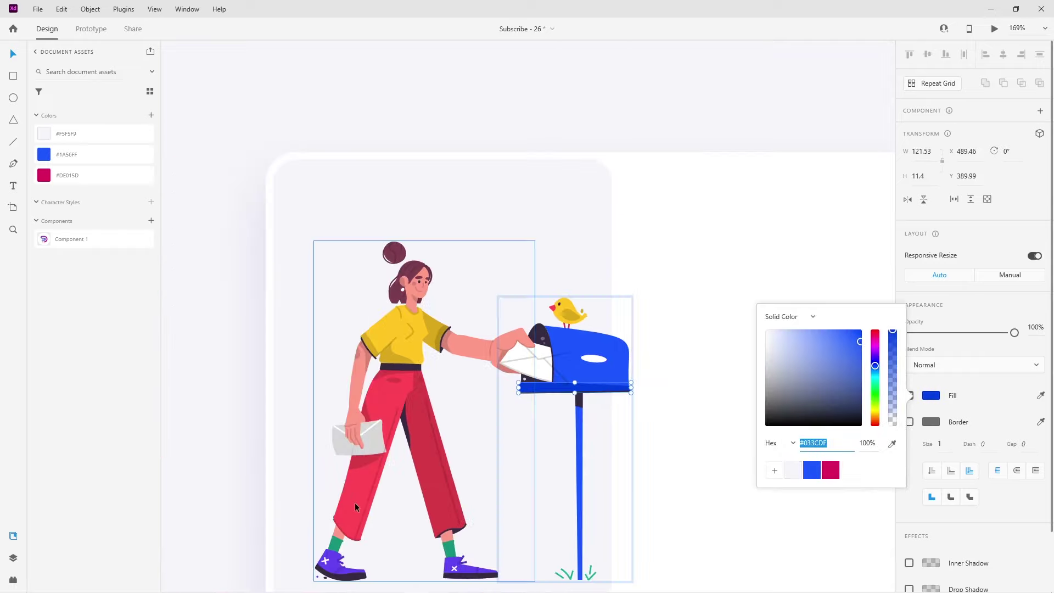
Step: Make both of the woman's trouser legs pink
left_click(351, 496)
left_click(931, 395)
left_click(831, 470)
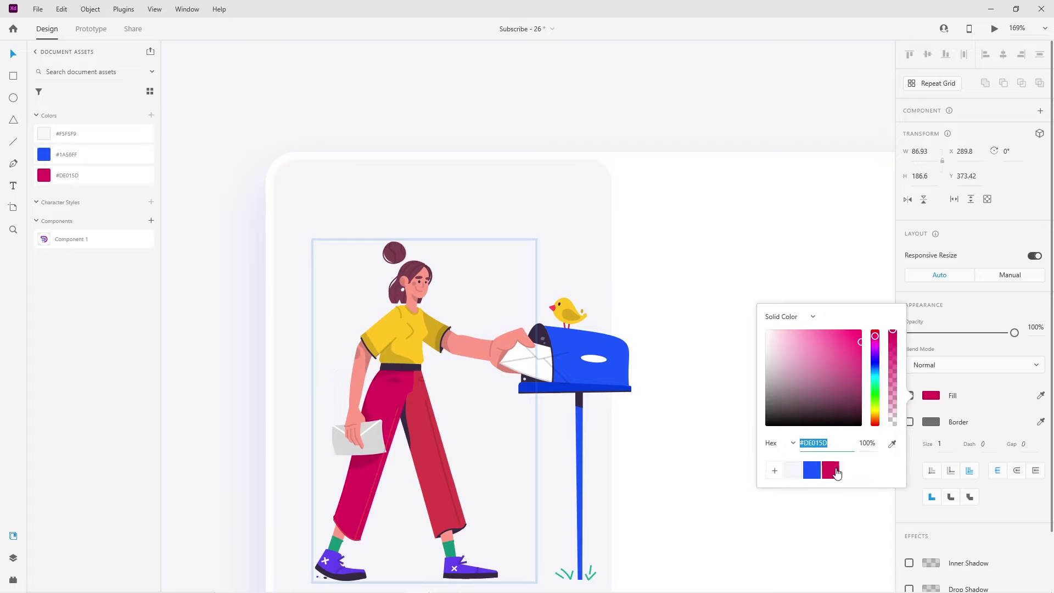
left_click(931, 396)
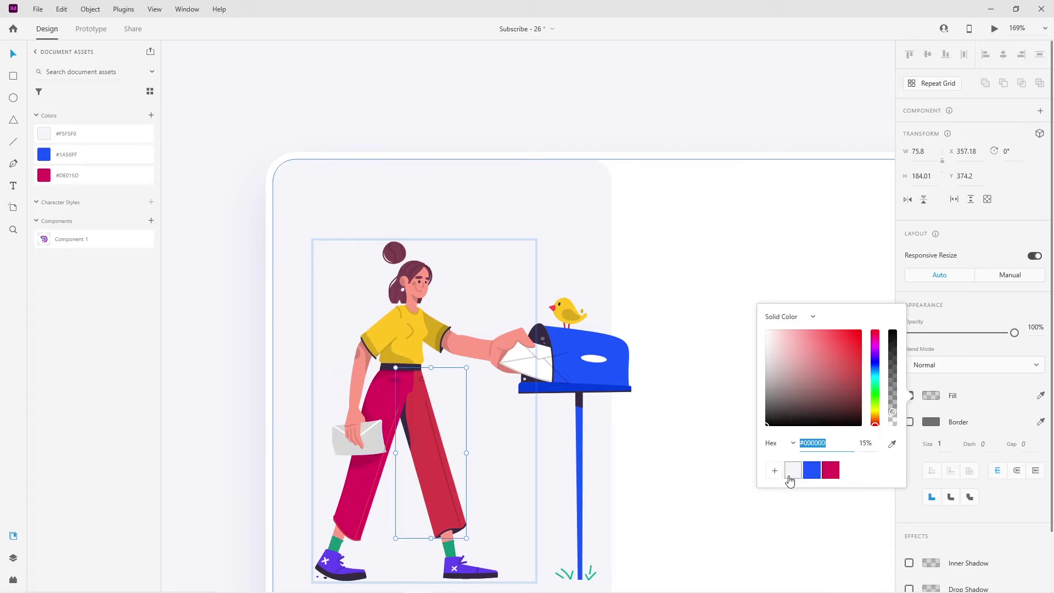
left_click(831, 470)
left_click_drag(832, 364, 866, 358)
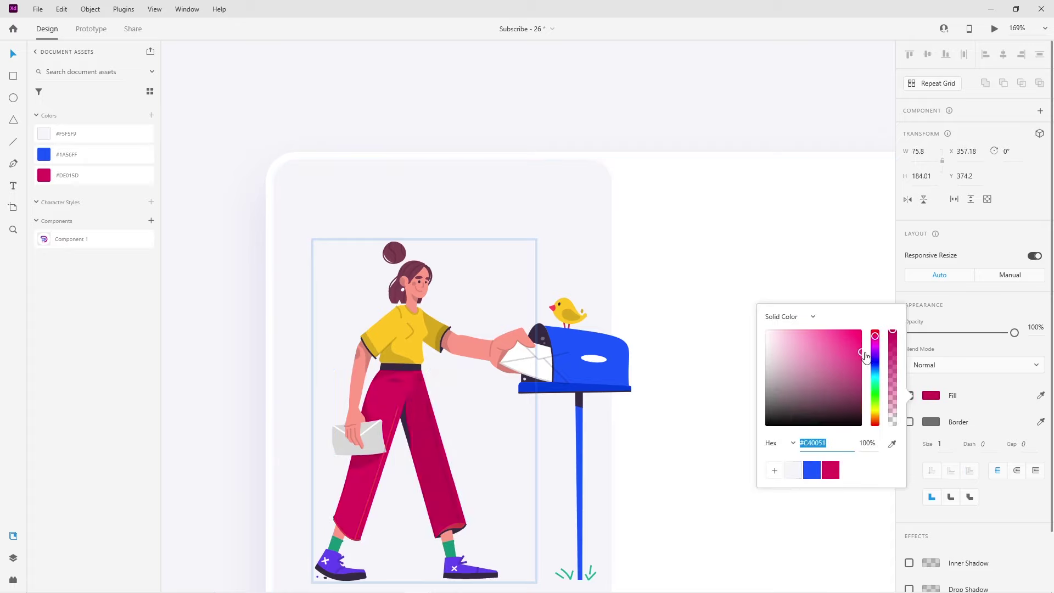
Step: Make the woman's shirt body and both sleeves blue
left_click(417, 344)
left_click(932, 395)
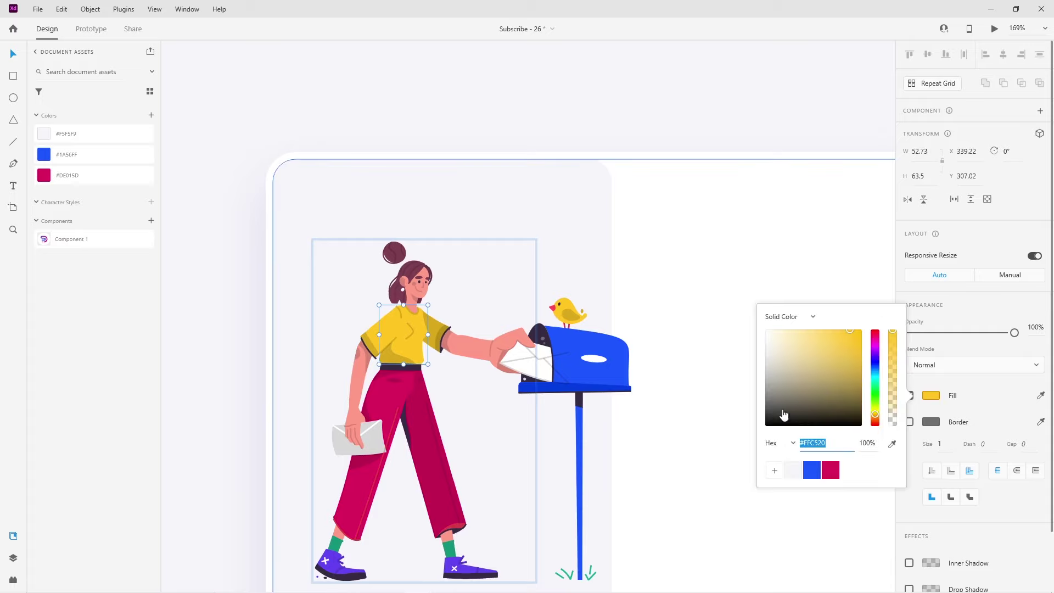
left_click(819, 475)
left_click(368, 332)
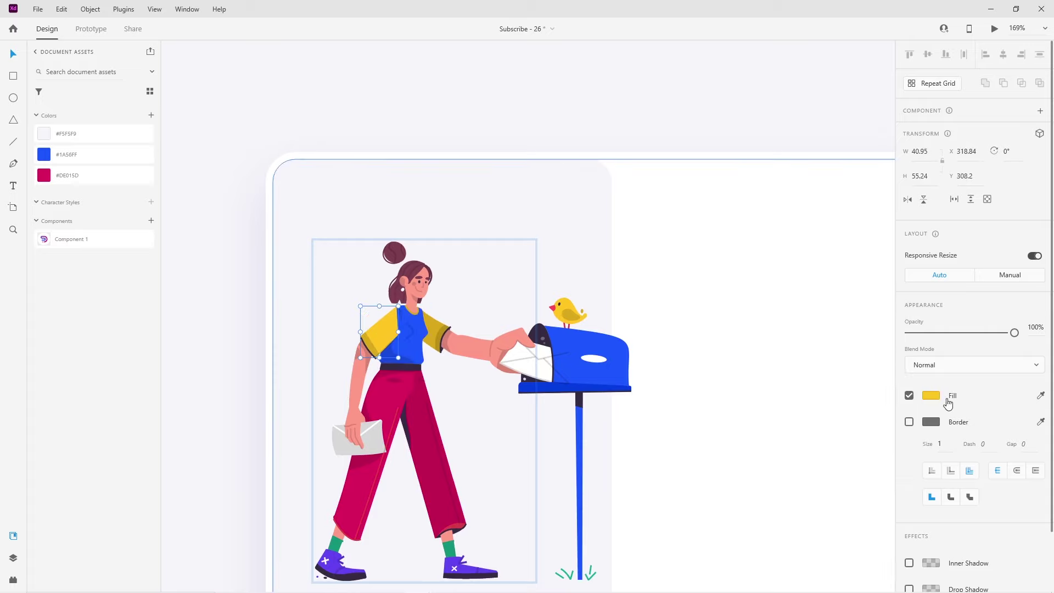
left_click(931, 395)
left_click(811, 472)
left_click(433, 331)
left_click(931, 395)
left_click(812, 471)
left_click_drag(854, 336, 865, 338)
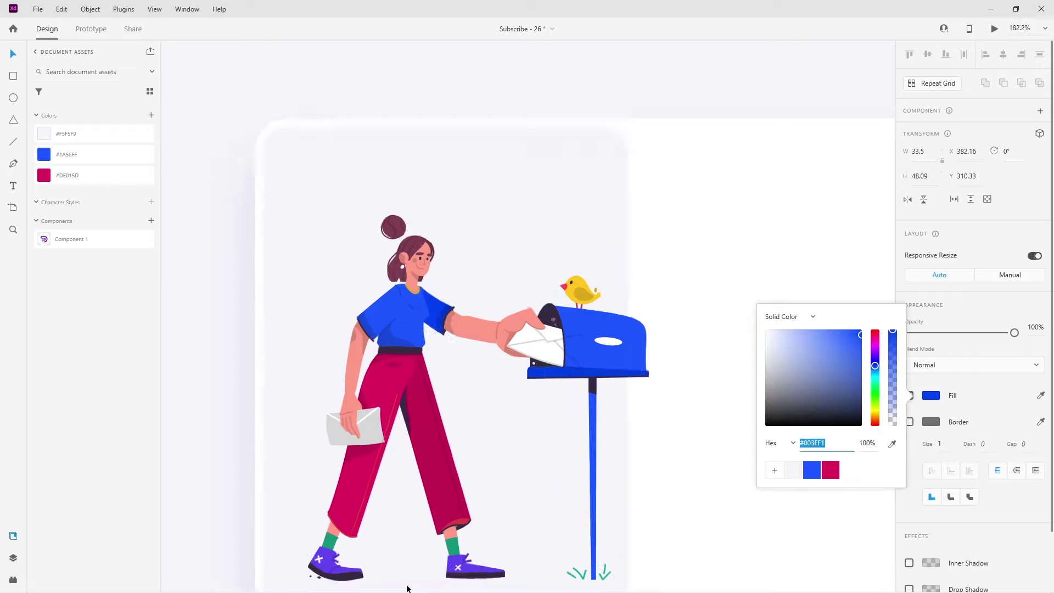
Step: Make both socks and their green stripes pink
scroll(408, 549, "up", 5)
key("Escape")
left_click(932, 361)
left_click(828, 440)
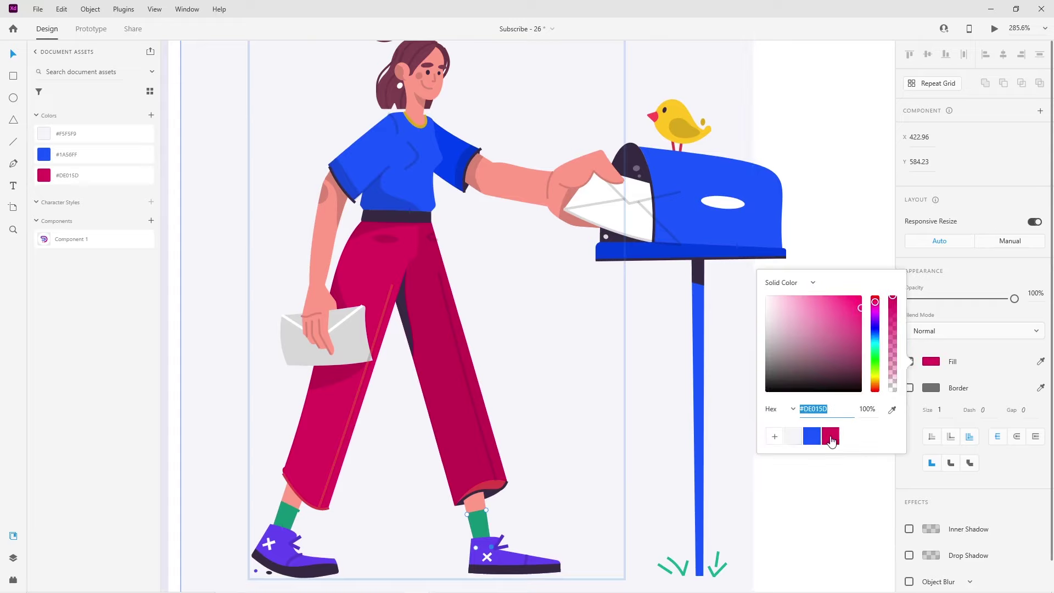
left_click(285, 519)
left_click(929, 396)
left_click(831, 471)
left_click(294, 509)
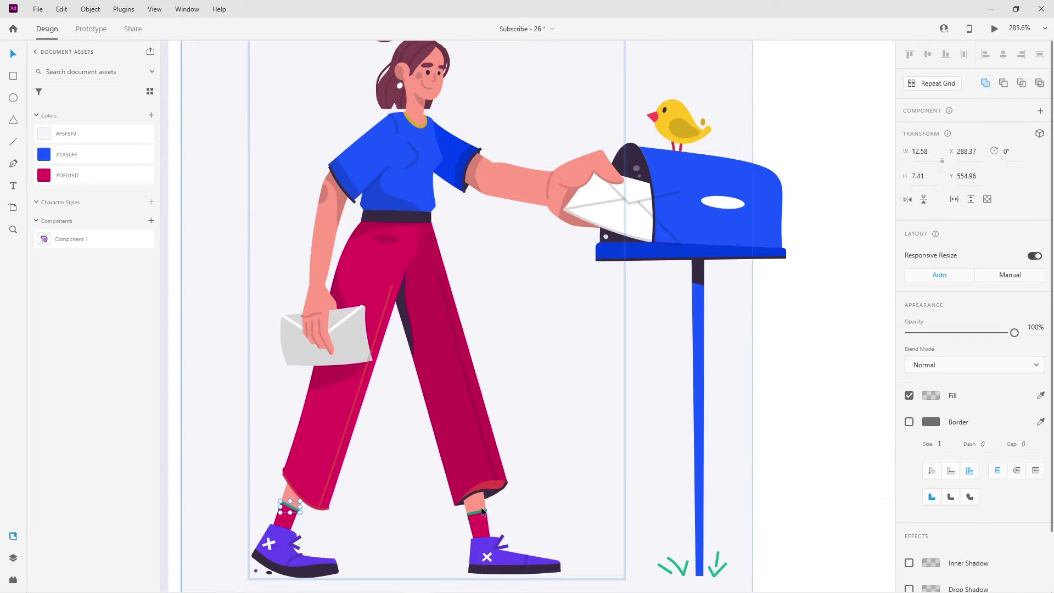
left_click(477, 513, "shift")
left_click(931, 395)
left_click(830, 470)
Step: Make both purple shoes blue
scroll(488, 455, "down", 3)
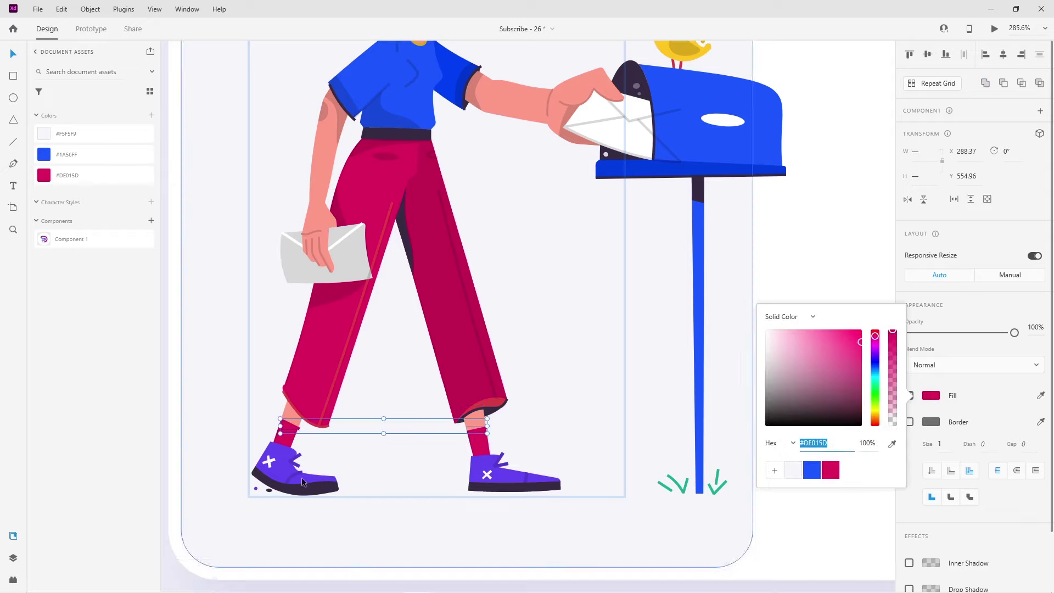
left_click(291, 467)
left_click(932, 395)
left_click(803, 470)
left_click(514, 473)
left_click(930, 395)
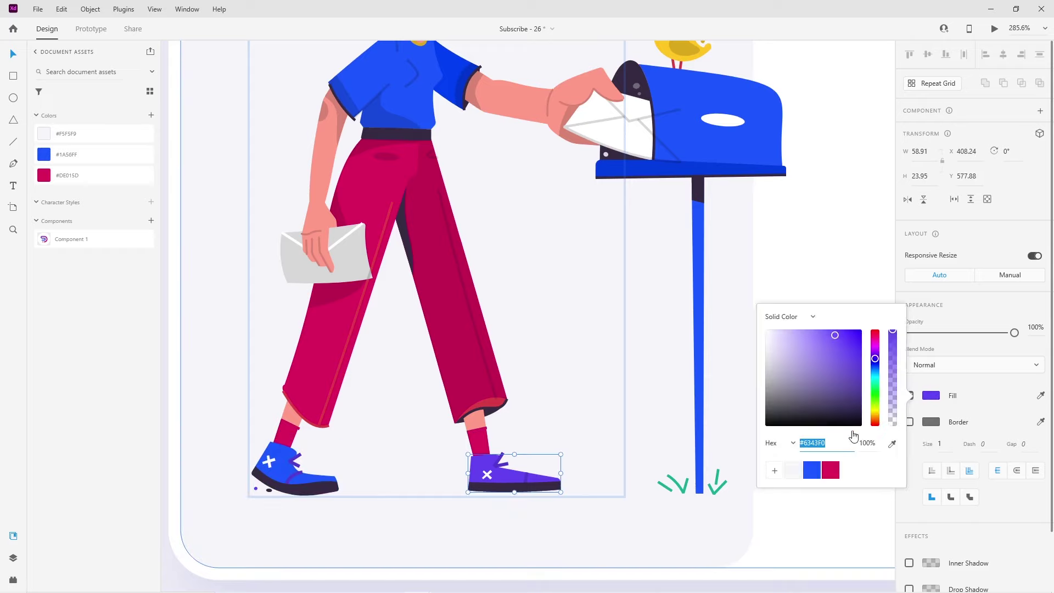
left_click(812, 470)
left_click(324, 476)
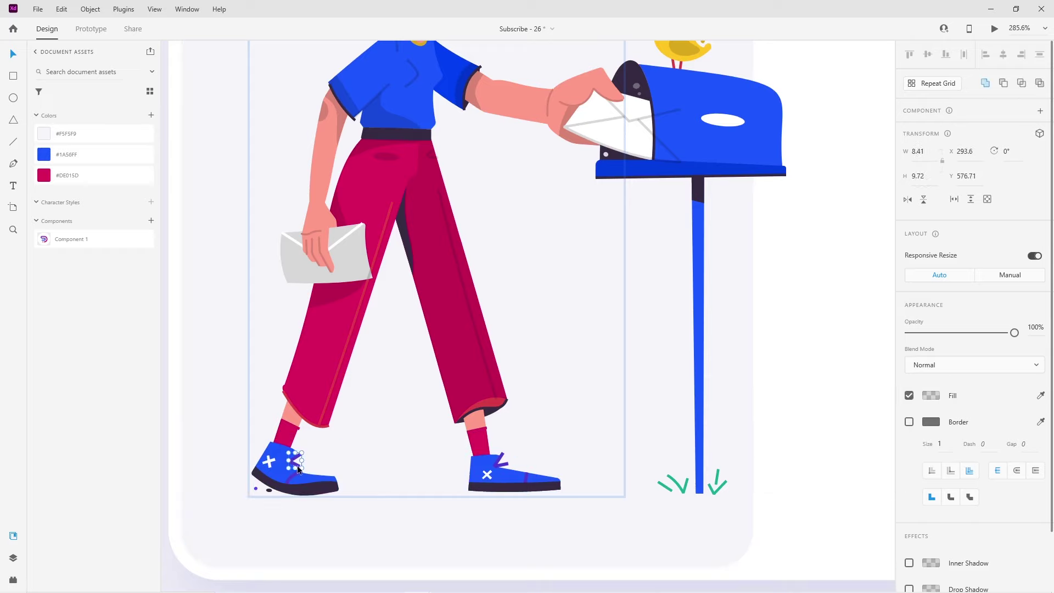
left_click(324, 476, "shift")
key("Escape")
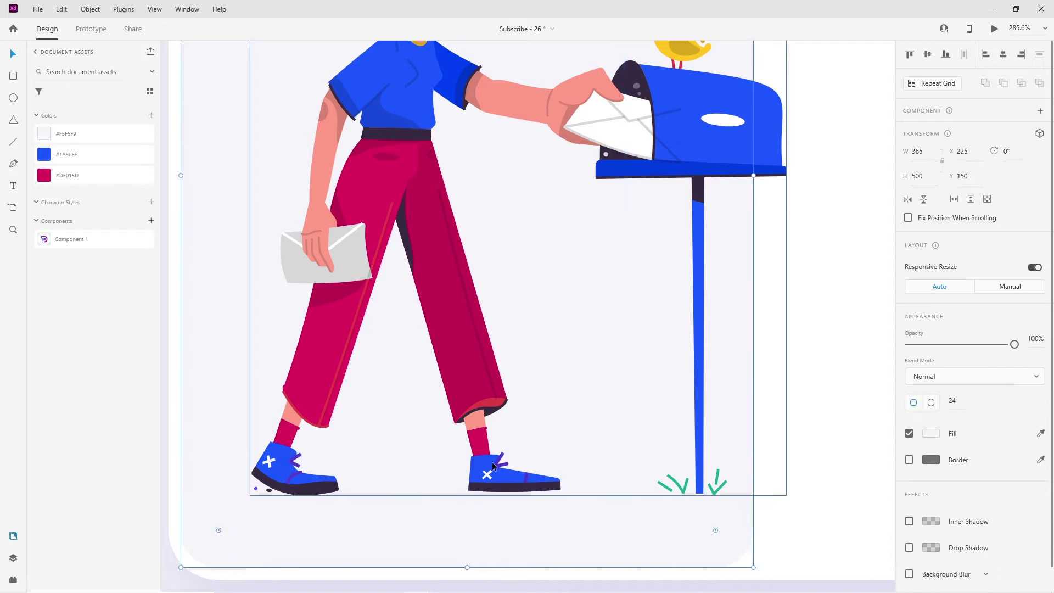
Step: Draw a 57 × 57 circle above the woman's head in the left panel
scroll(552, 506, "down", 5)
key("ctrl+1")
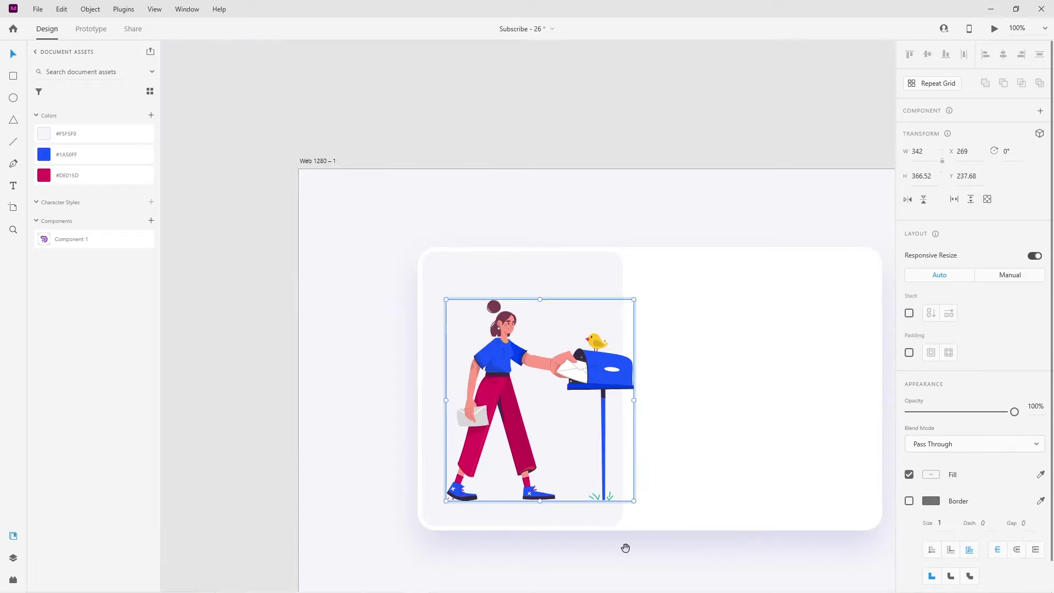
left_click(491, 563)
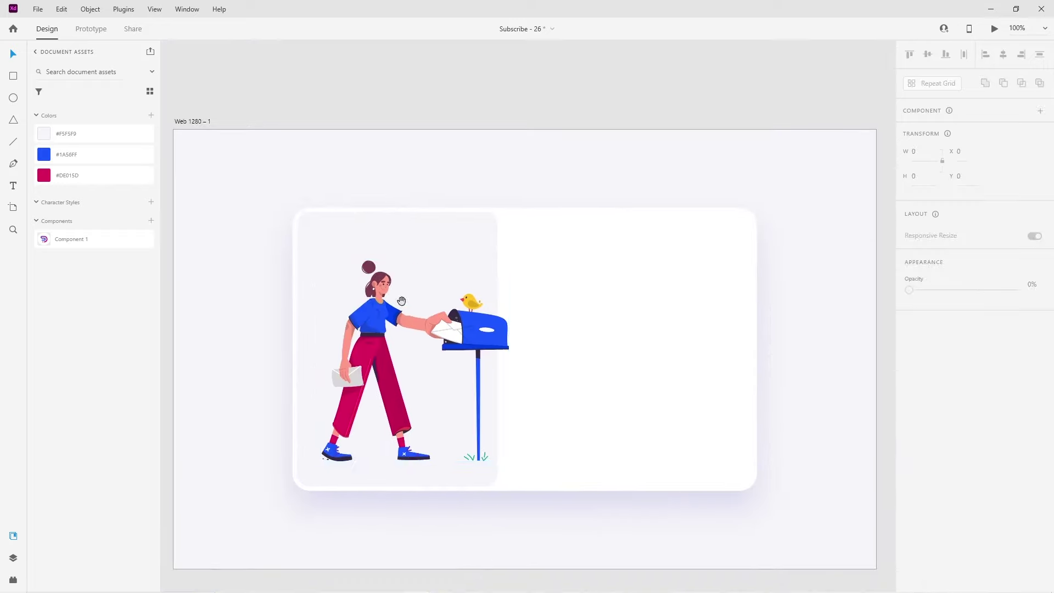
scroll(332, 223, "up", 5)
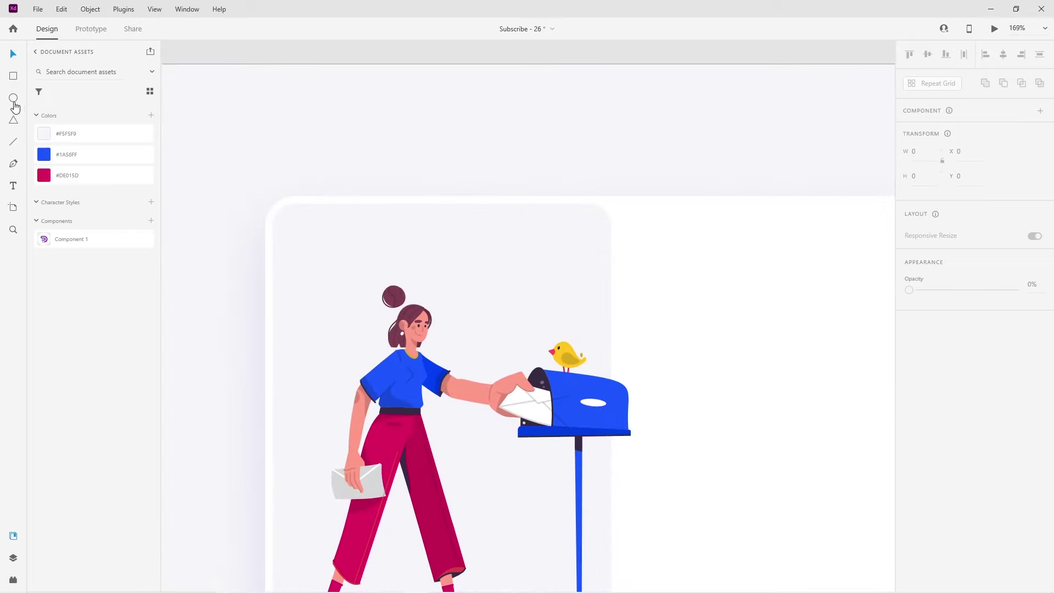
left_click_drag(313, 249, 367, 302)
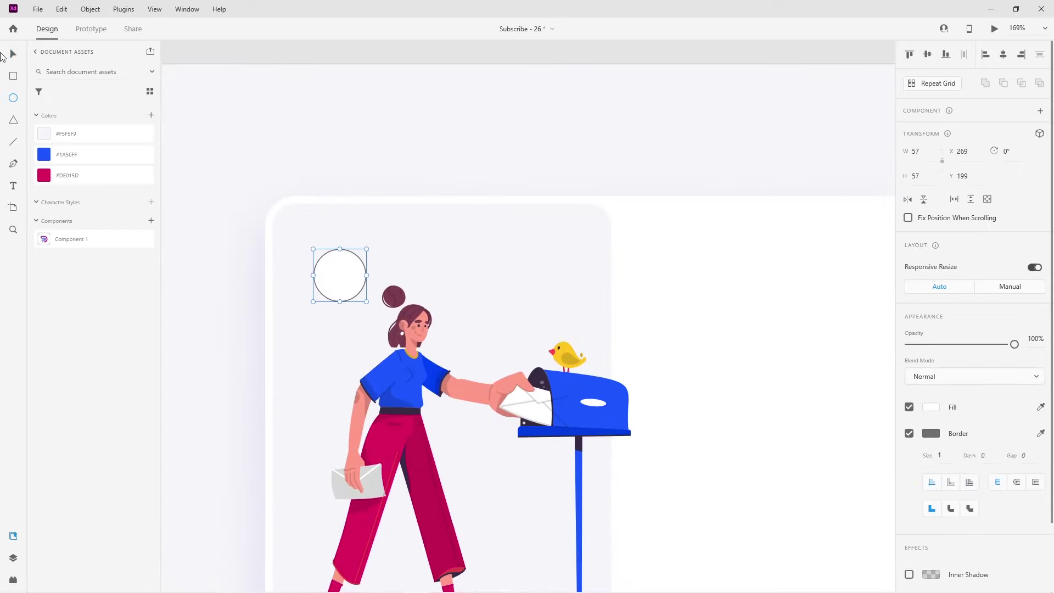
Step: Duplicate the circle twice and resize the copies into overlapping circles
mouse_move(334, 267)
left_mouse_down()
mouse_move(325, 257)
mouse_move(387, 249)
mouse_move(348, 202)
left_mouse_up()
left_click_drag(371, 246, 381, 246)
left_click_drag(356, 205, 360, 210)
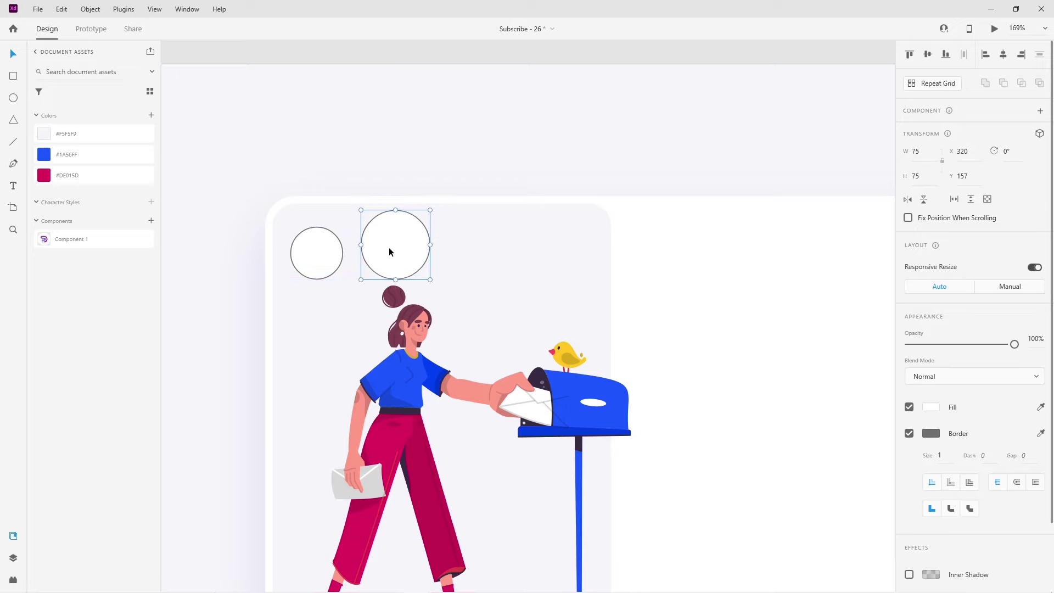
left_click(342, 252)
left_click_drag(341, 252, 379, 252)
left_click_drag(328, 226, 322, 213)
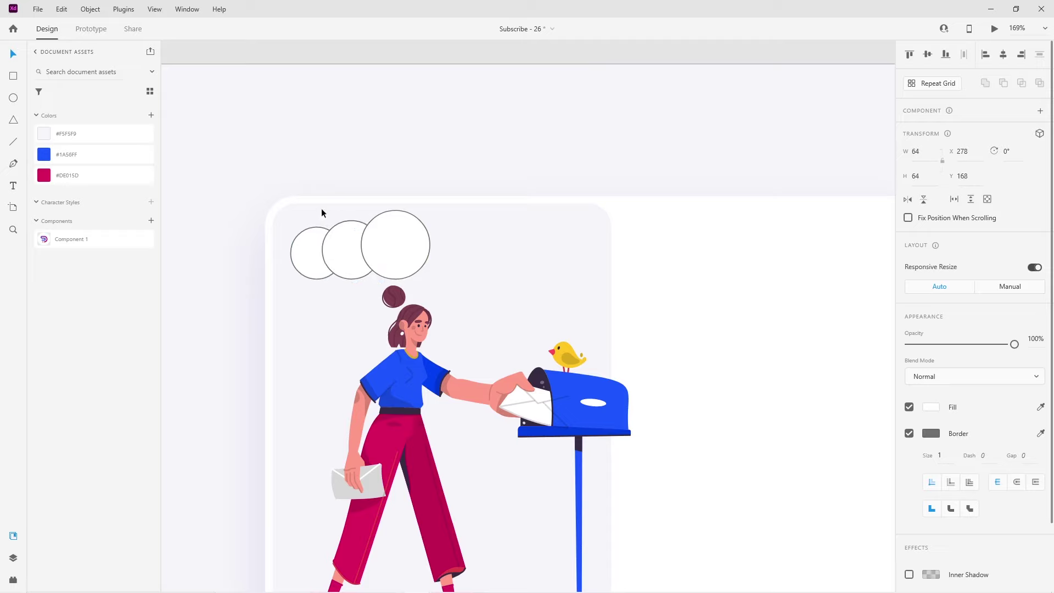
left_click_drag(341, 253, 466, 285)
Step: Arrange the circles with the 75 px one central and the right one shrunk to 52 px
scroll(330, 269, "up", 5)
left_click_drag(470, 219, 396, 220)
left_click_drag(494, 246, 480, 255)
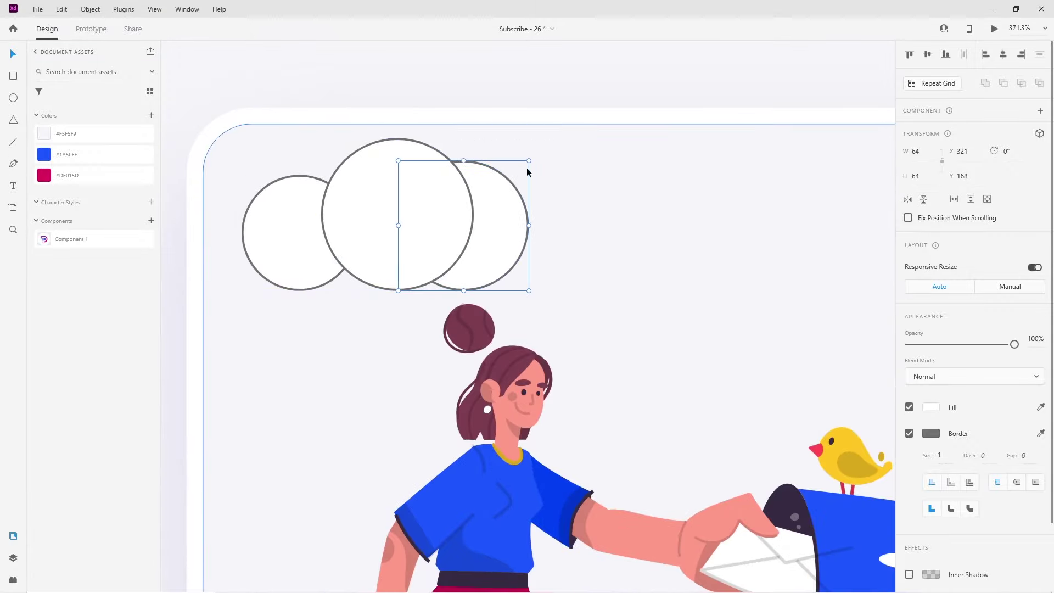
left_click_drag(530, 161, 513, 177)
left_click_drag(489, 226, 501, 239)
left_click(306, 269)
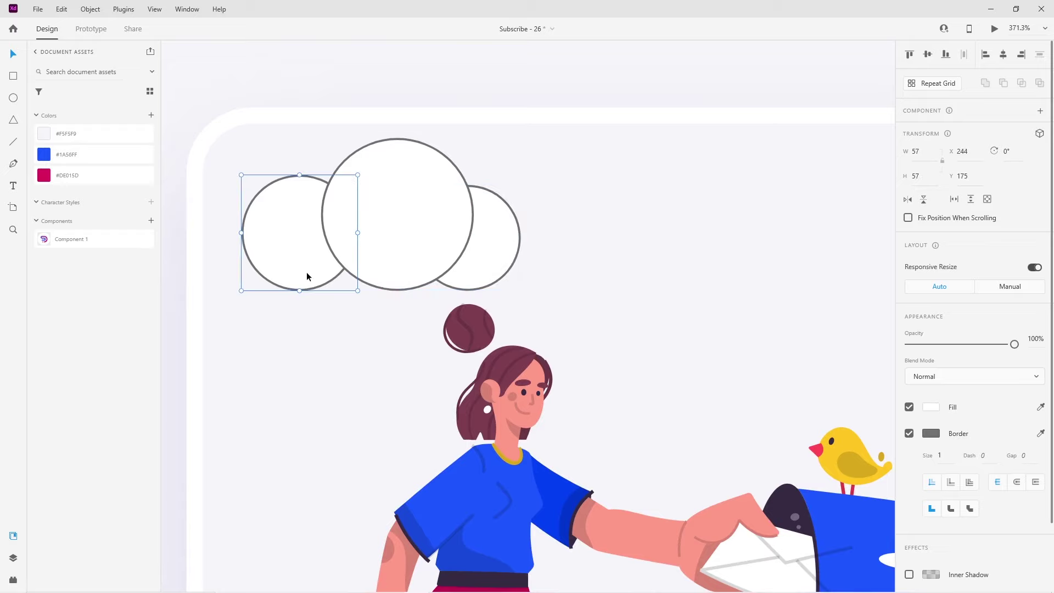
Step: Pen-draw a filler shape under the circles and union everything into one 136 × 74.5 cloud
left_click(467, 291)
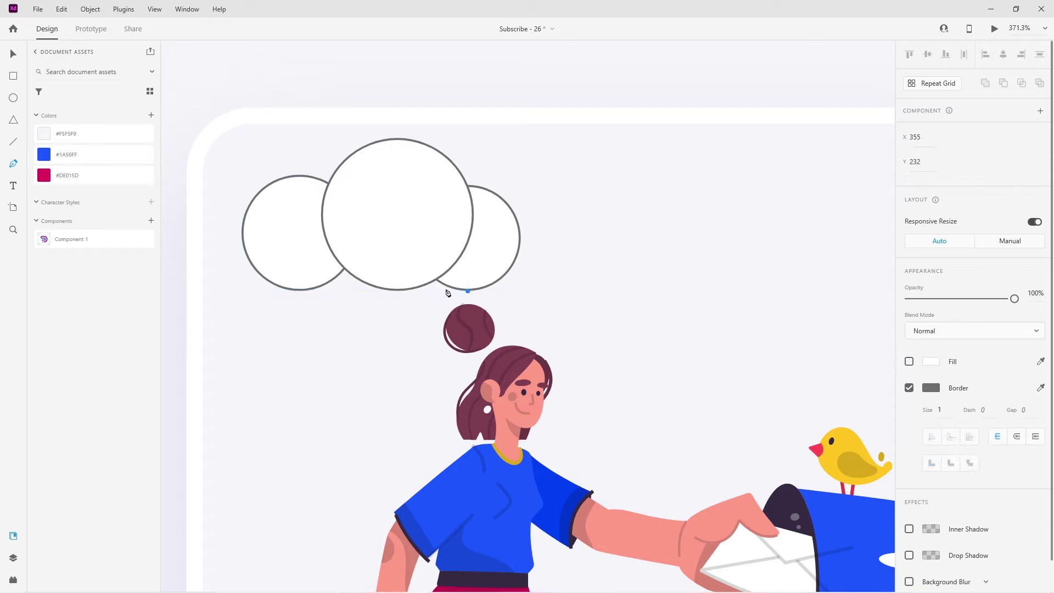
left_click(297, 291)
left_click(297, 224)
left_click(441, 231)
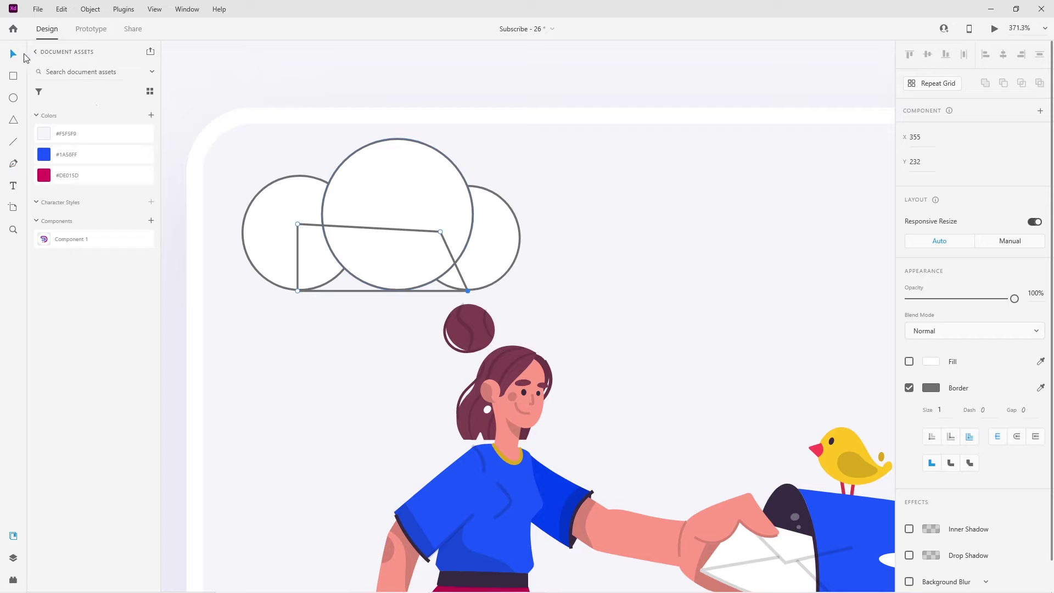
key("ctrl+a")
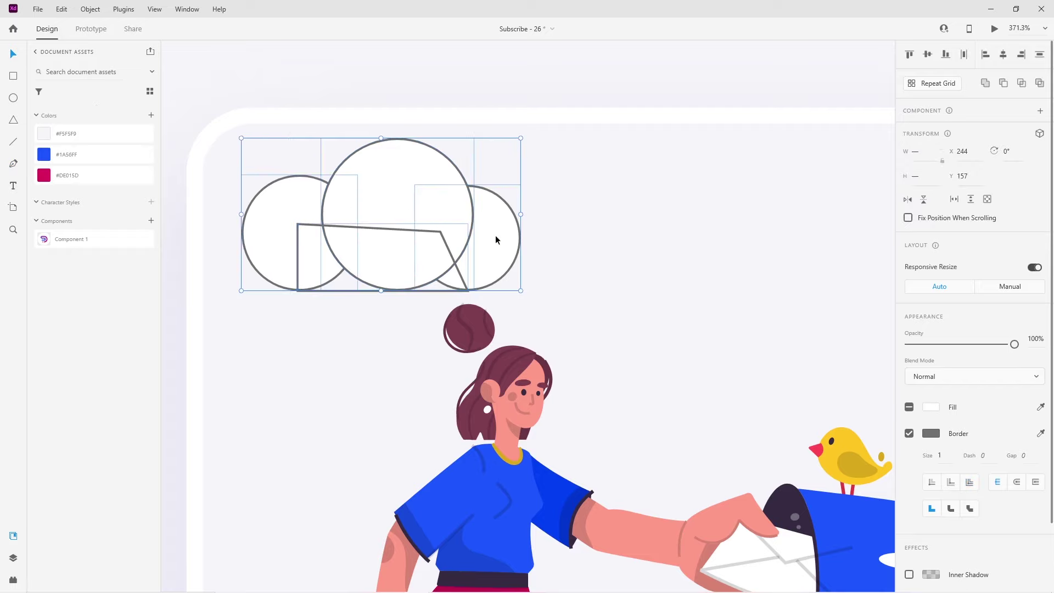
left_click(985, 83)
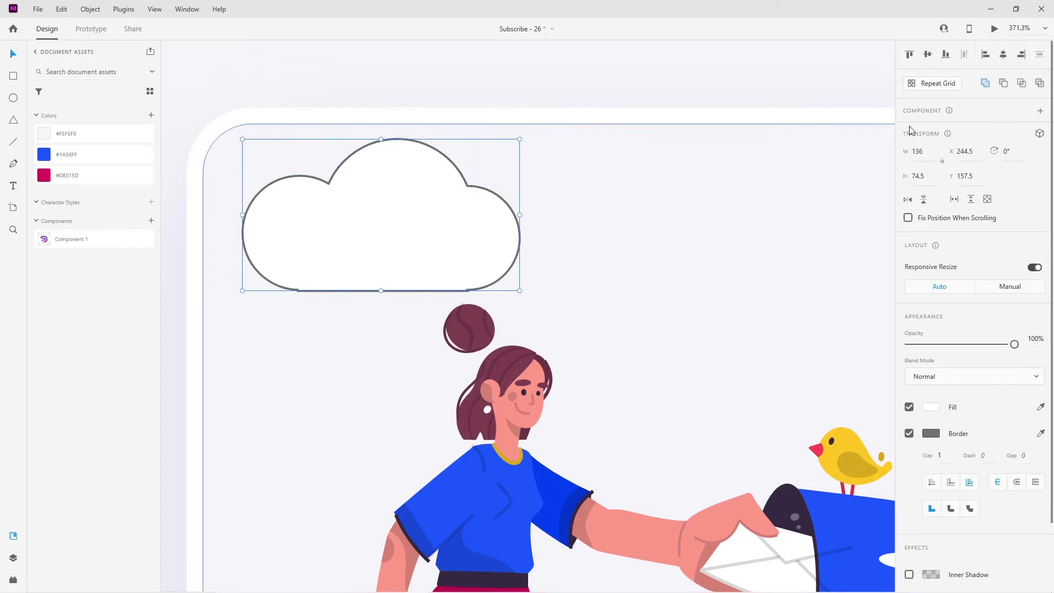
scroll(467, 240, "down", 5)
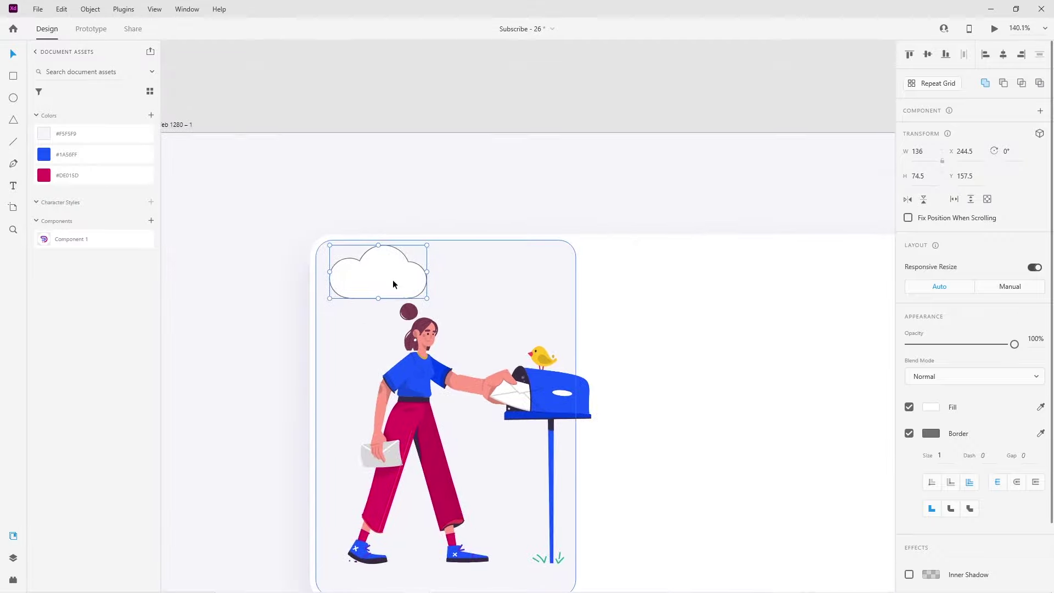
Step: Drag the cloud's bottom anchors to smooth its lower edge, making it 136 × 74
double_click(393, 279)
scroll(400, 291, "up", 5)
scroll(417, 313, "up", 5)
scroll(439, 302, "up", 5)
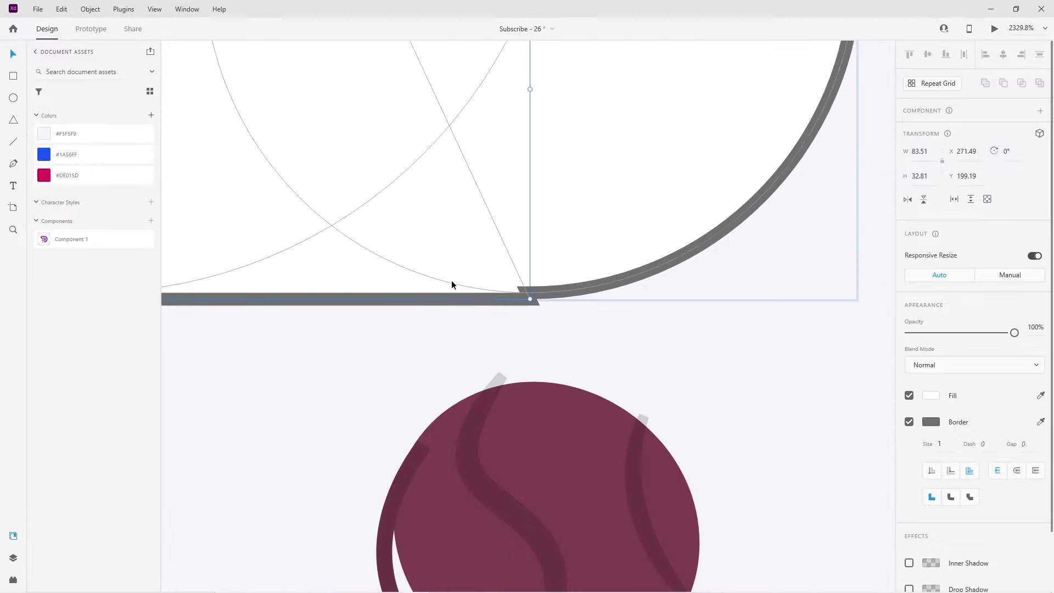
left_click(530, 300)
left_click_drag(530, 300, 524, 292)
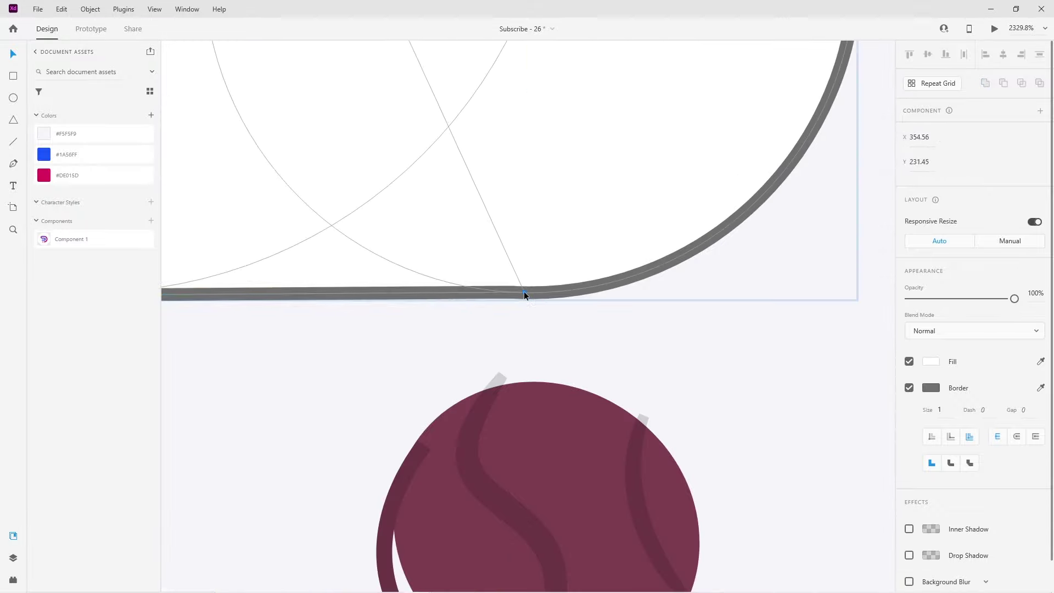
scroll(546, 304, "down", 5)
scroll(389, 316, "up", 2)
scroll(341, 333, "up", 6)
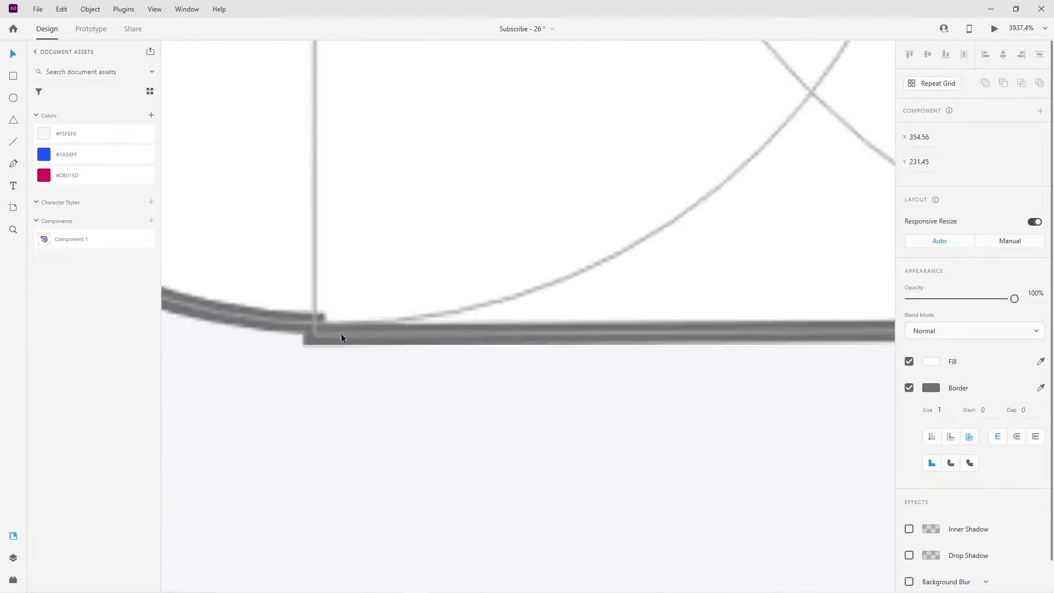
left_click_drag(313, 334, 314, 321)
scroll(413, 350, "down", 5)
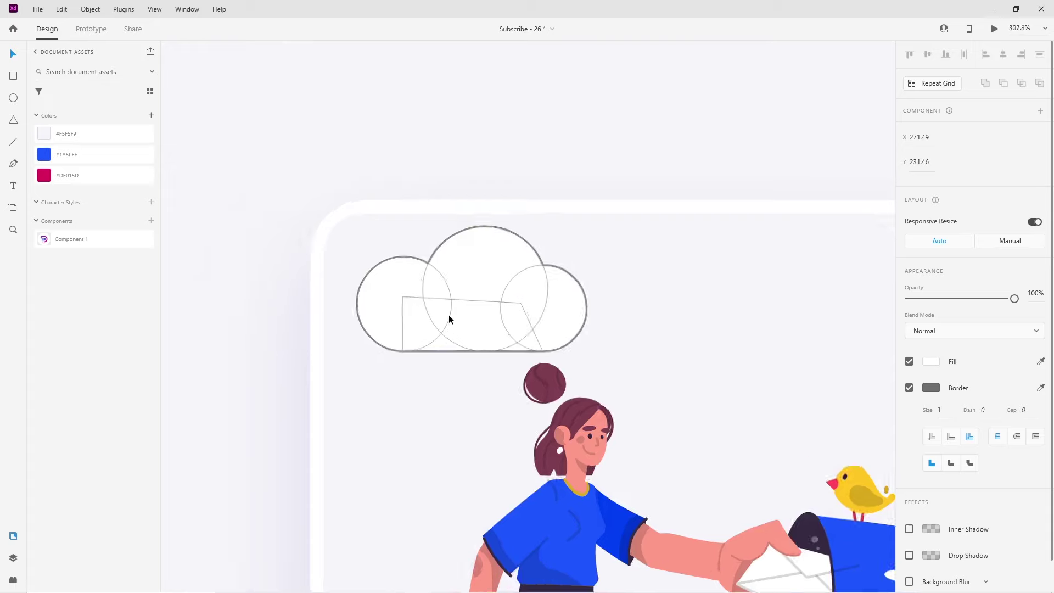
scroll(449, 315, "up", 1)
key("Escape")
Step: Remove the cloud's grey border and nudge it slightly right and down
left_click(254, 242)
left_click(515, 294)
left_click(909, 433)
left_click_drag(502, 313, 516, 323)
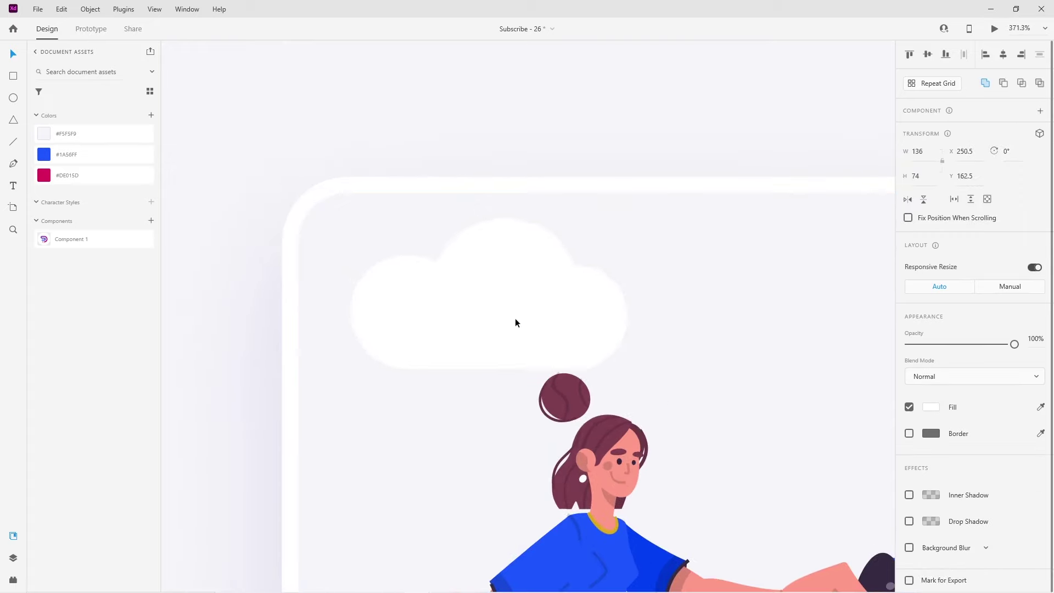
Step: Shrink the cloud to 94 × 54 above the woman's head and reduce its left circle
left_click_drag(632, 368, 573, 332)
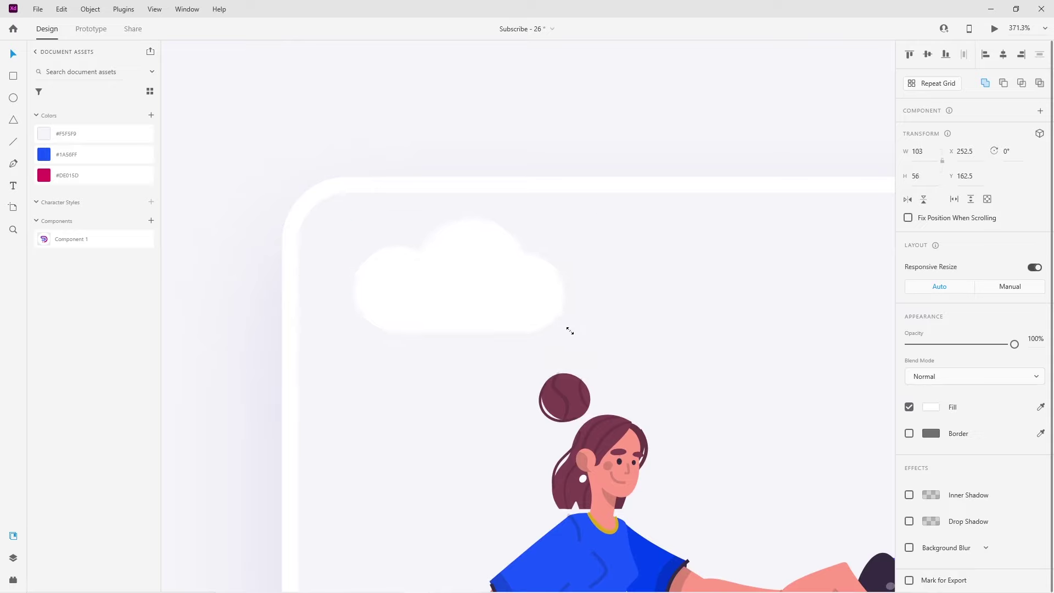
left_click_drag(490, 287, 497, 306)
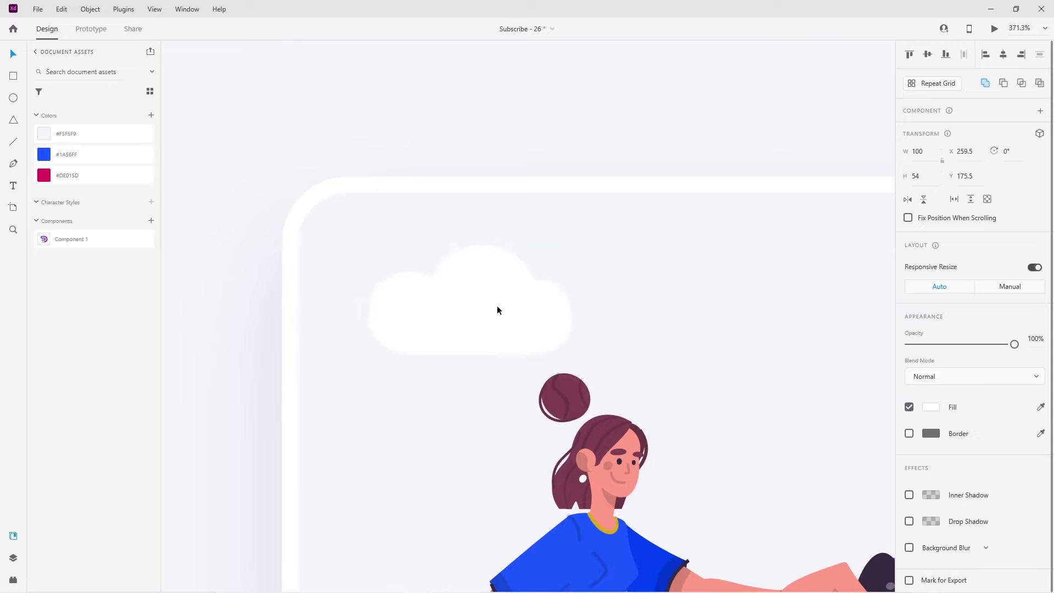
double_click(419, 308)
double_click(384, 285)
key("Escape")
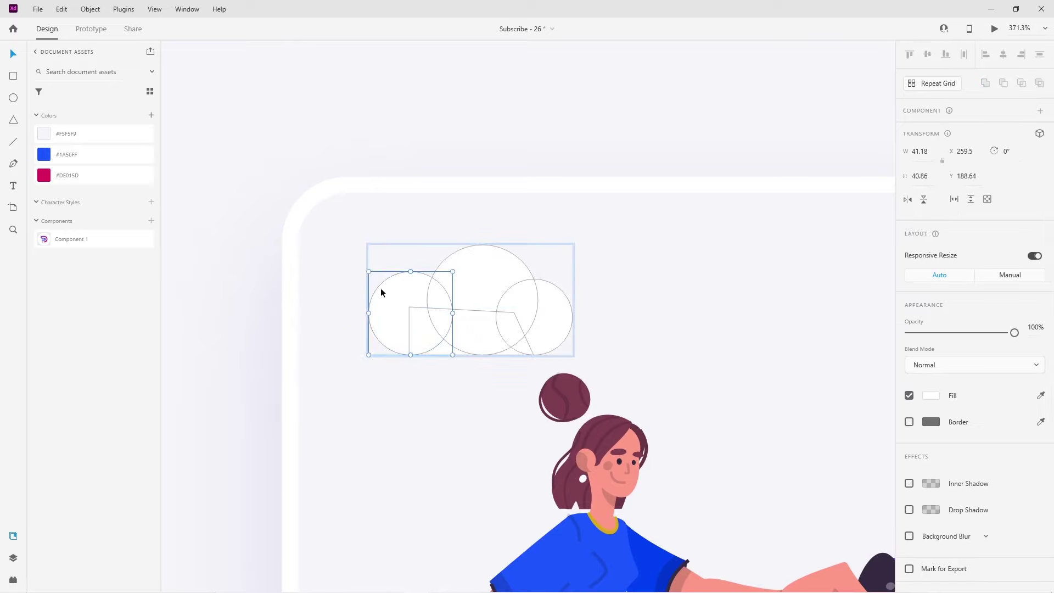
left_click_drag(369, 271, 380, 285)
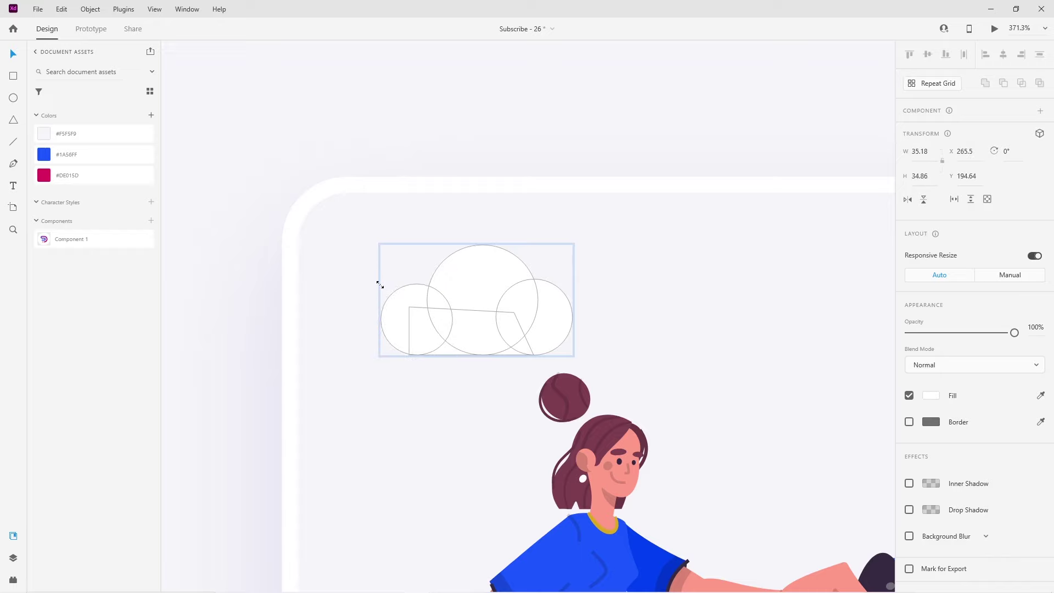
left_click(342, 357)
left_click(482, 331)
scroll(496, 332, "down", 3)
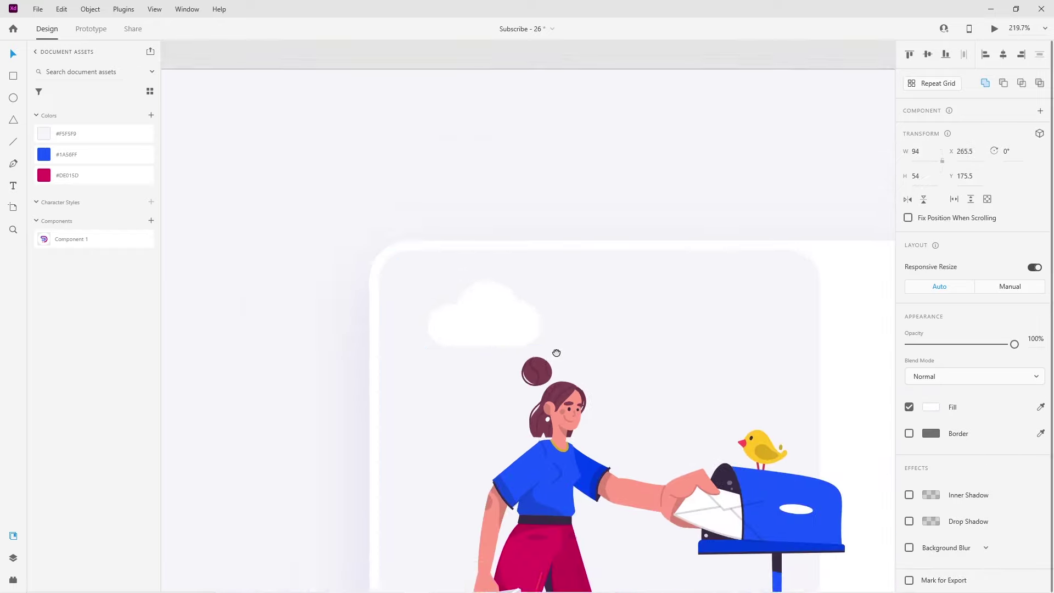
Step: Move the cloud beside the woman's head and Alt-drag larger and smaller copies around the sky
left_click_drag(468, 288, 498, 354)
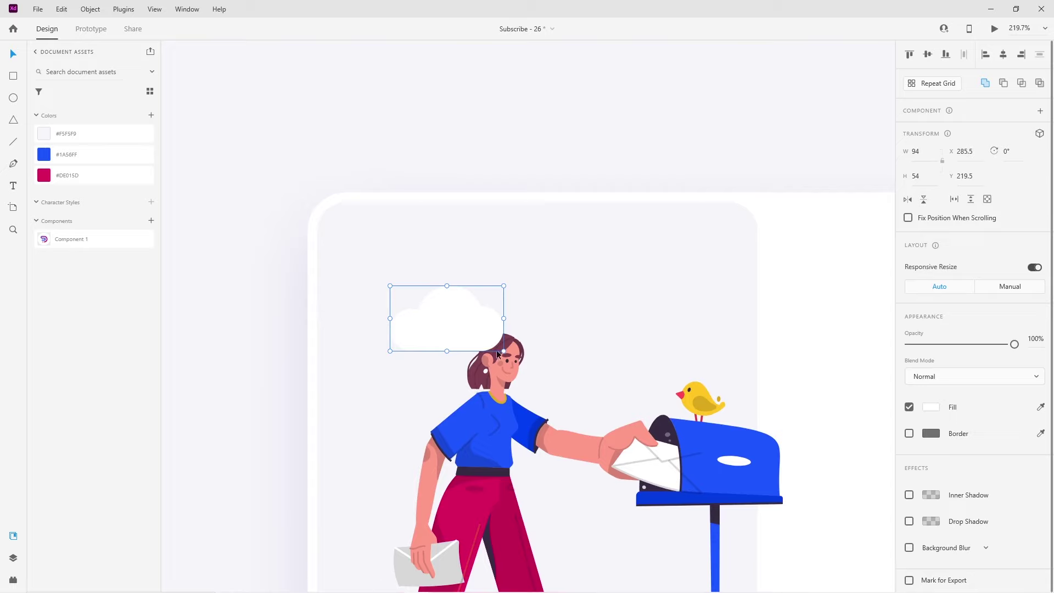
left_click_drag(390, 286, 397, 293)
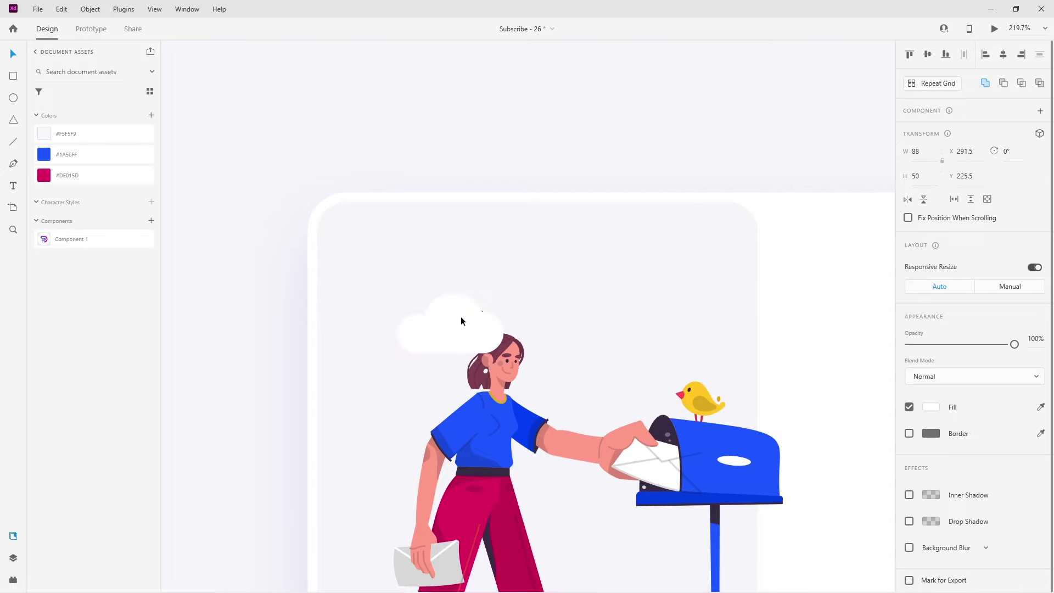
mouse_move(462, 333)
left_mouse_down("alt")
mouse_move(631, 258)
mouse_move(624, 244)
left_mouse_up("alt")
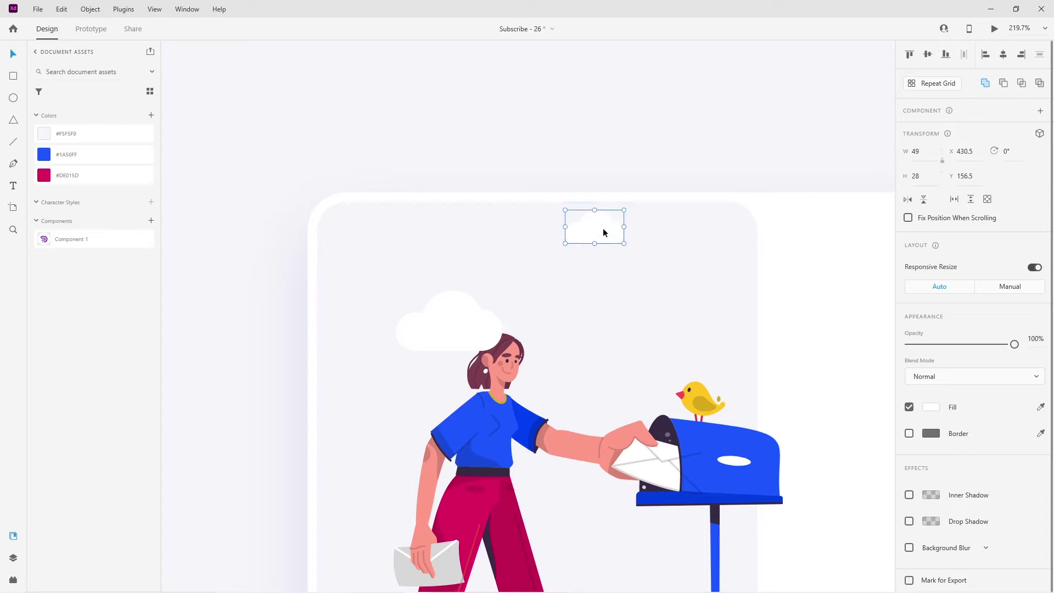
mouse_move(602, 246)
left_mouse_down("alt")
mouse_move(652, 292)
mouse_move(601, 258)
left_mouse_up("alt")
mouse_move(668, 299)
left_mouse_down()
mouse_move(725, 330)
mouse_move(372, 240)
left_mouse_up()
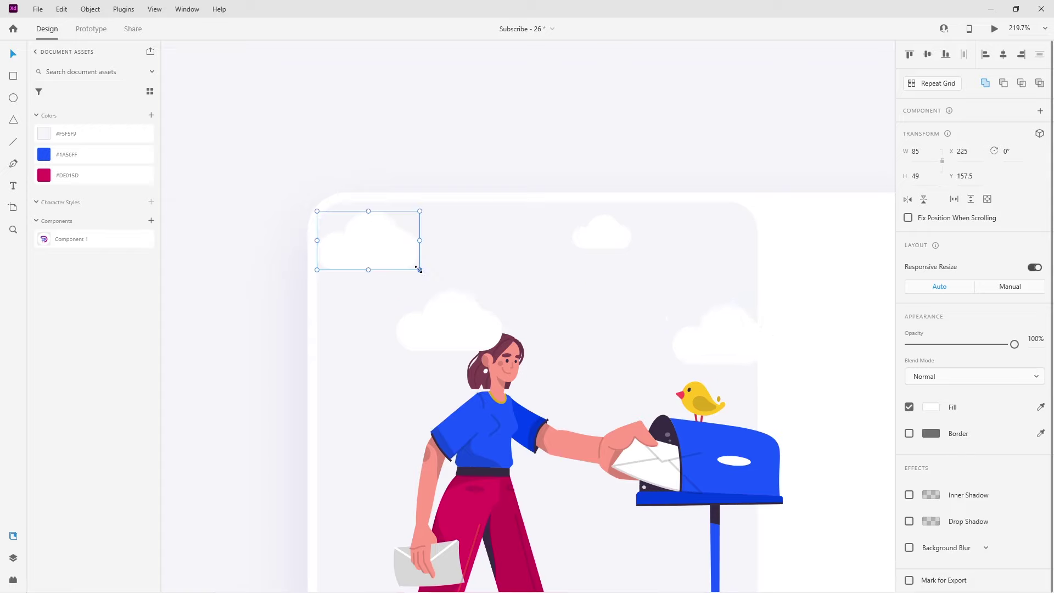
mouse_move(420, 269)
left_mouse_down()
mouse_move(370, 242)
mouse_move(340, 248)
left_mouse_up()
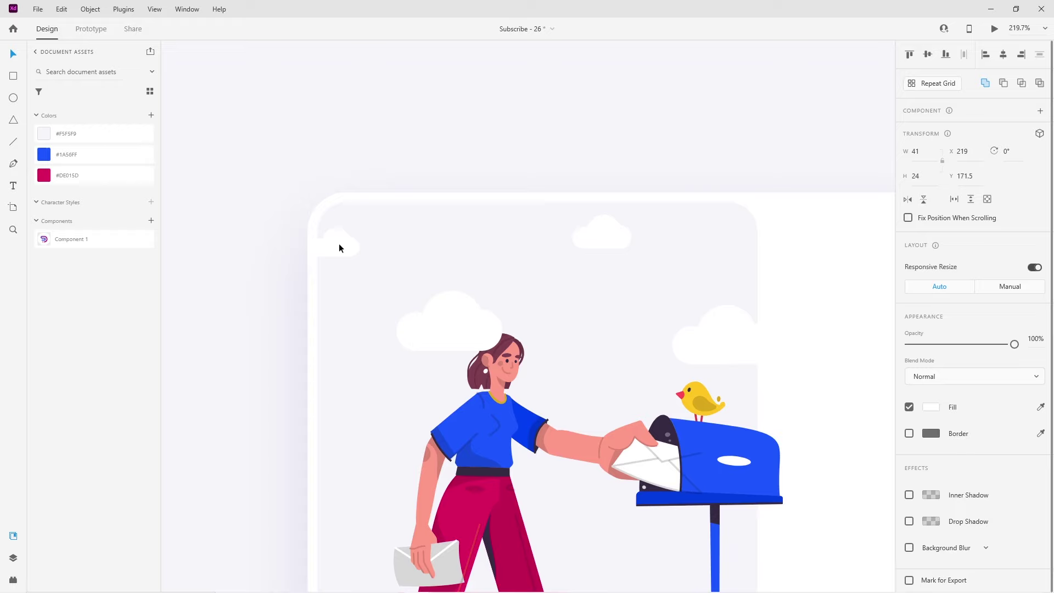
scroll(526, 328, "down", 3)
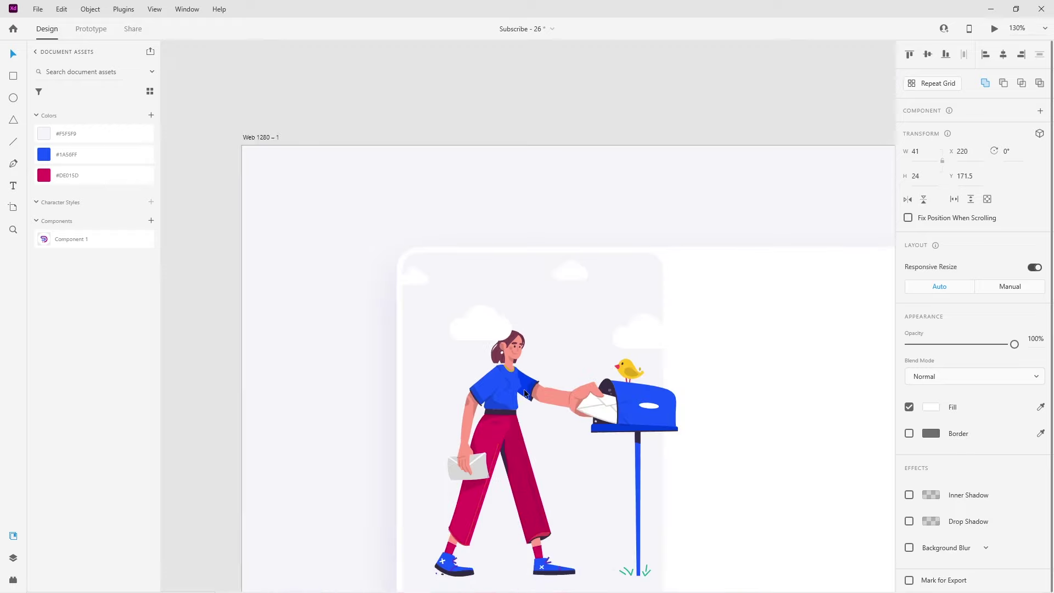
Step: Add a small cloud above the woman's head and select the cloud beside the mailbox
left_click(524, 392)
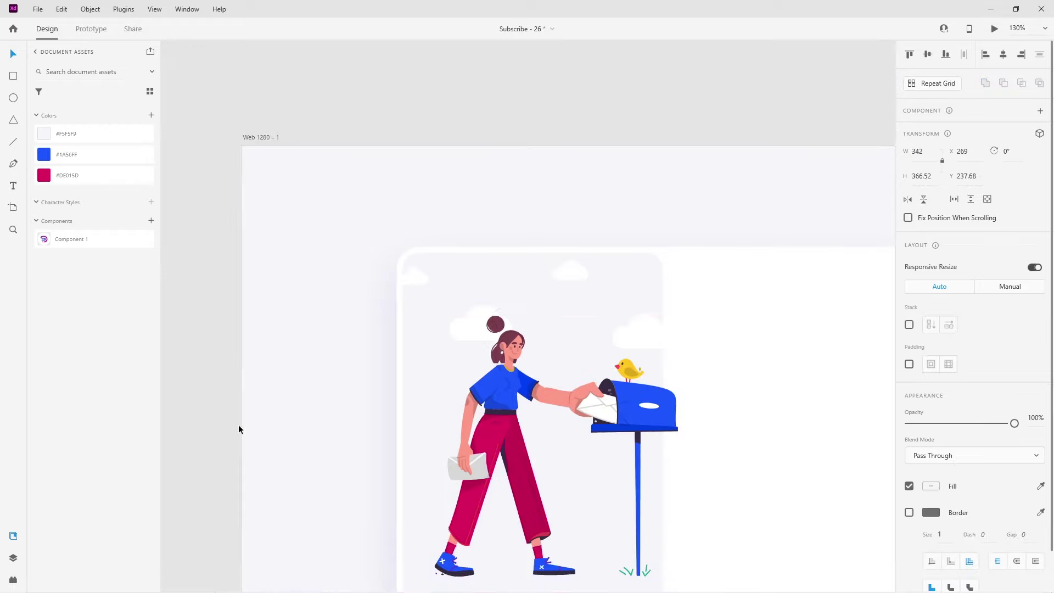
left_click(217, 431)
scroll(308, 412, "down", 3)
scroll(407, 294, "up", 3)
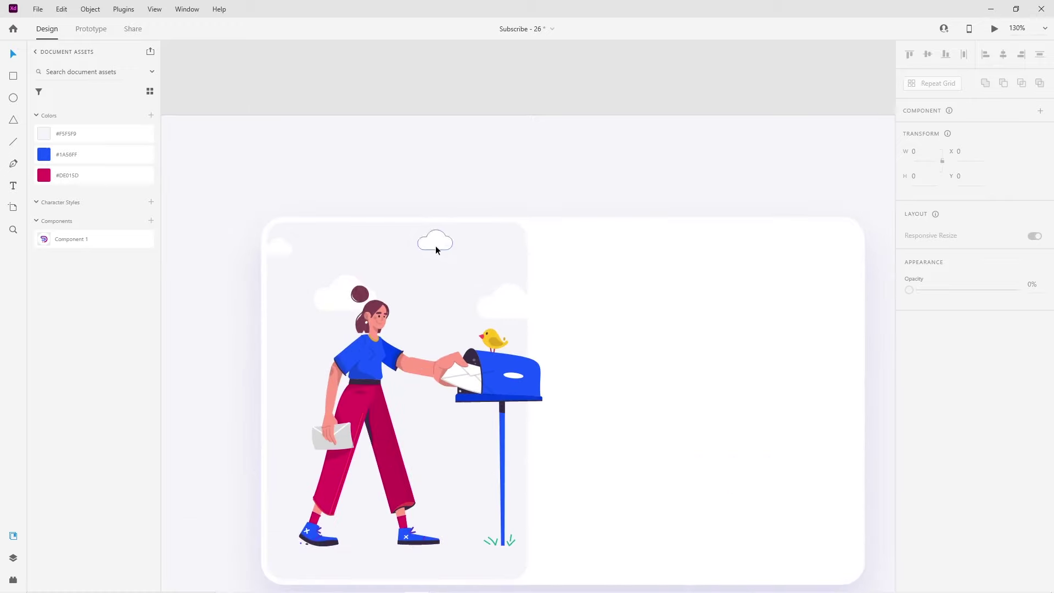
key("r")
mouse_move(416, 236)
left_mouse_down()
mouse_move(456, 262)
mouse_move(437, 246)
left_mouse_up()
left_click(502, 298)
scroll(509, 377, "down", 3)
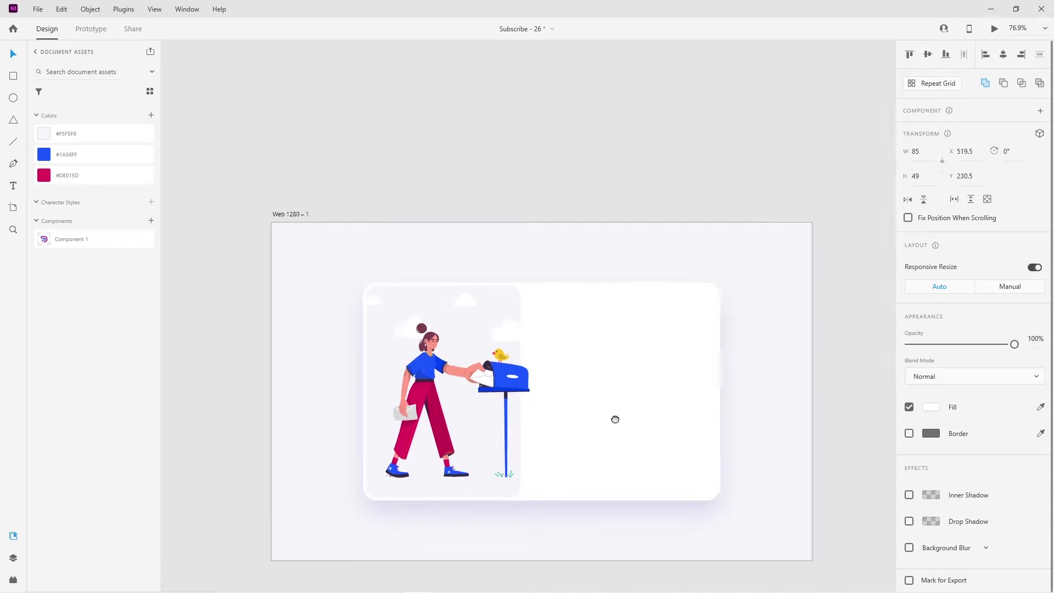
scroll(551, 374, "up", 3)
scroll(553, 236, "down", 1)
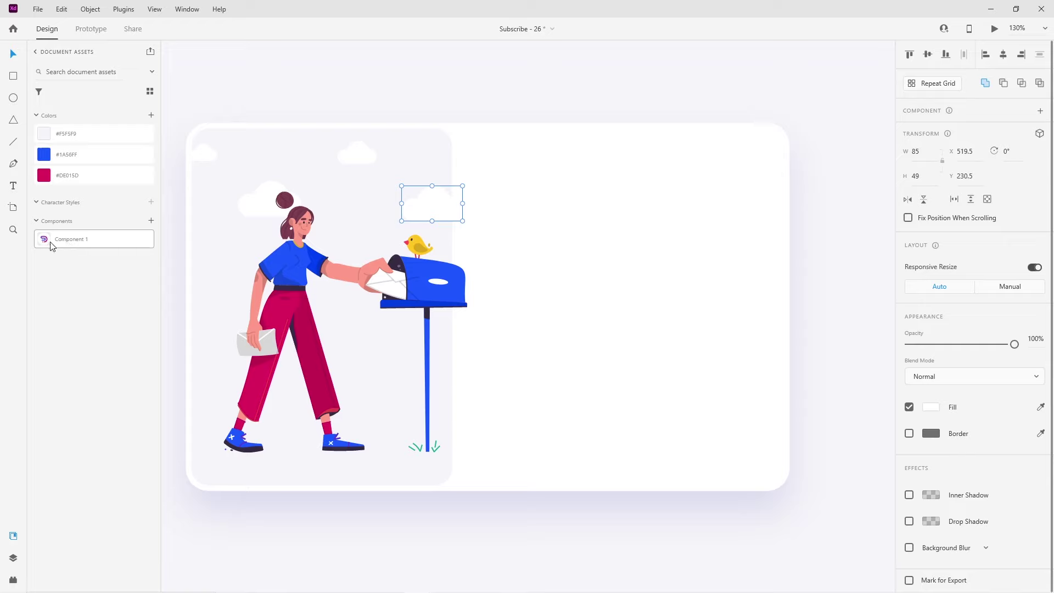
Step: Place the Component 1 logo on the card's right half with the heading 'Subscribe to our Newsletter!'
mouse_move(124, 252)
left_mouse_down()
mouse_move(554, 242)
mouse_move(546, 216)
mouse_move(536, 215)
left_mouse_up()
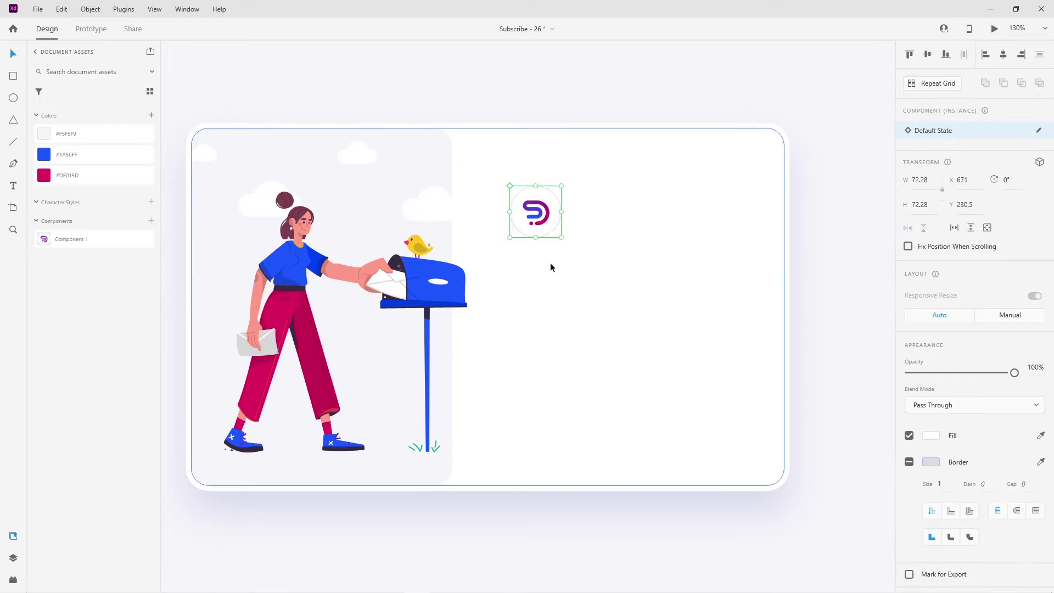
key("t")
left_click(524, 263)
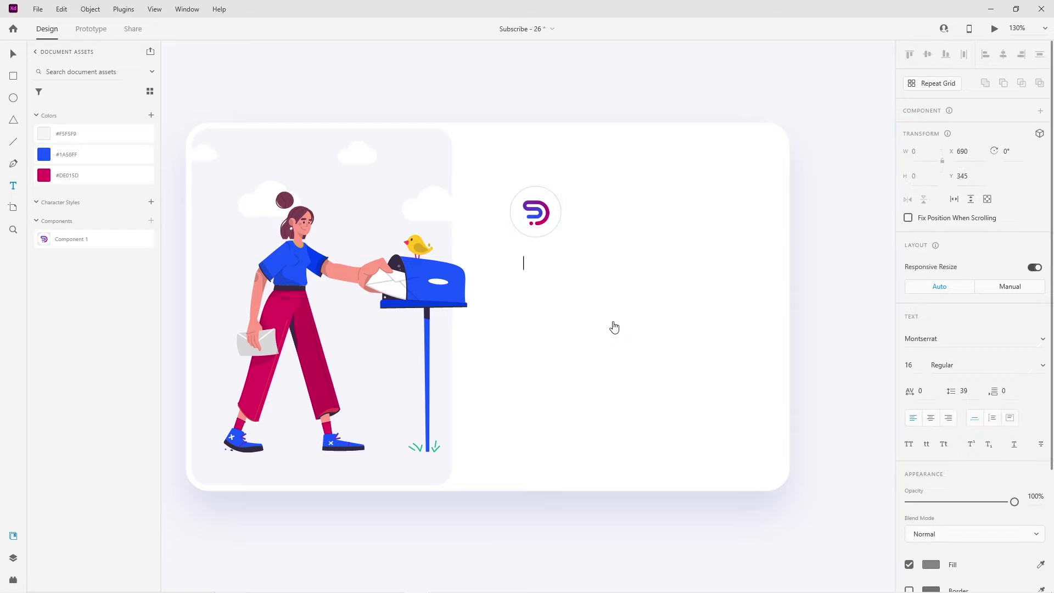
type("Subscribe to our newsletter!")
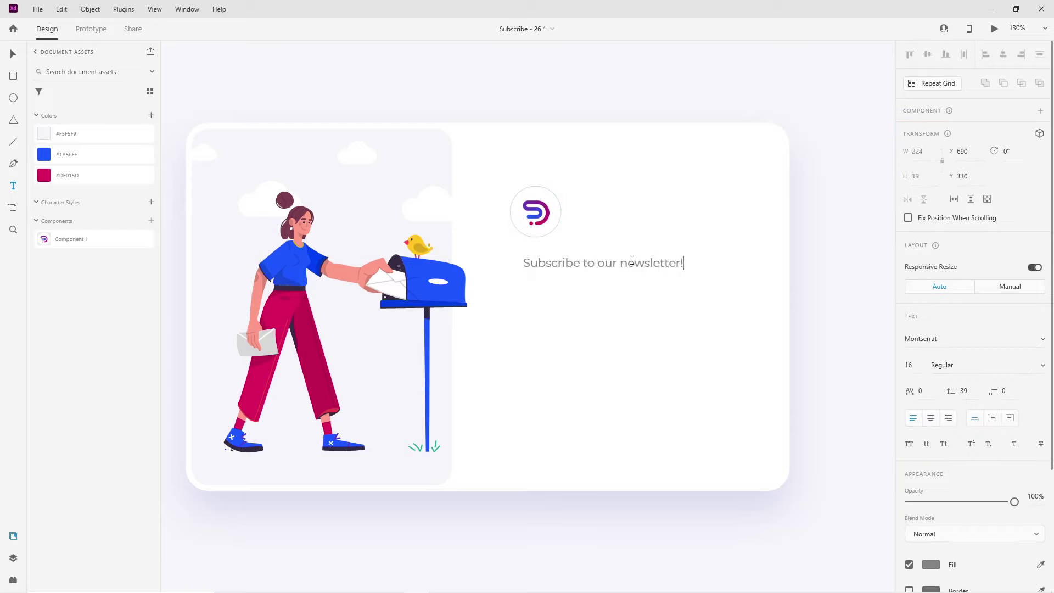
left_click_drag(629, 263, 624, 263)
type("N")
key("Escape")
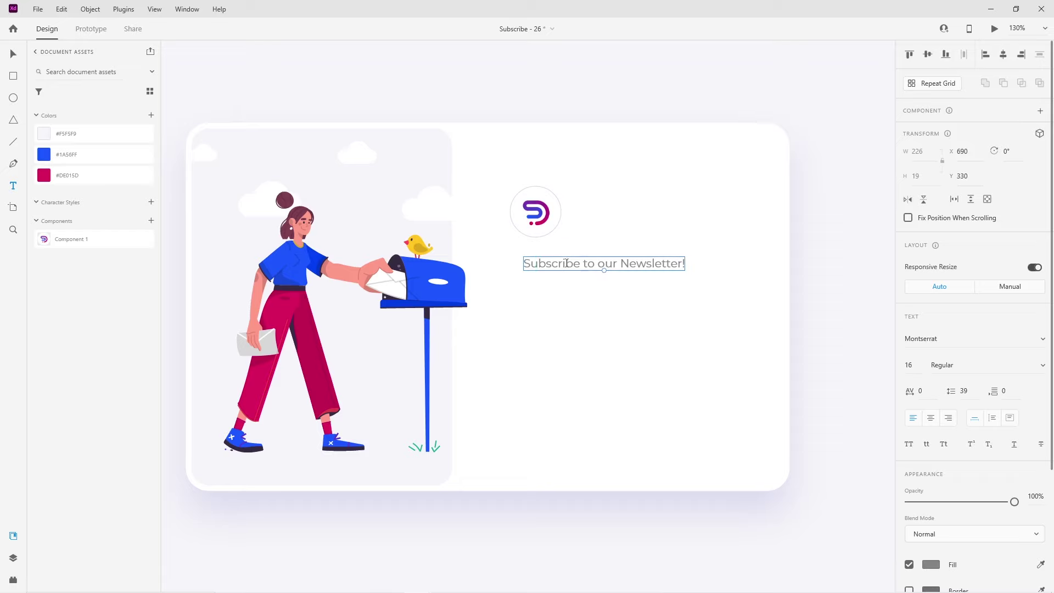
Step: Duplicate the heading beneath and begin retyping the copy as the 'Be the first…' subtitle
mouse_move(559, 264)
left_mouse_down()
mouse_move(545, 258)
mouse_move(550, 281)
left_mouse_up()
double_click(549, 285)
type("Be the first to get exclusive offers")
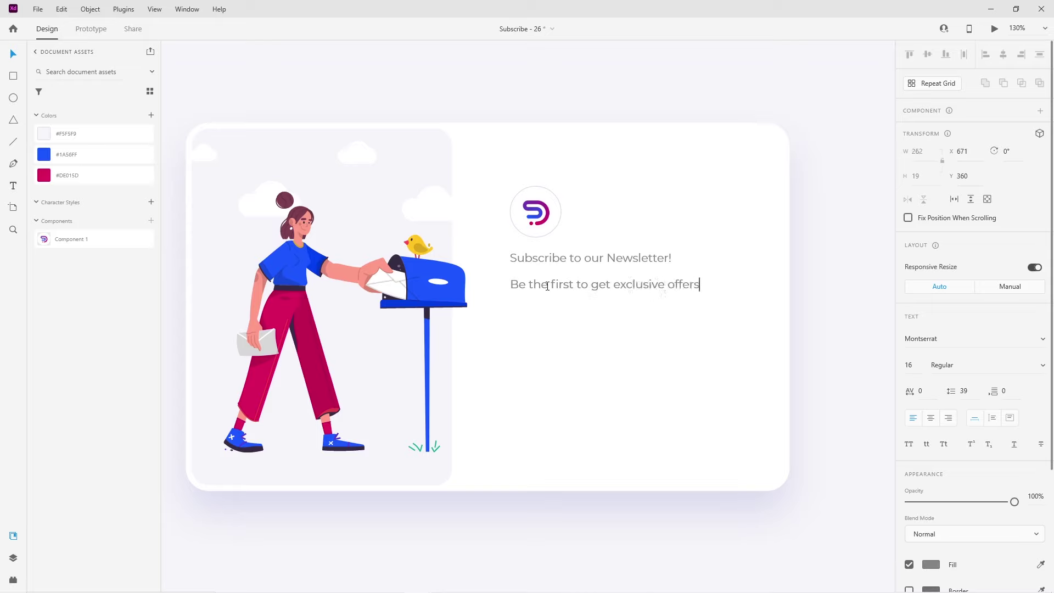
type(" and the latest news")
Step: Make the heading 30 pt SemiBold with black text
key("Escape")
left_click(578, 260)
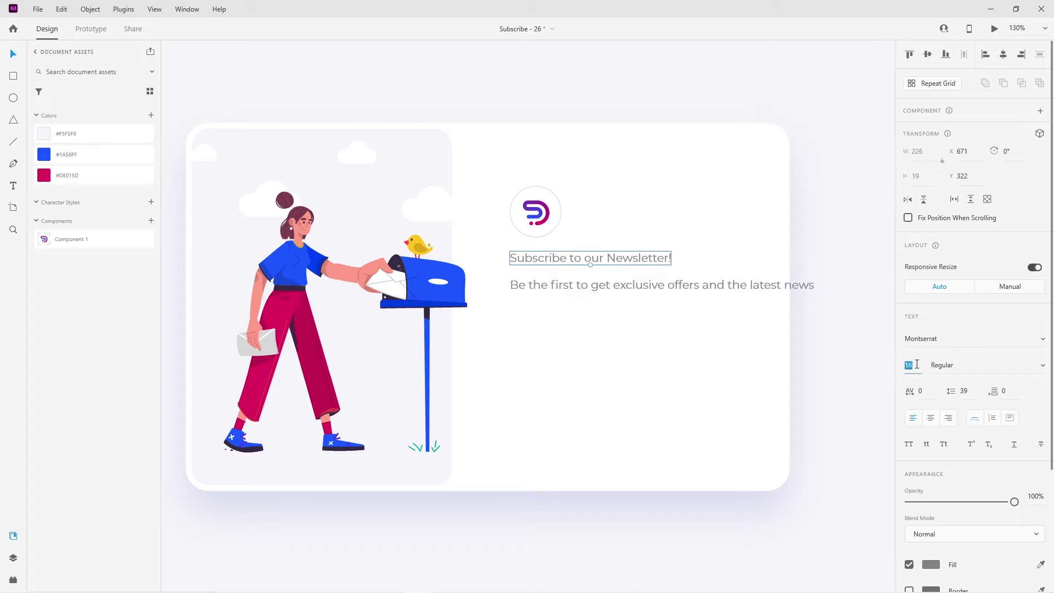
type("0")
key("Return")
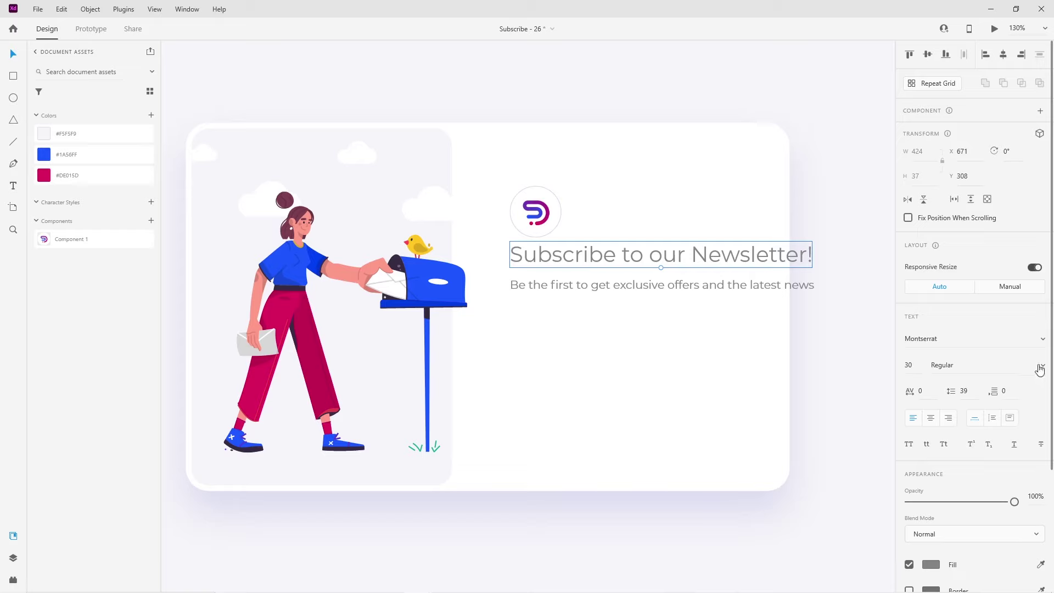
left_click(1040, 365)
left_click(972, 413)
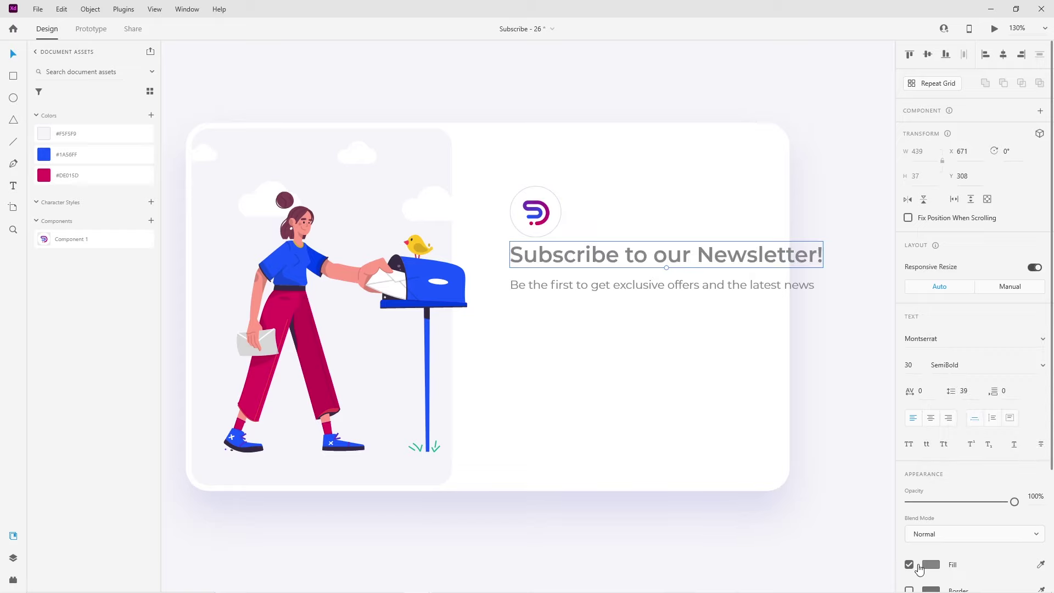
left_click(926, 567)
left_click_drag(794, 513, 772, 560)
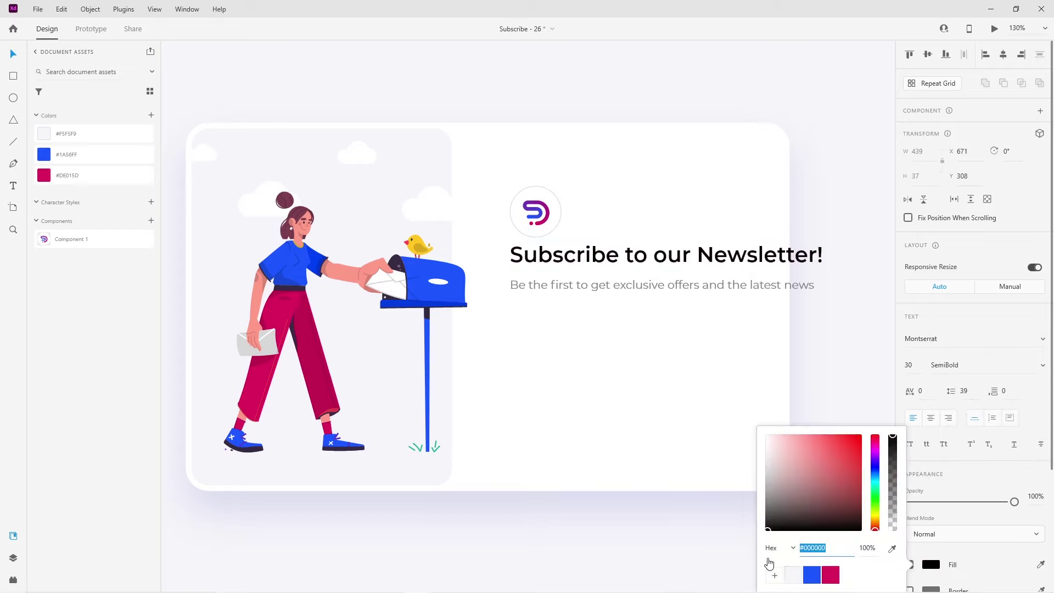
Step: Break the heading before 'Newsletter!' onto two lines and move the subtitle below it
double_click(696, 253)
left_click(696, 253)
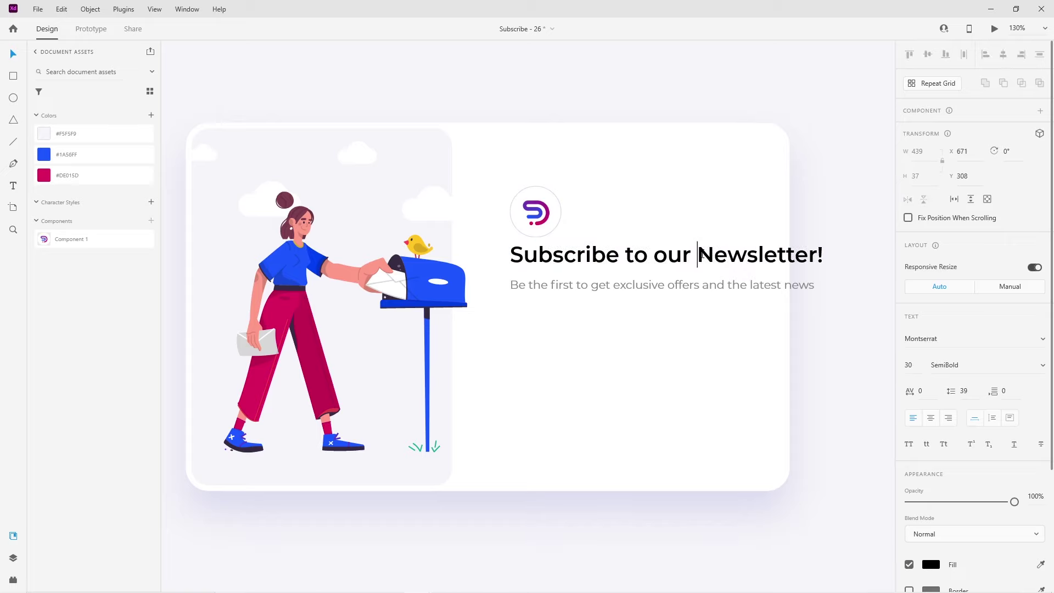
key("Return")
left_click(738, 282)
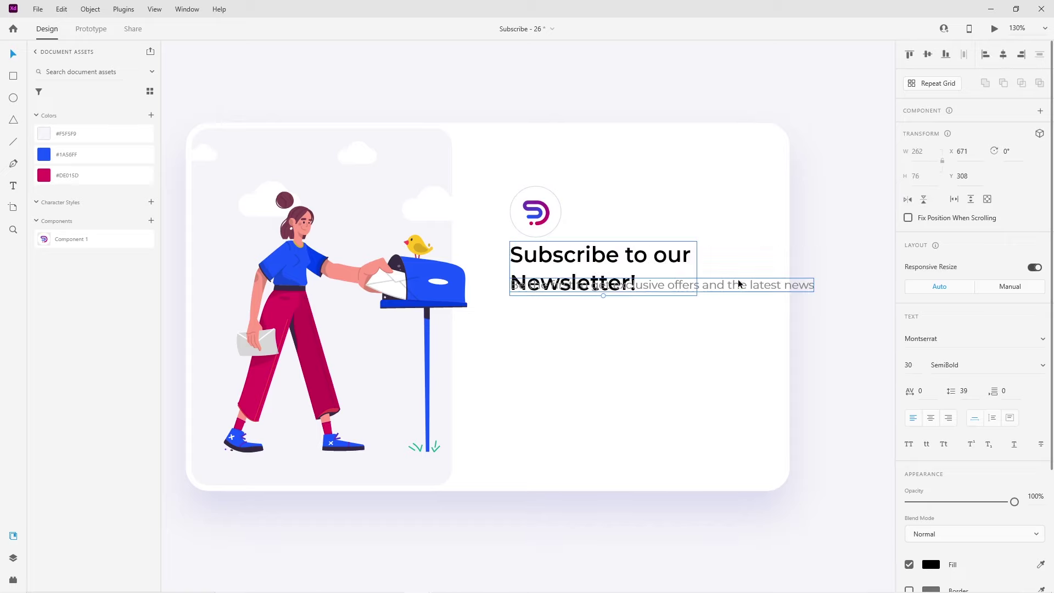
left_click_drag(741, 285, 741, 322)
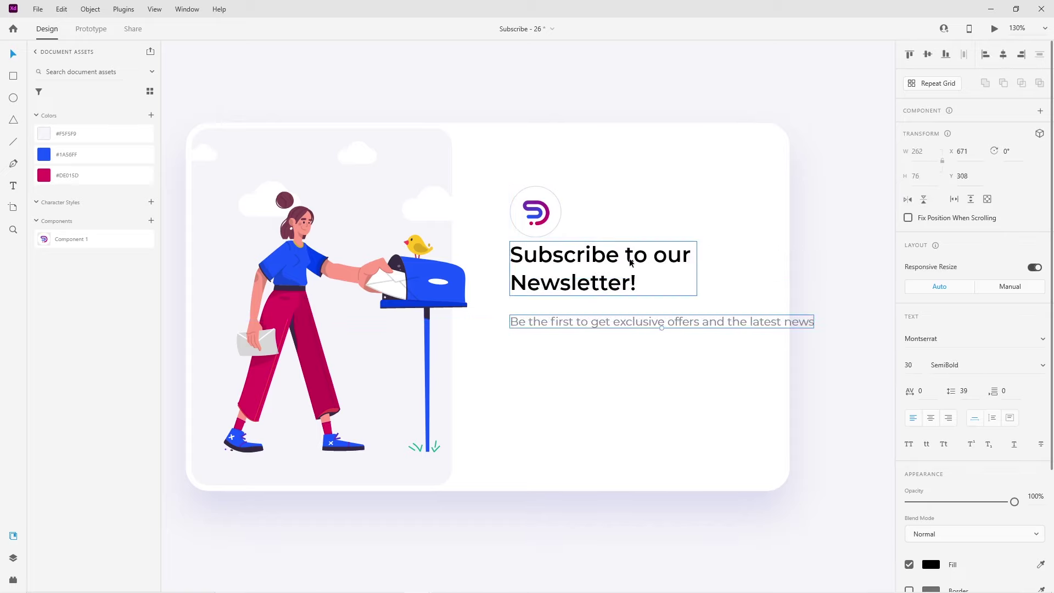
left_click_drag(632, 262, 632, 273)
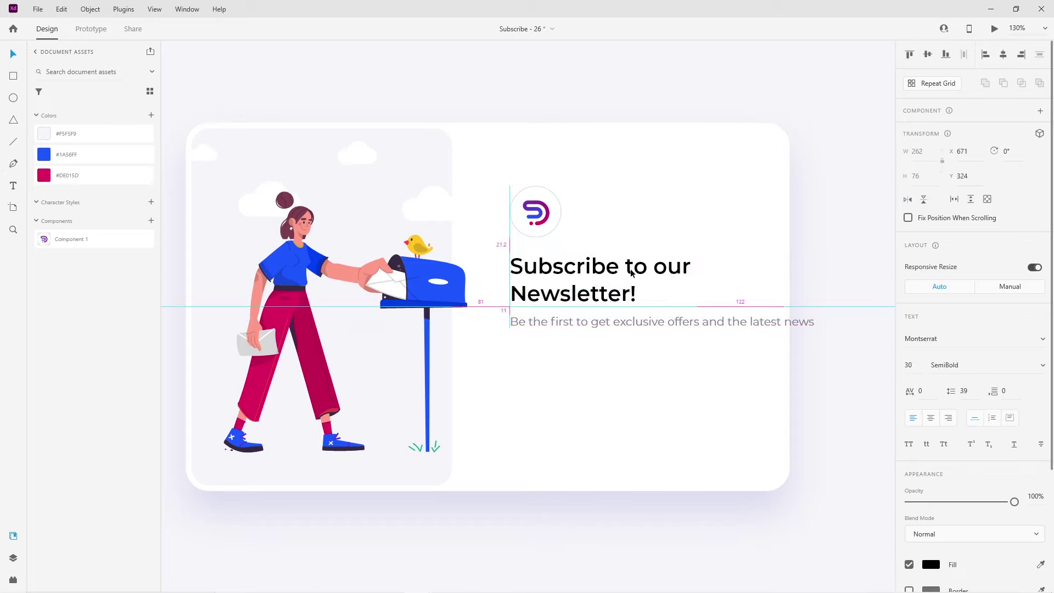
Step: Wrap the subtitle onto two lines at 'and' with 26 line spacing
double_click(705, 323)
key("Return")
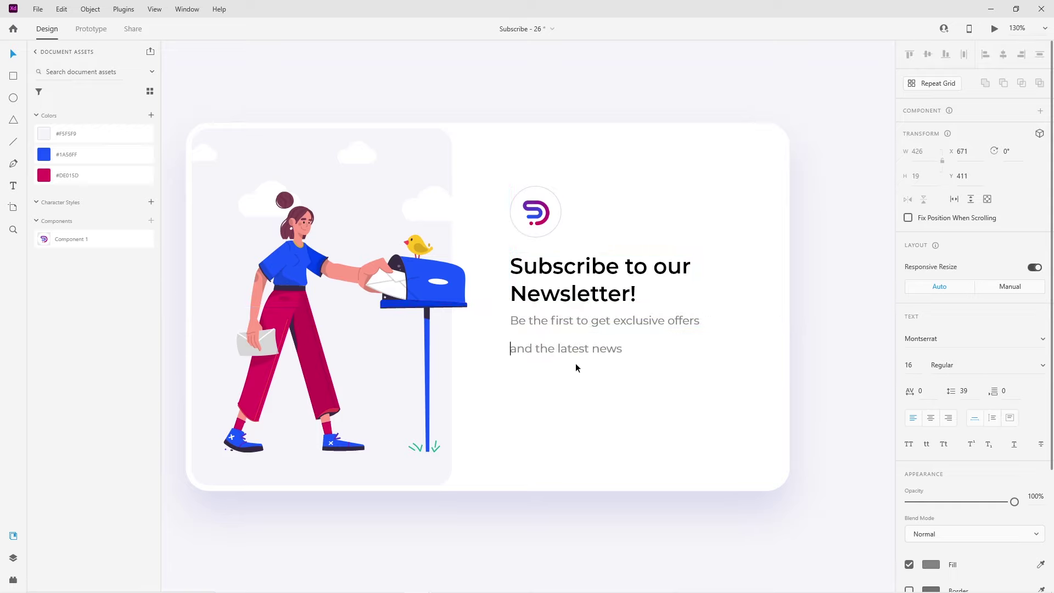
key("Escape")
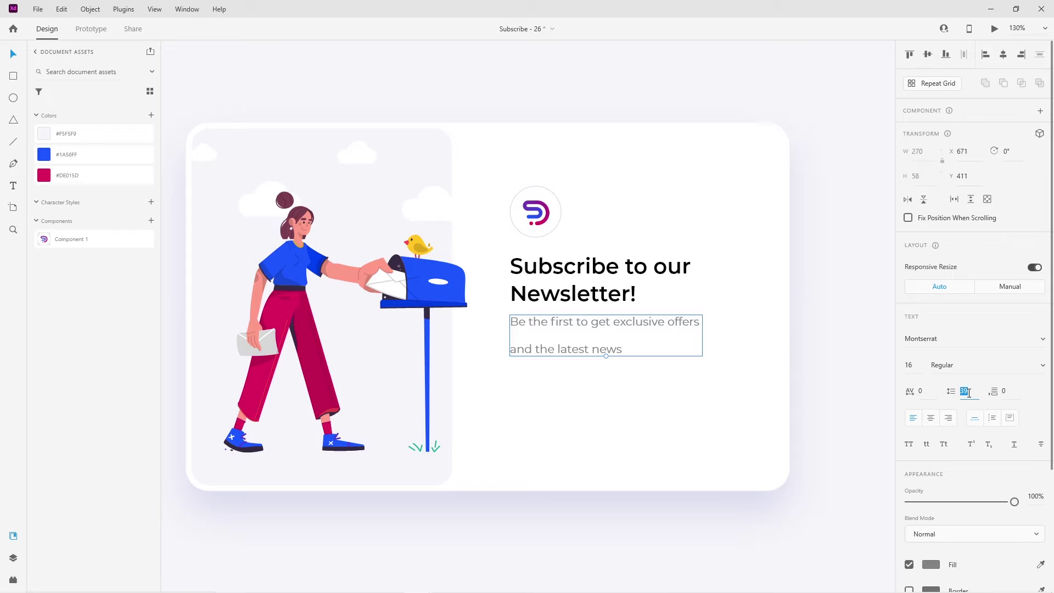
type("26")
key("Return")
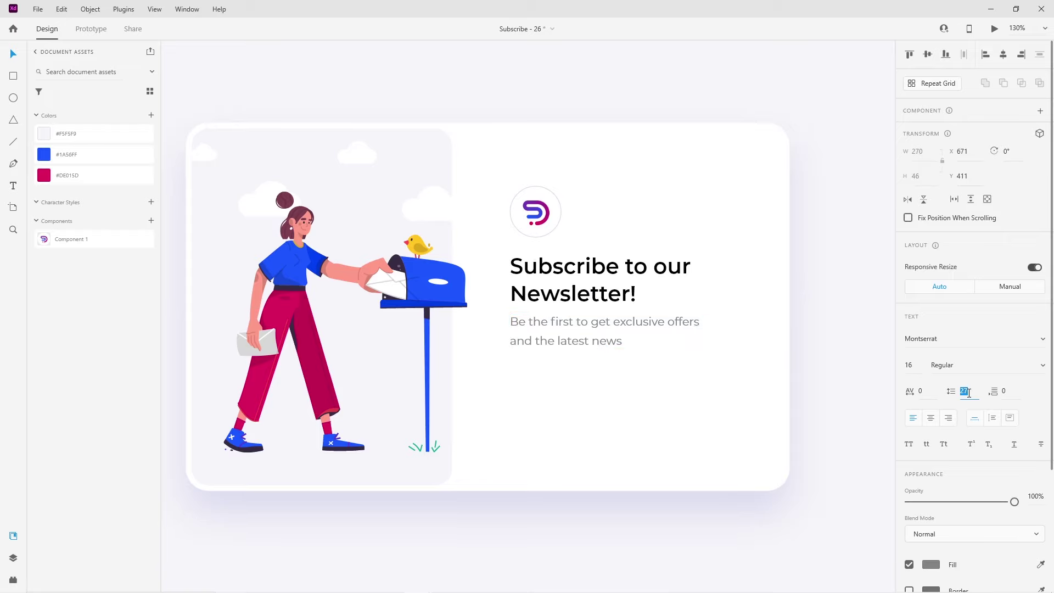
left_click(676, 400)
left_click_drag(579, 325, 580, 329)
left_click(574, 292, "shift")
Step: Draw a 330 × 50 rectangle with corner radius 8 below the subtitle for the email field
left_click(572, 382)
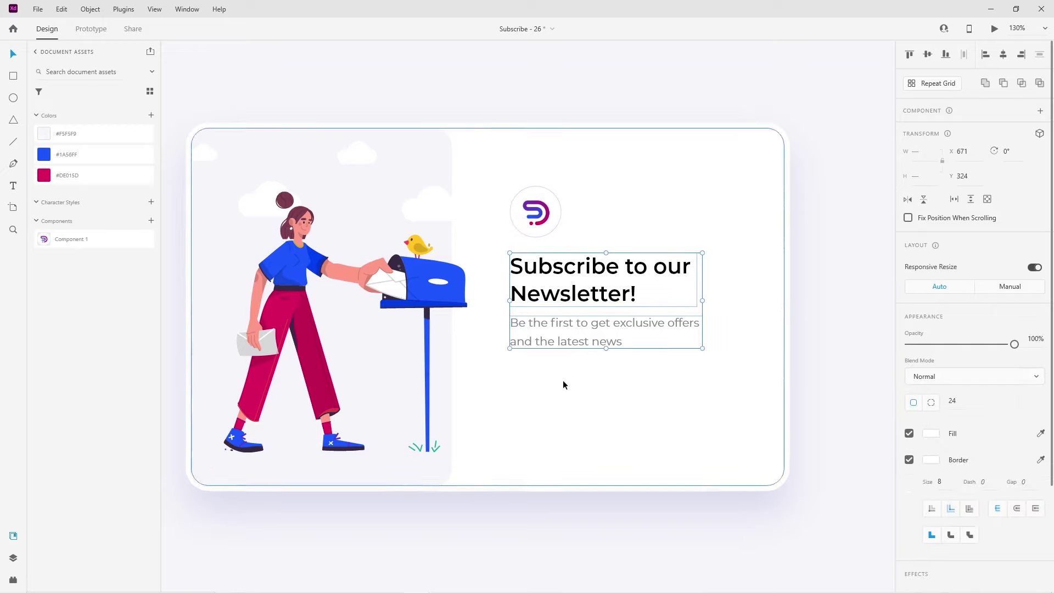
left_click_drag(581, 378, 580, 350)
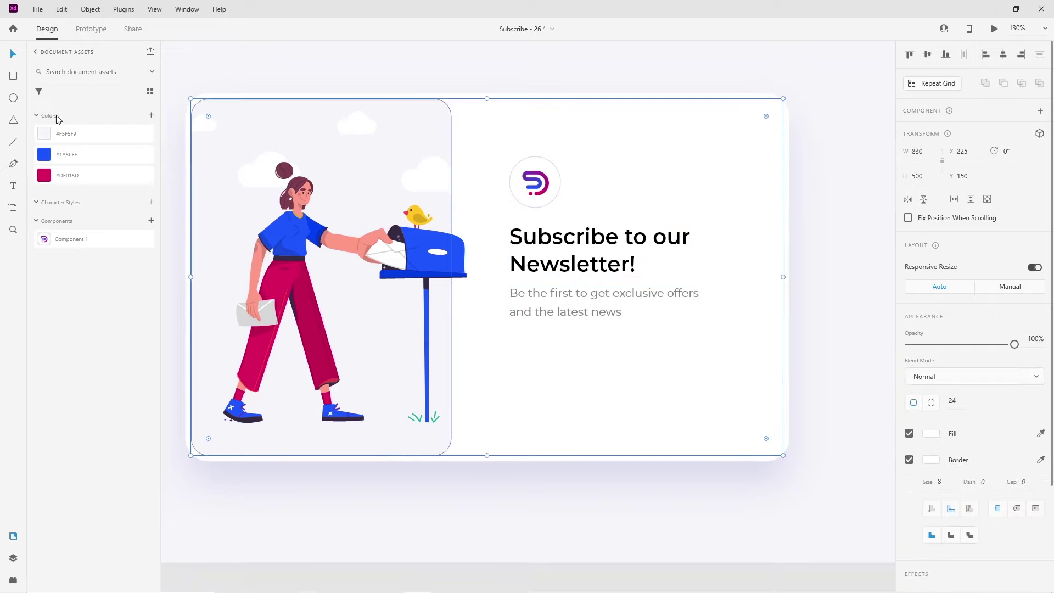
left_click_drag(510, 333, 719, 374)
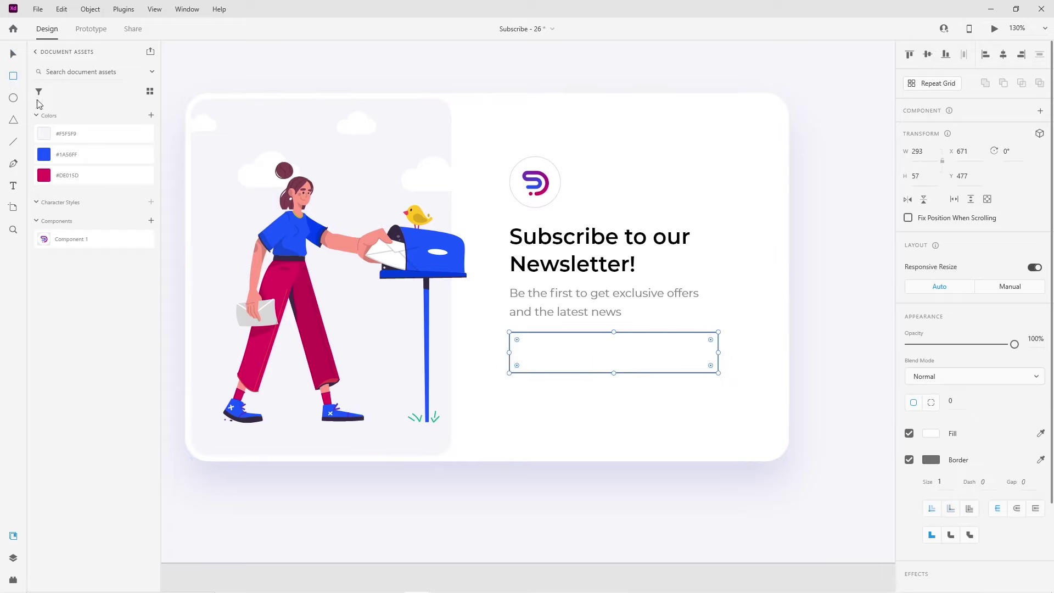
left_click_drag(615, 374, 615, 369)
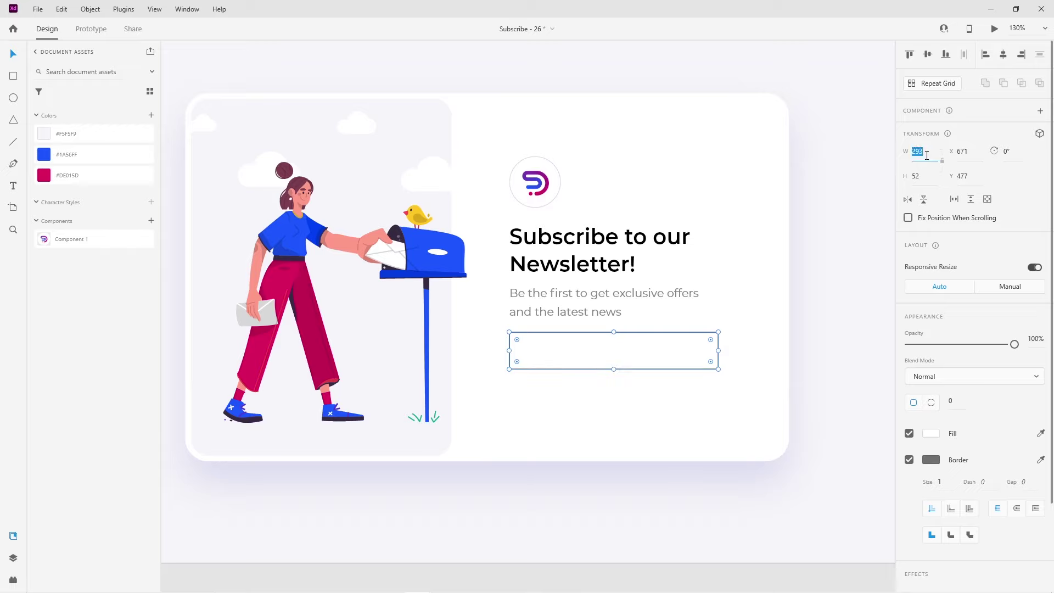
type("330")
key("Return")
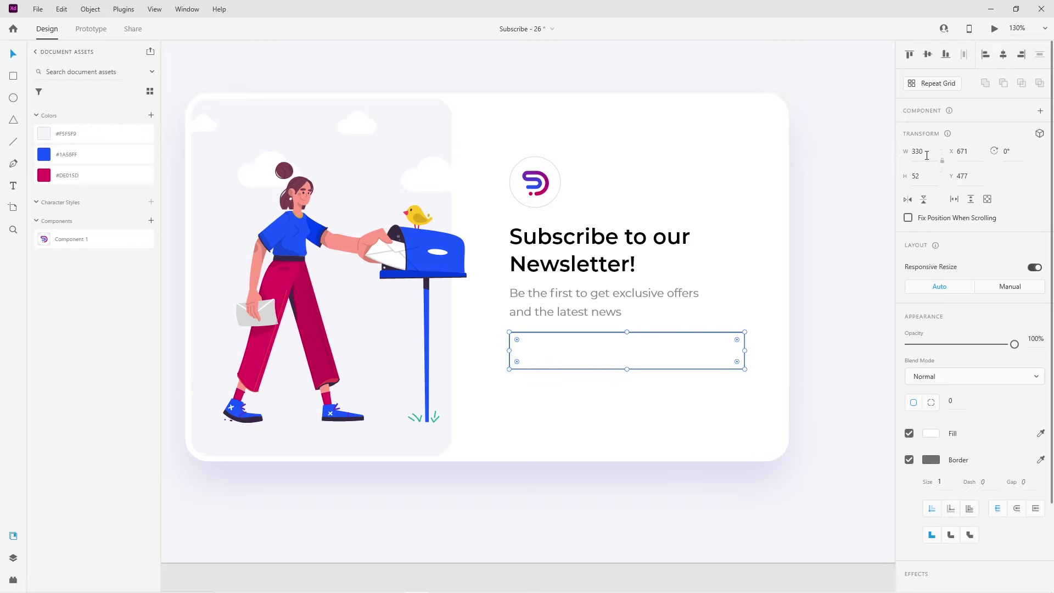
key("Return")
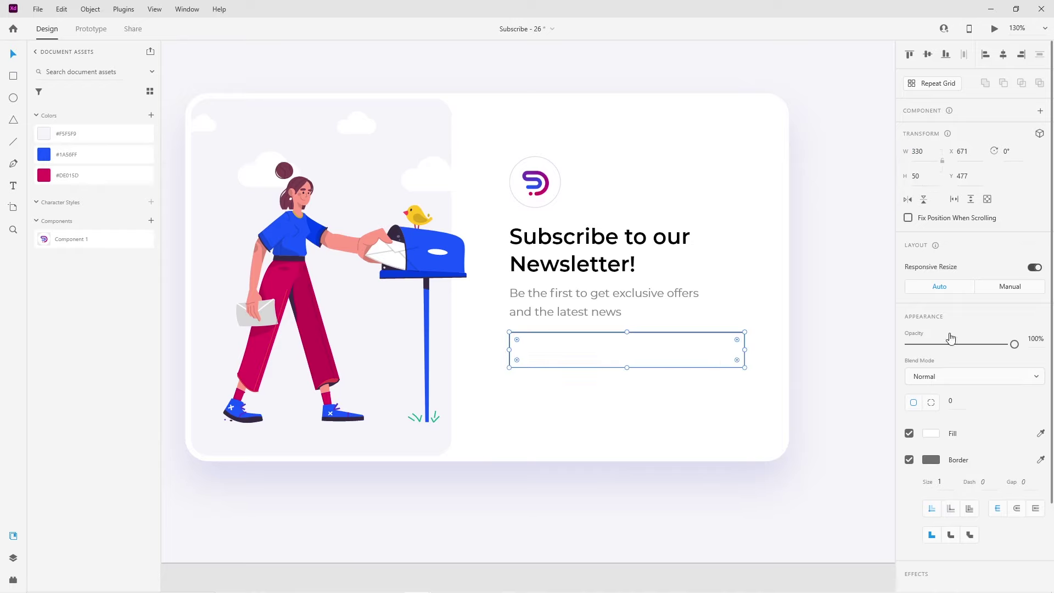
type("8")
key("Return")
Step: Give the field a pale bluish-grey border and move it slightly lower under the subtitle
left_click(929, 461)
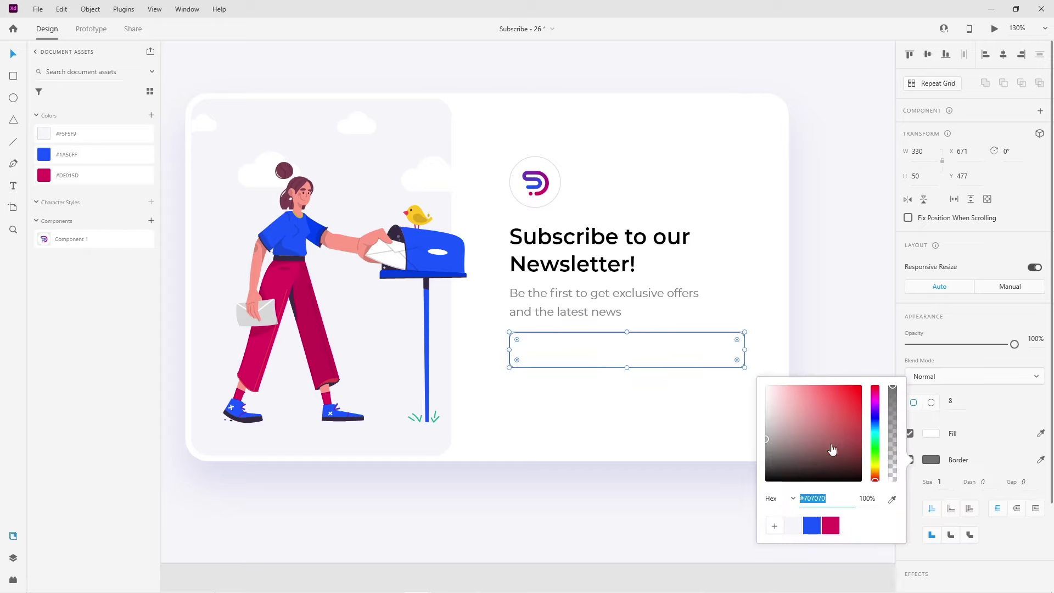
left_click(875, 421)
left_click_drag(767, 430, 769, 407)
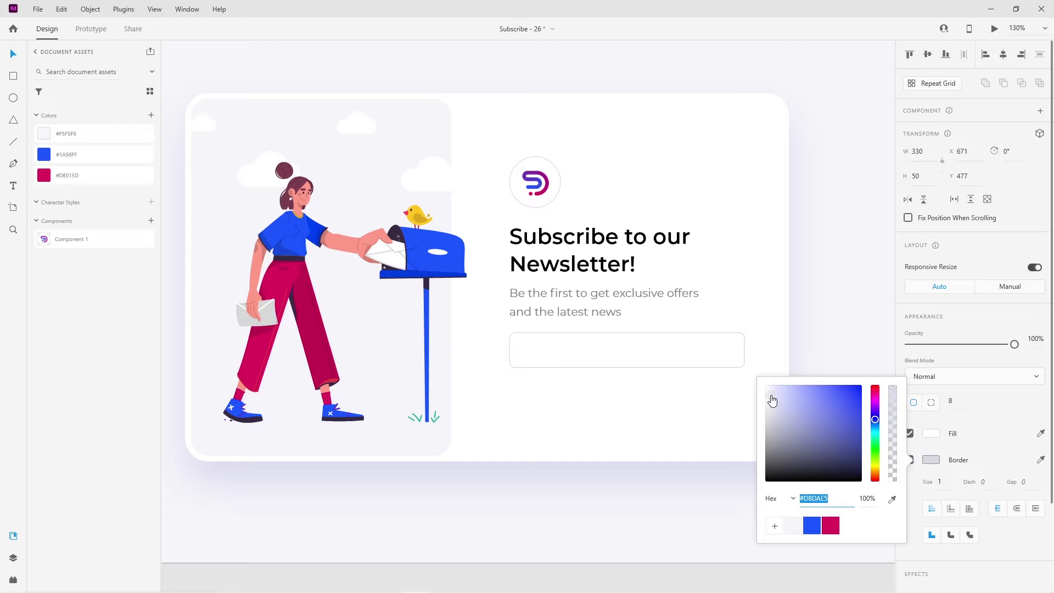
left_click(624, 424)
left_click(621, 364)
left_click_drag(619, 364, 619, 369)
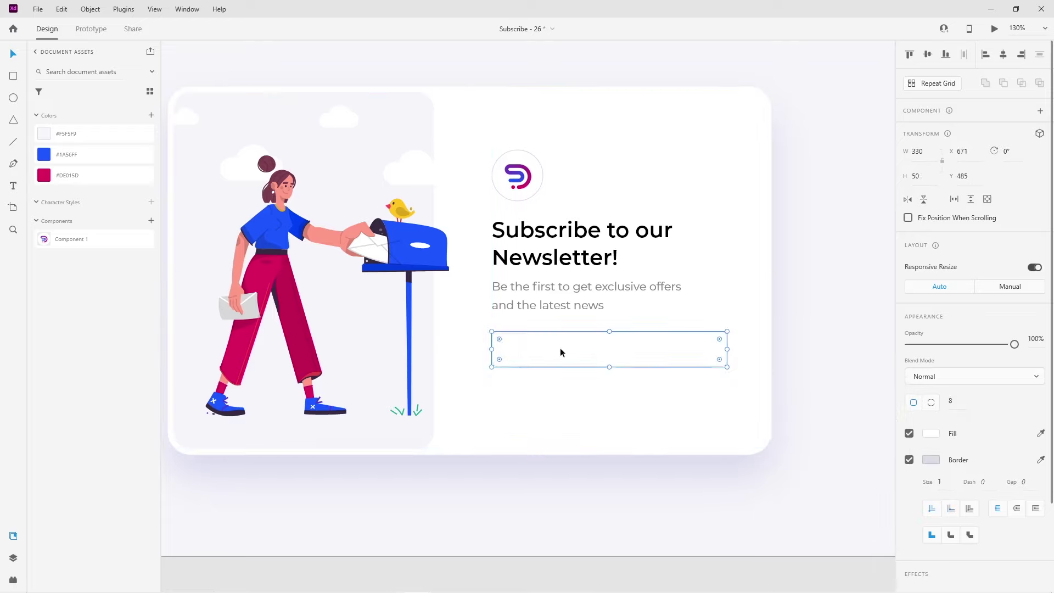
left_click(522, 344)
type("Enter your email address")
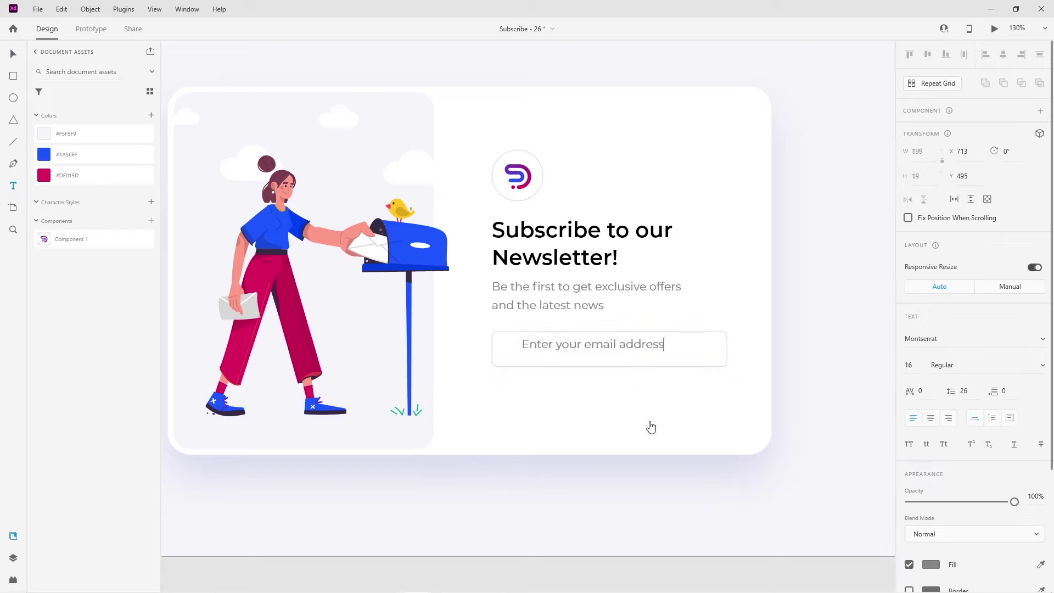
Step: Set the 'Enter your email address' placeholder to 12 pt at the box's left, then duplicate the box below
key("Escape")
key("Return")
key("v")
left_click_drag(588, 349, 571, 351)
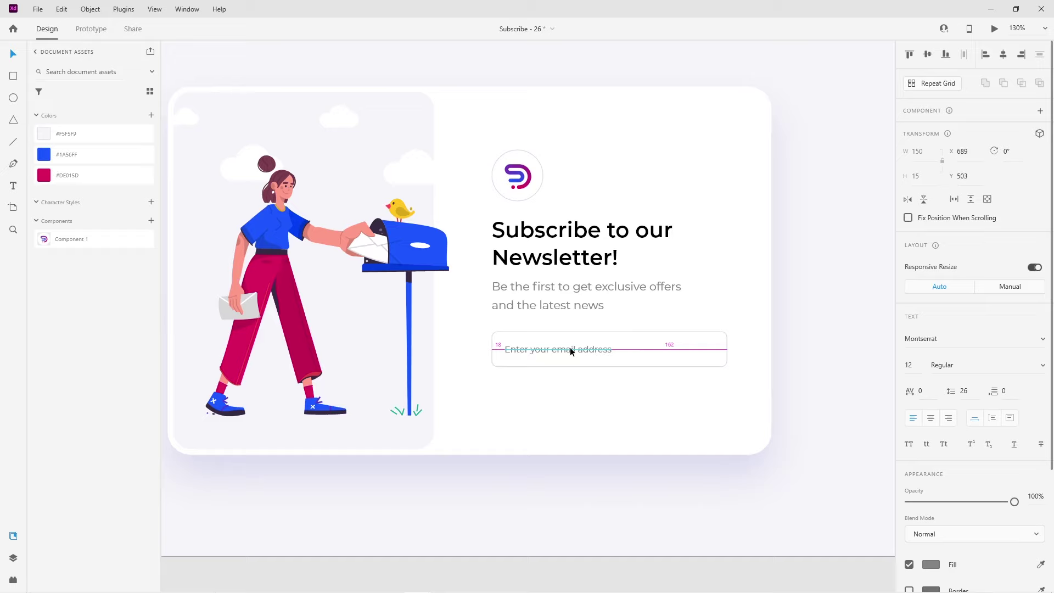
left_click(930, 565)
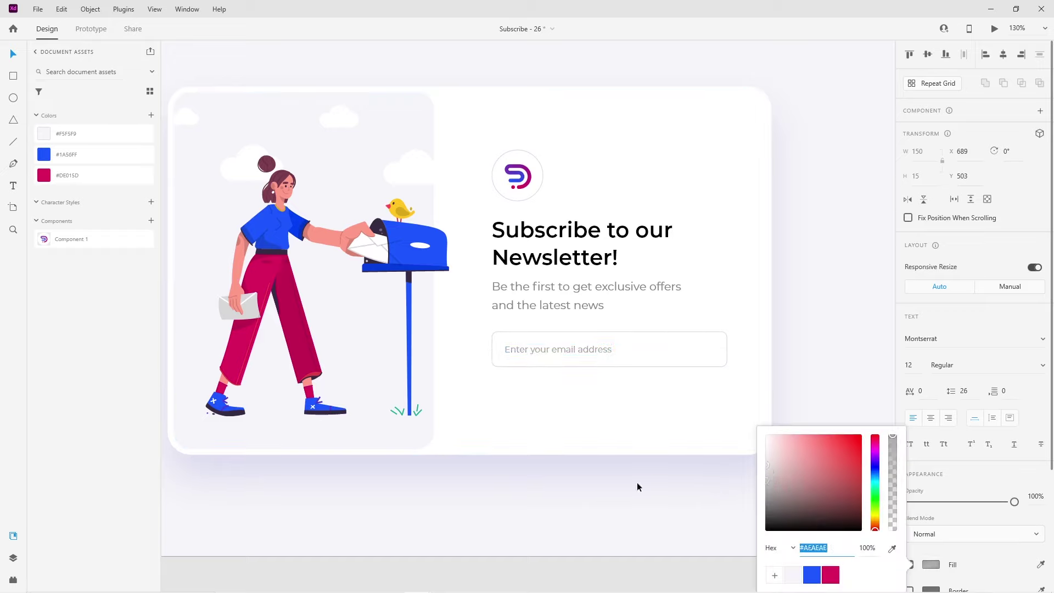
key("Escape")
key("Escape")
key("Escape")
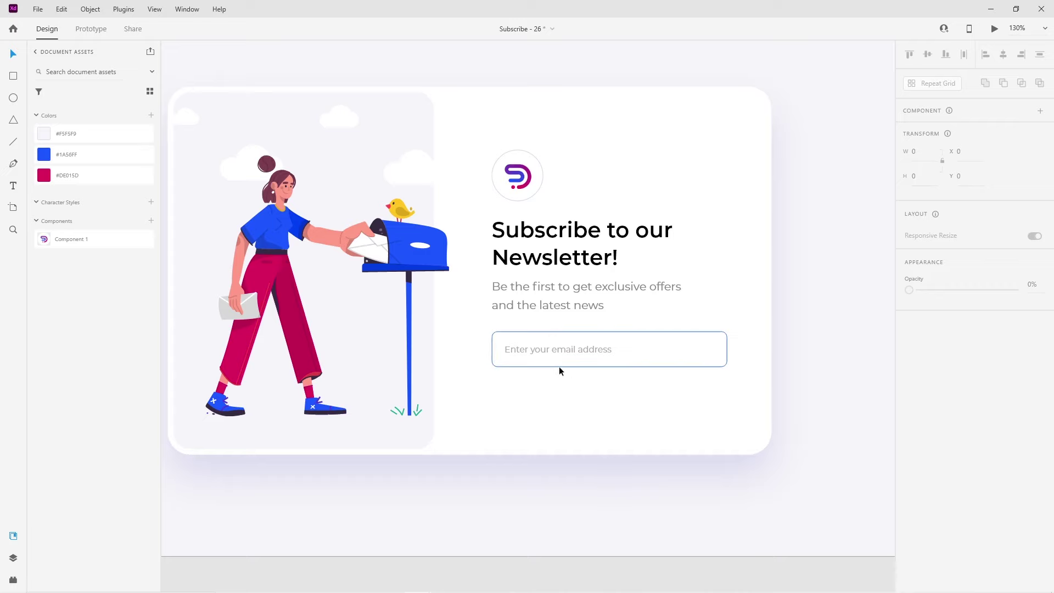
left_click_drag(559, 366, 563, 420)
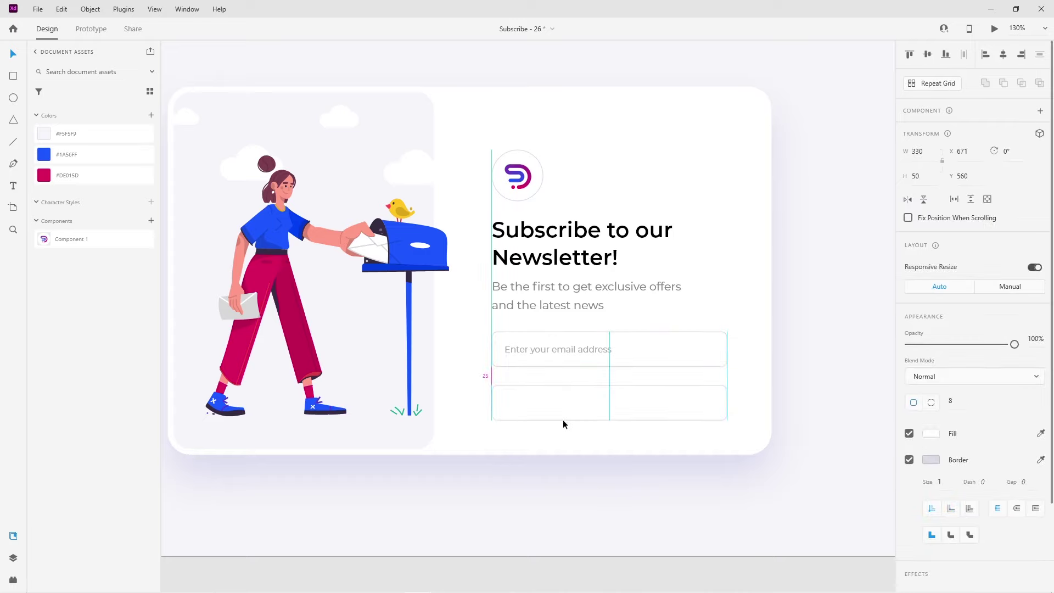
Step: Remove the lower box's border and fill it with the blue brand colour
left_click(909, 463)
left_click(932, 433)
left_click(812, 510)
left_click(555, 499)
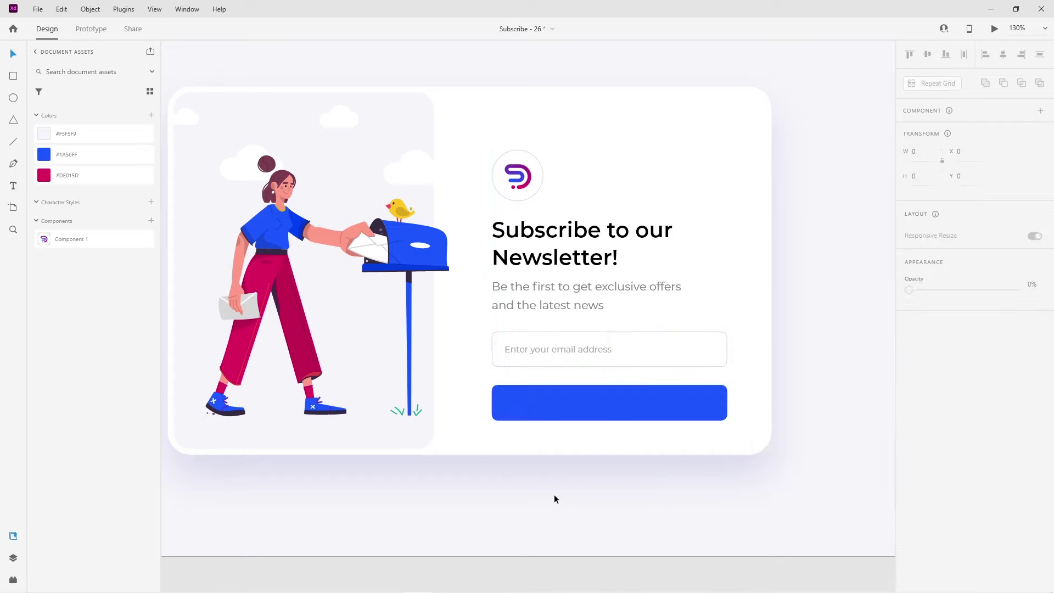
Step: Add a white, Bold, 18 pt 'Subscribe' label onto the blue button
left_click(13, 185)
left_click(599, 437)
type("Subcribe")
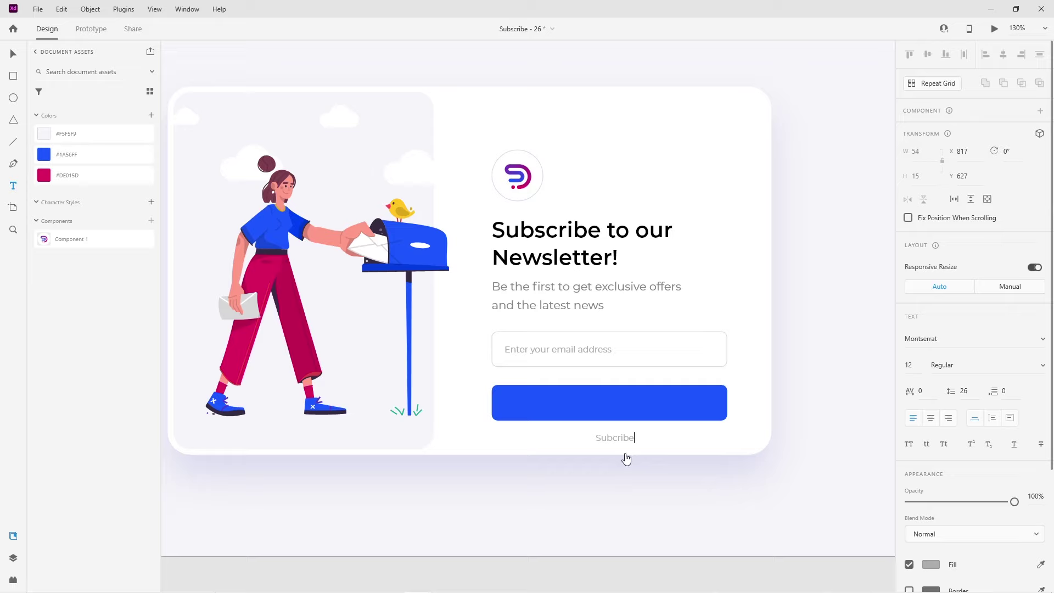
key("Escape")
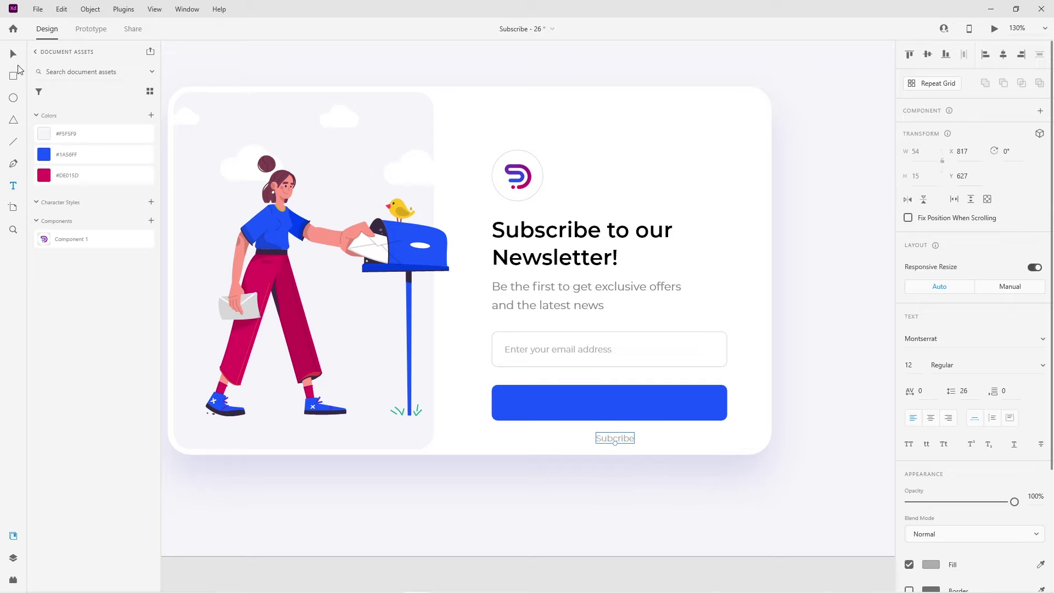
left_click_drag(622, 442, 607, 408)
left_click(930, 565)
left_click_drag(804, 492, 756, 413)
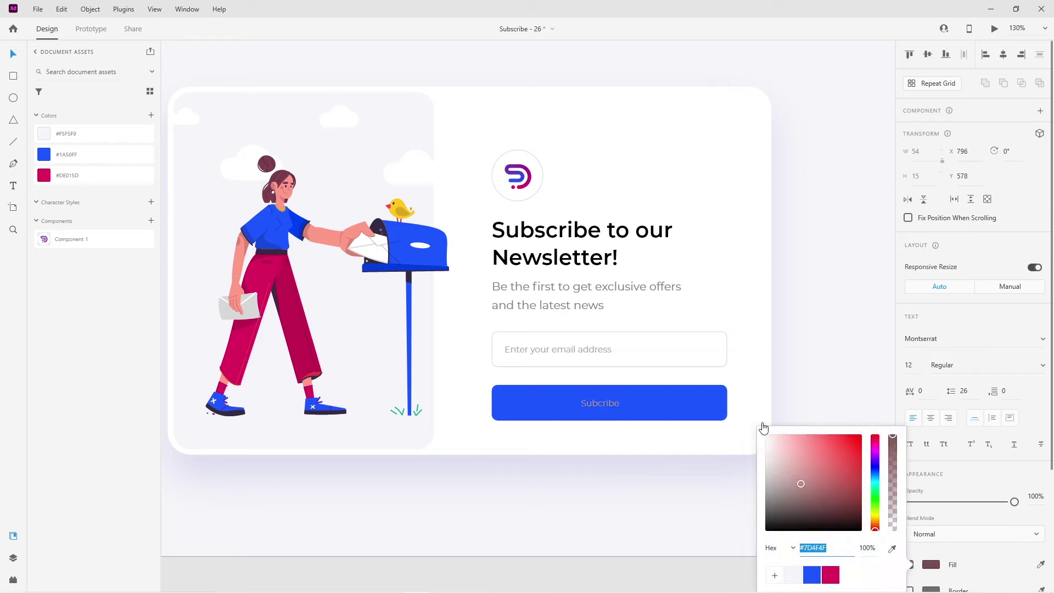
left_click(1035, 375)
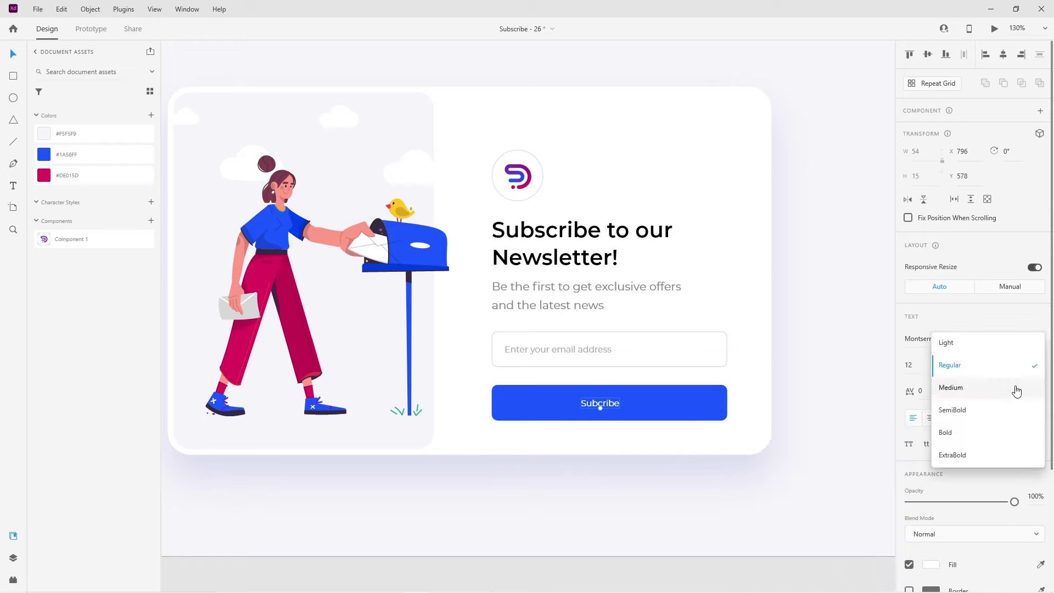
left_click(971, 430)
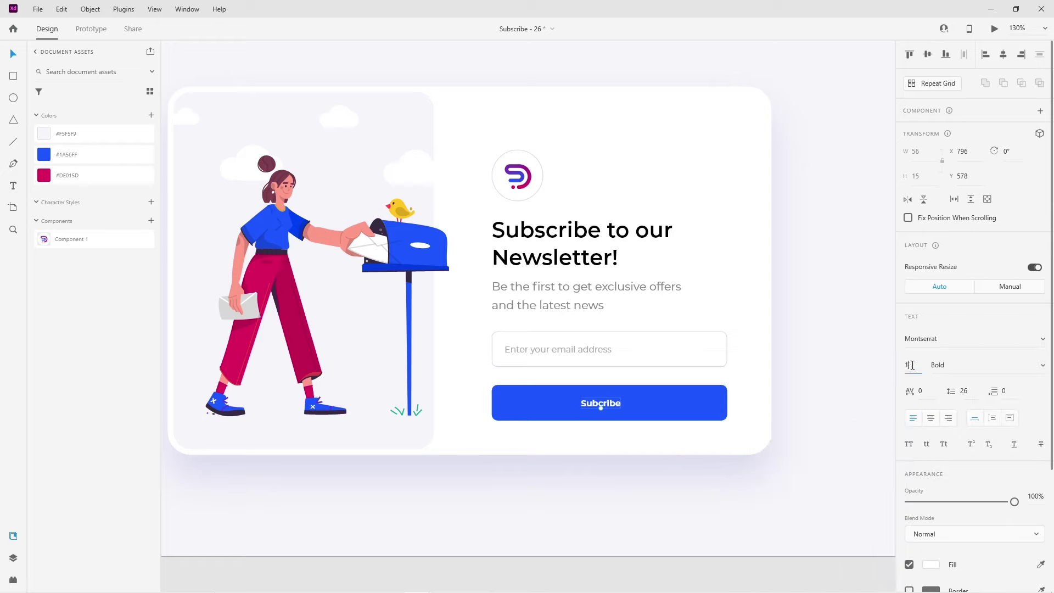
left_click(917, 365)
type("18")
key("Return")
Step: Centre the label within the button and position the cursor to fix its spelling
left_click(661, 395, "shift")
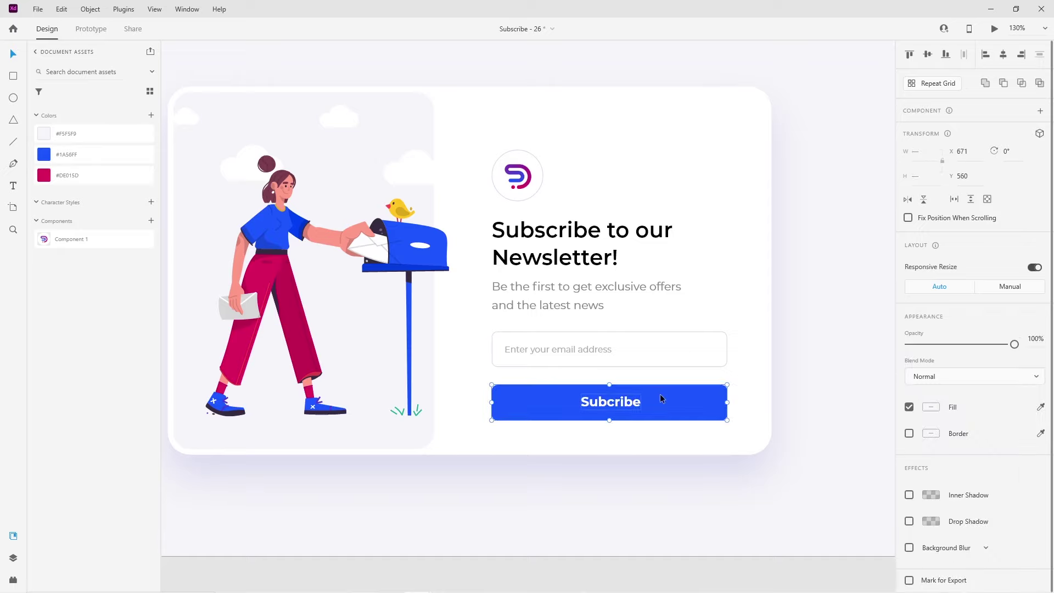
left_click(928, 60)
left_click(1004, 55)
left_click(813, 384)
left_click_drag(803, 349, 791, 349)
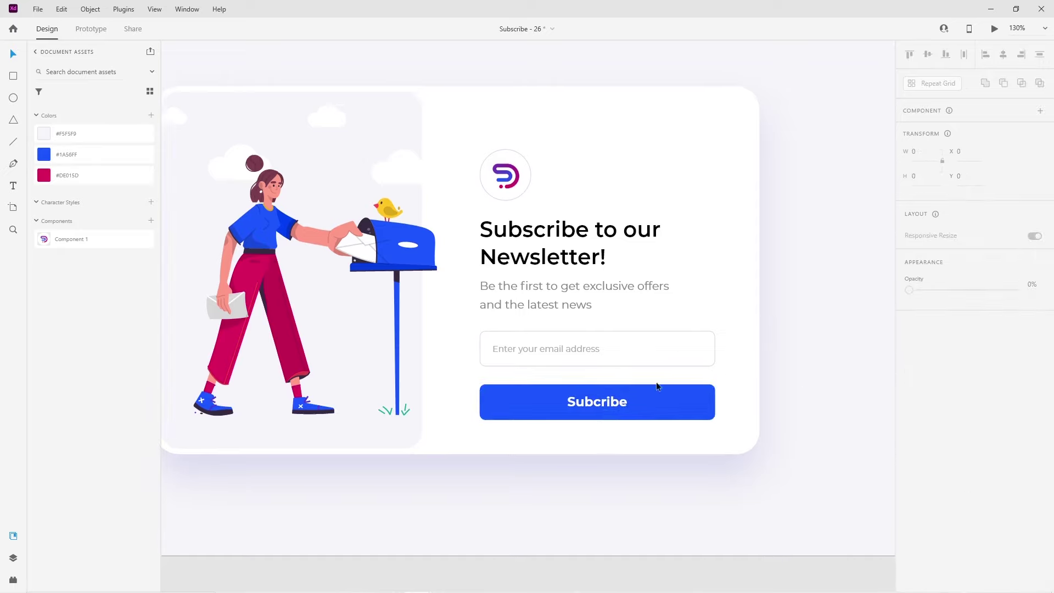
double_click(592, 399)
left_click(595, 402)
Step: Insert the missing 's' in the label and centre it in the button
type("s")
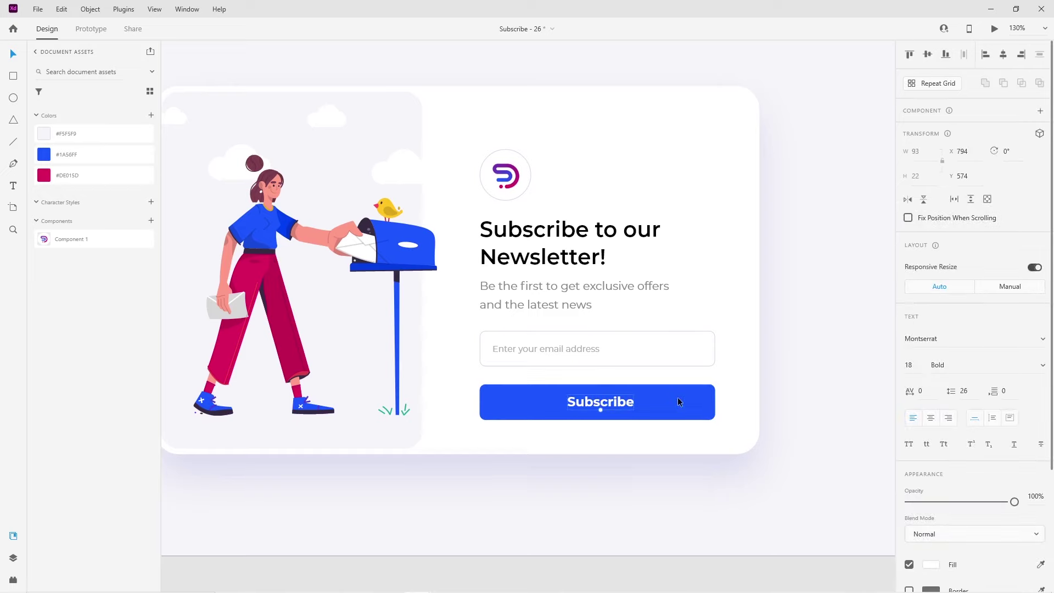
left_click(678, 401)
left_click(1003, 55)
left_click(834, 348)
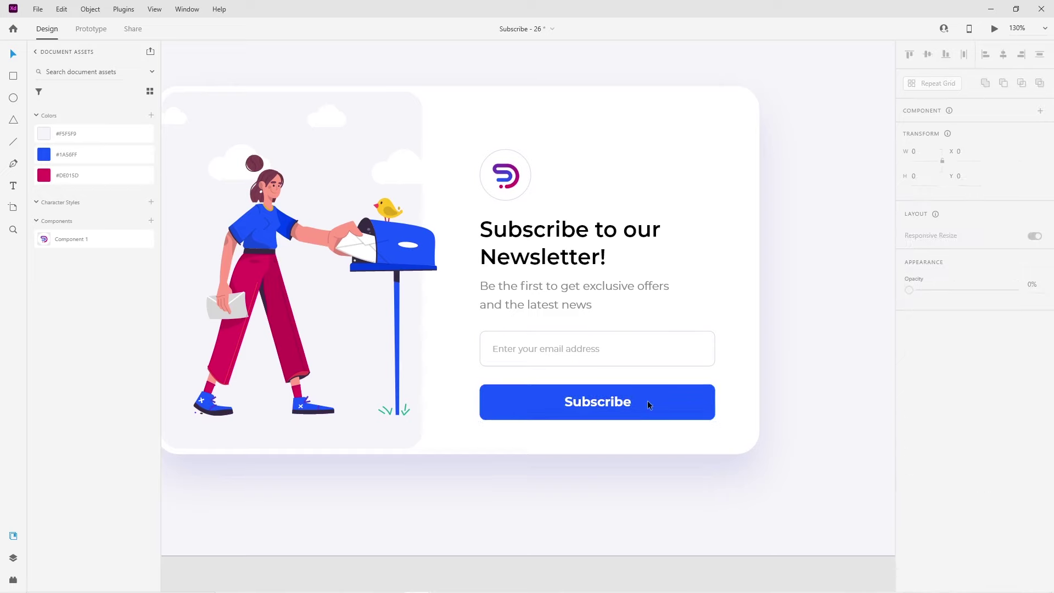
Step: Nudge the logo, heading and subtitle, the email field, and the button up, button to Y 550
scroll(566, 418, "up", 1)
scroll(560, 401, "up", 1)
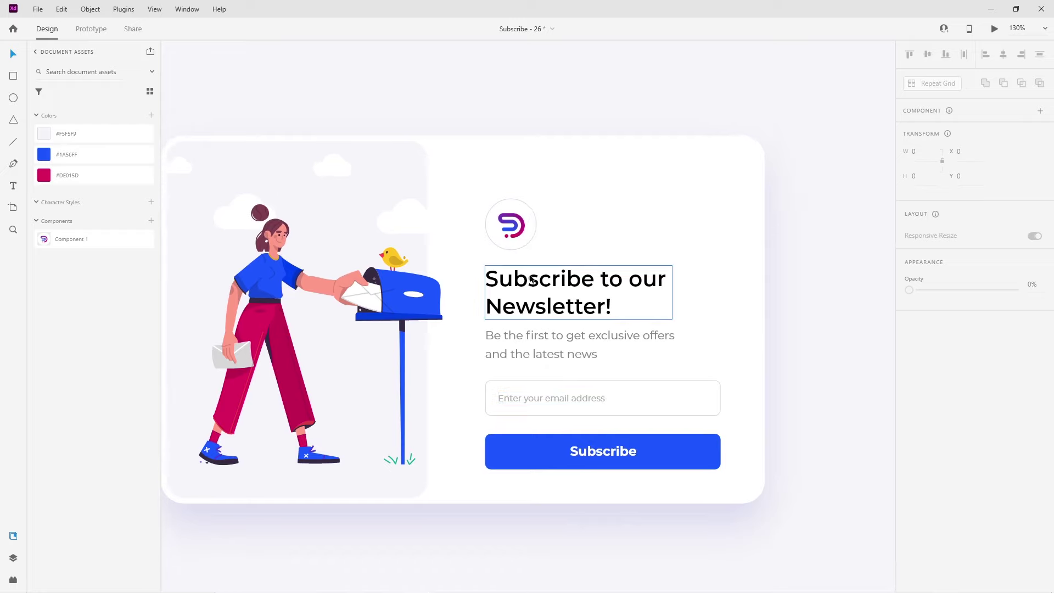
left_click(546, 294)
left_click(512, 228, "shift")
left_click(538, 331, "shift")
key("shift+Up")
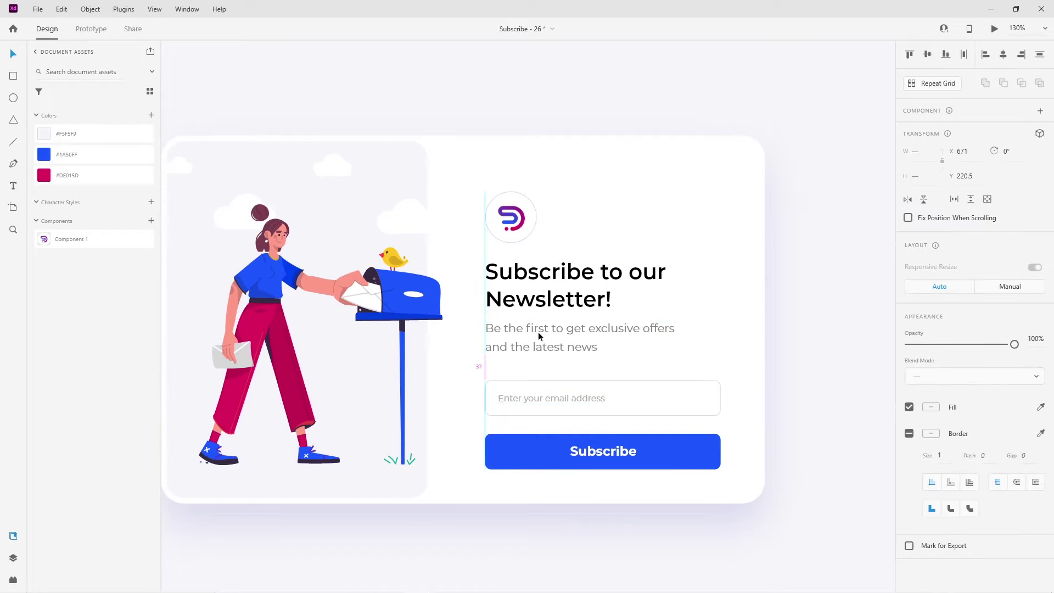
key("shift+Up")
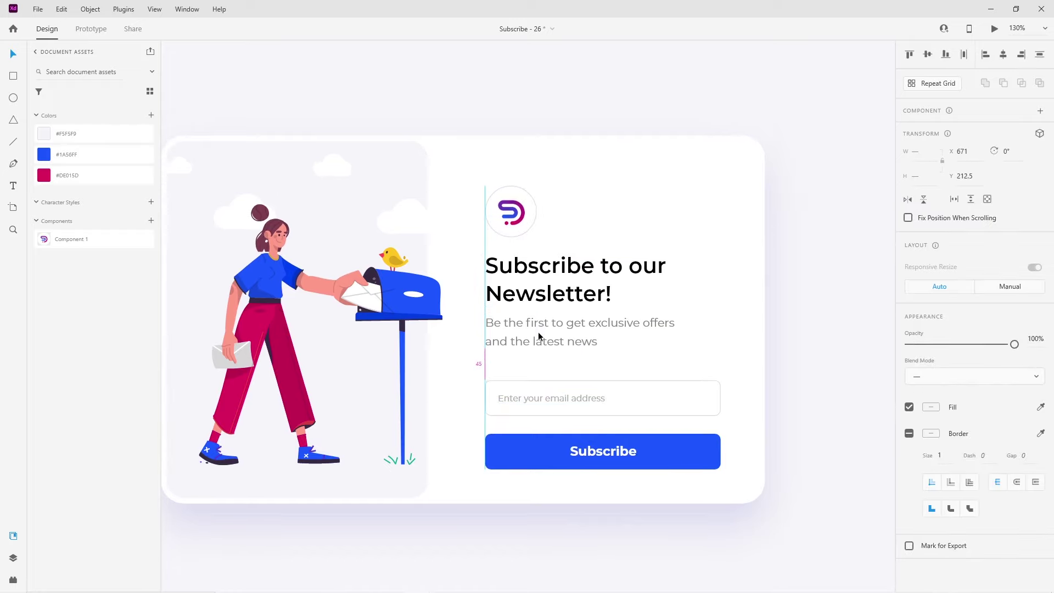
left_click(580, 383)
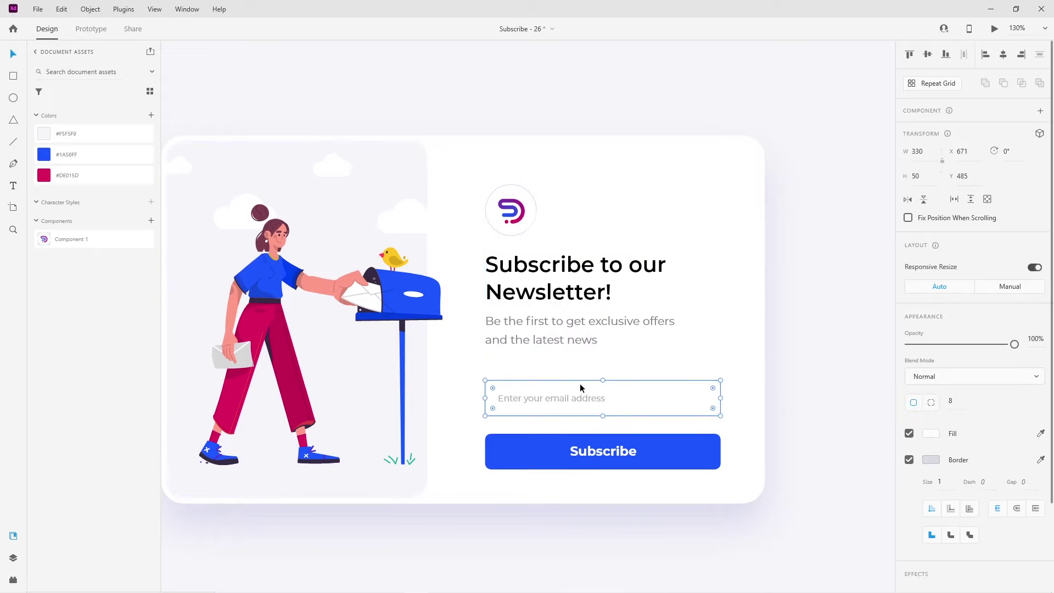
key("shift+Up")
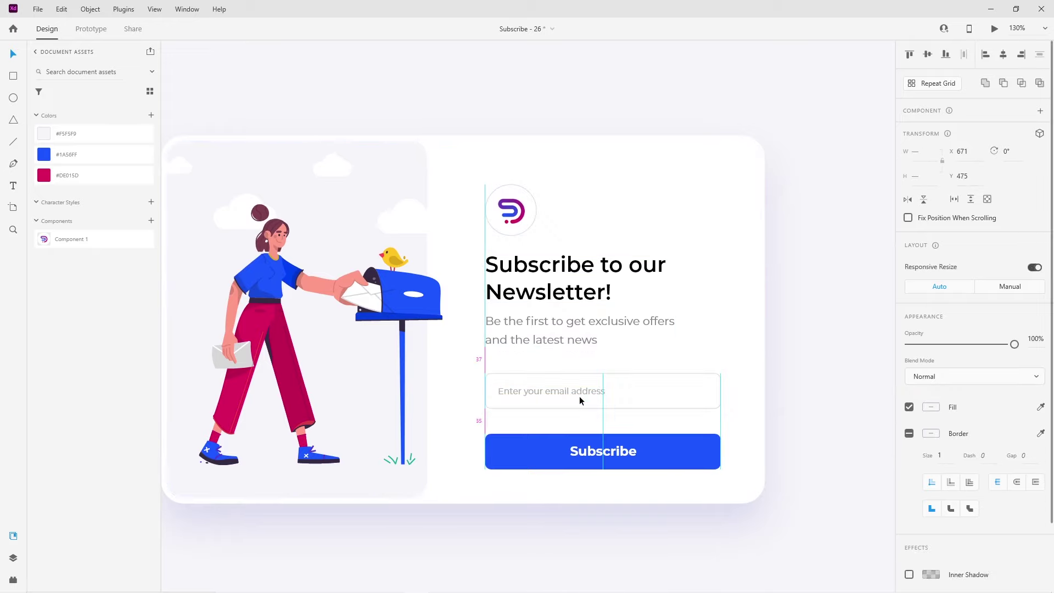
key("Up")
key("Up")
key("Up")
left_click(595, 446)
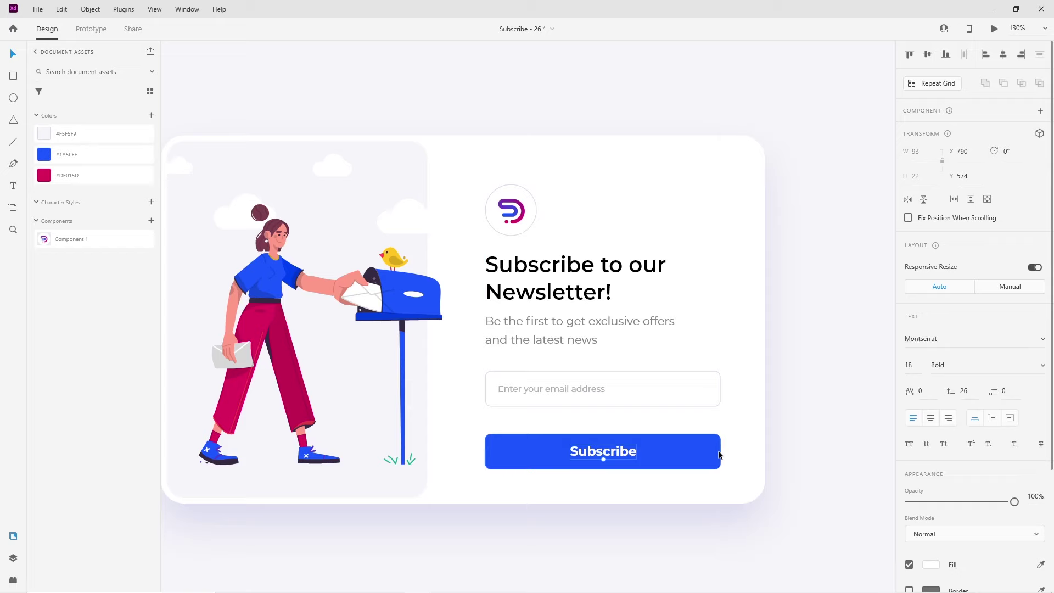
key("shift+Up")
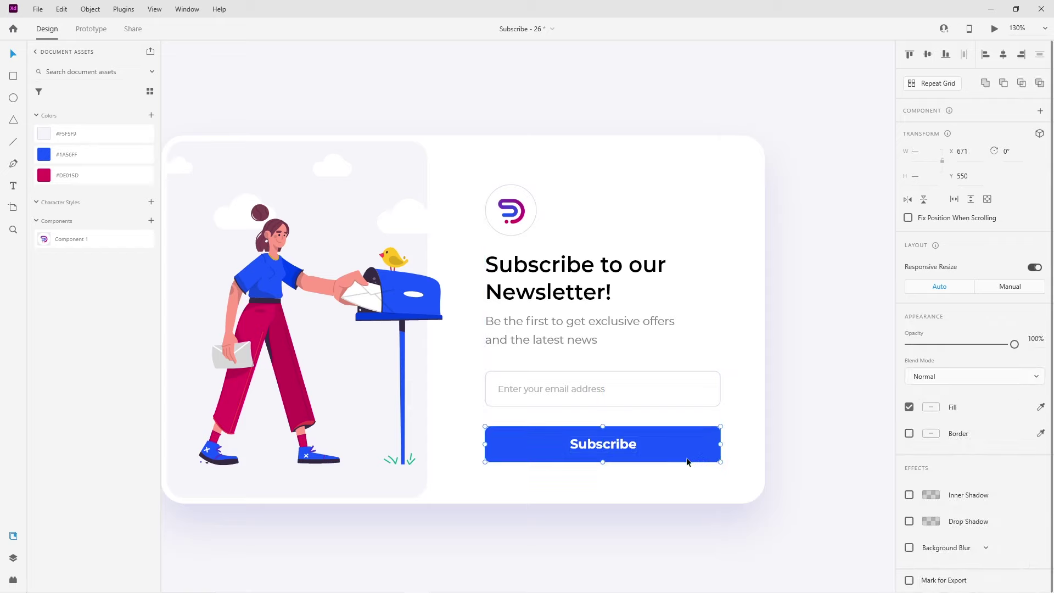
Step: Group the logo, heading, subtitle, email field and Subscribe button
left_click_drag(859, 151, 478, 486)
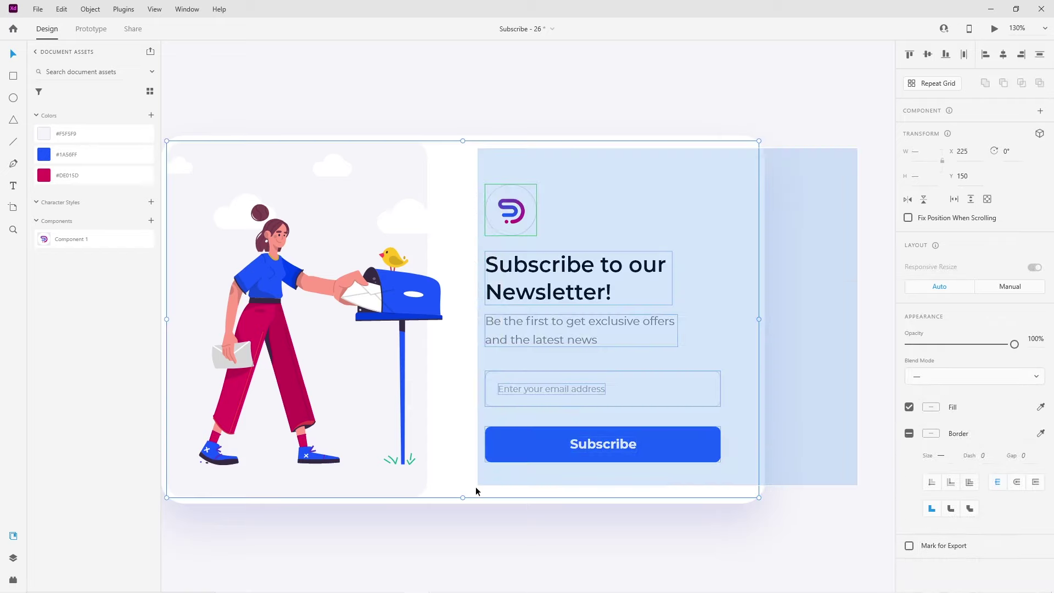
left_click(459, 446, "shift")
key("ctrl+g")
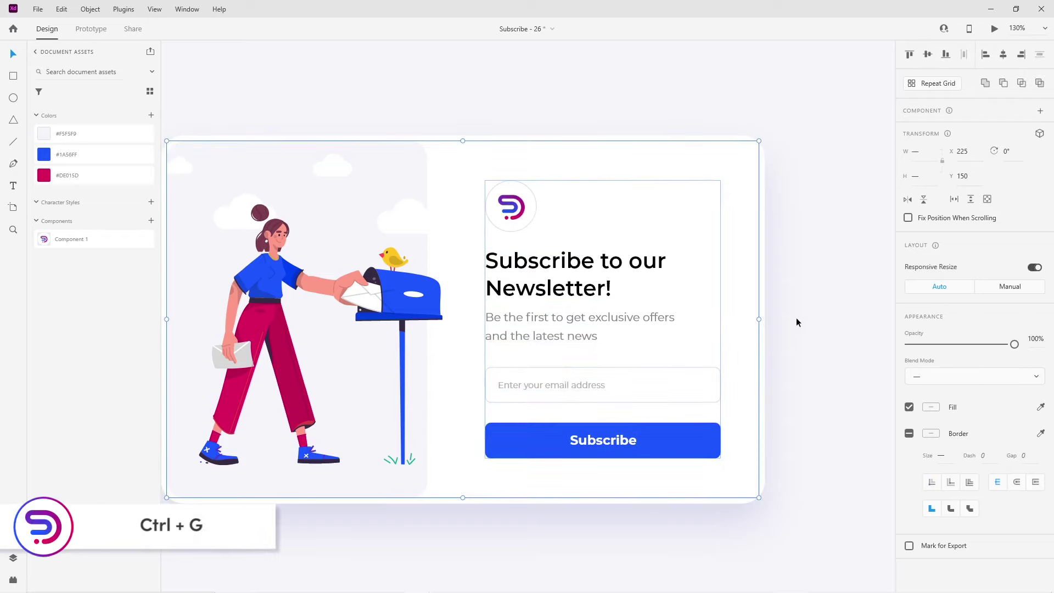
left_click(769, 374)
Step: Nudge the grouped card content slightly left within the card
scroll(768, 375, "down", 3)
scroll(648, 387, "up", 2)
left_click(671, 334)
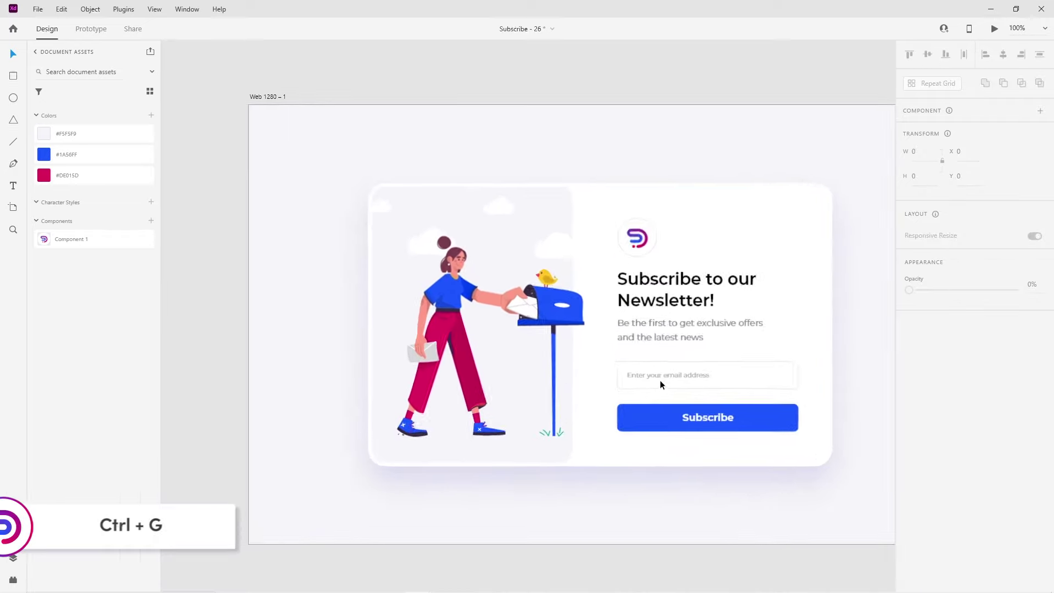
key("Left")
key("Left")
key("Left")
key("Left")
key("Left")
key("Left")
key("Left")
key("Left")
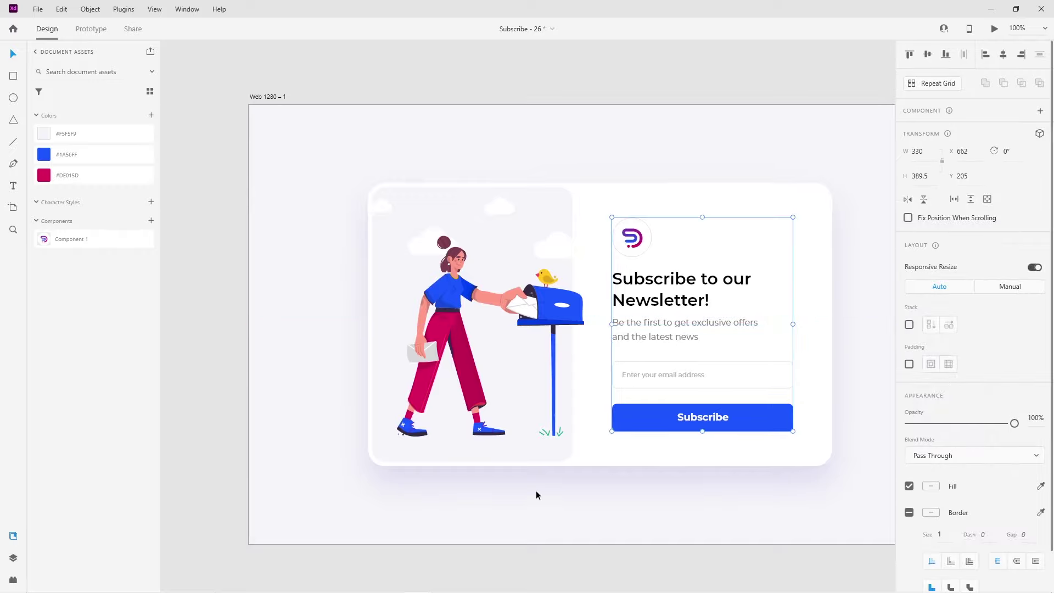
left_click(542, 489)
scroll(640, 464, "down", 2)
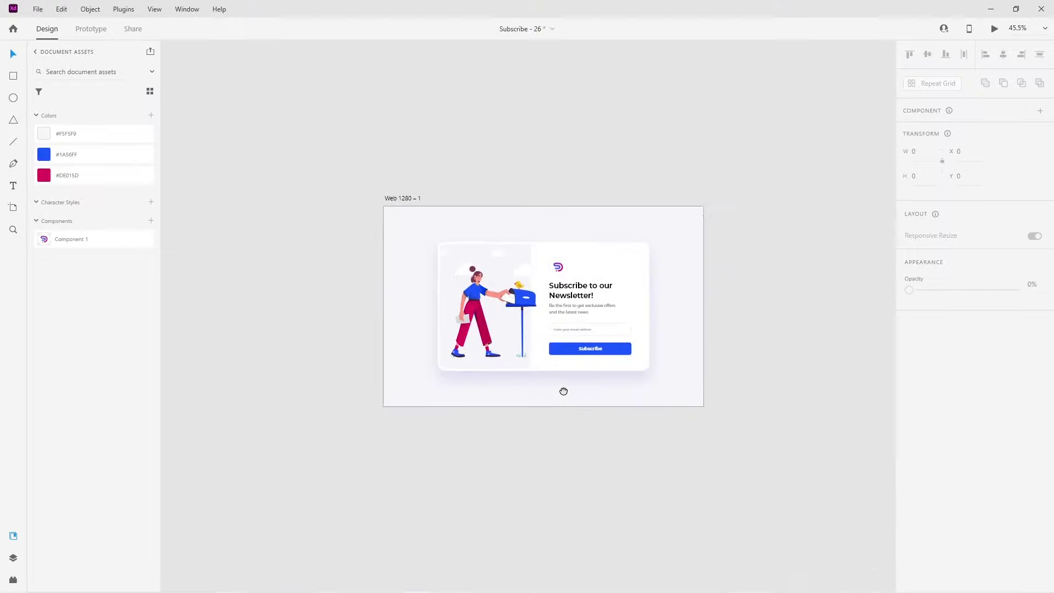
Step: Duplicate the artboard below the original and select the copied card
left_click_drag(564, 391, 502, 264)
mouse_move(410, 104)
left_mouse_down()
mouse_move(406, 348)
mouse_move(407, 337)
left_mouse_up()
left_click_drag(297, 401, 652, 529)
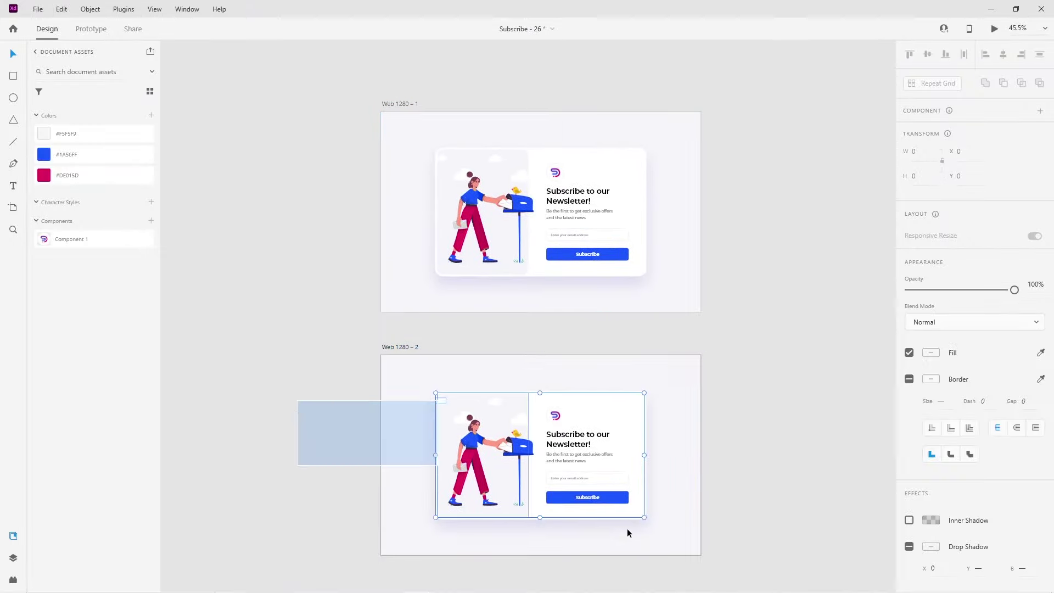
Step: Delete the card from the duplicate artboard and rename it 'Dribbble shot'
key("Delete")
scroll(669, 472, "down", 2)
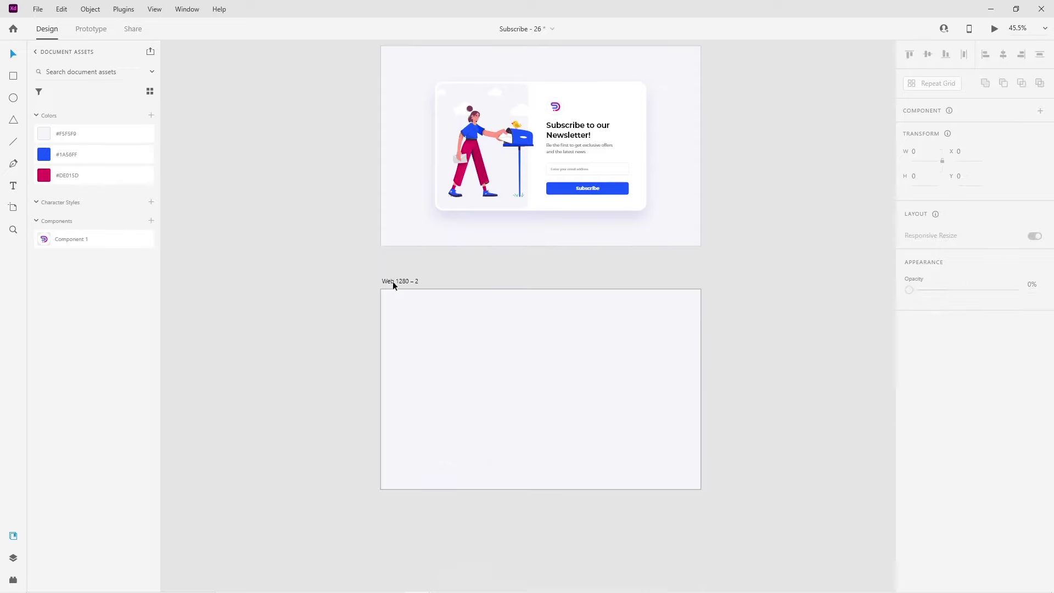
double_click(395, 282)
type("bbble shot")
key("Return")
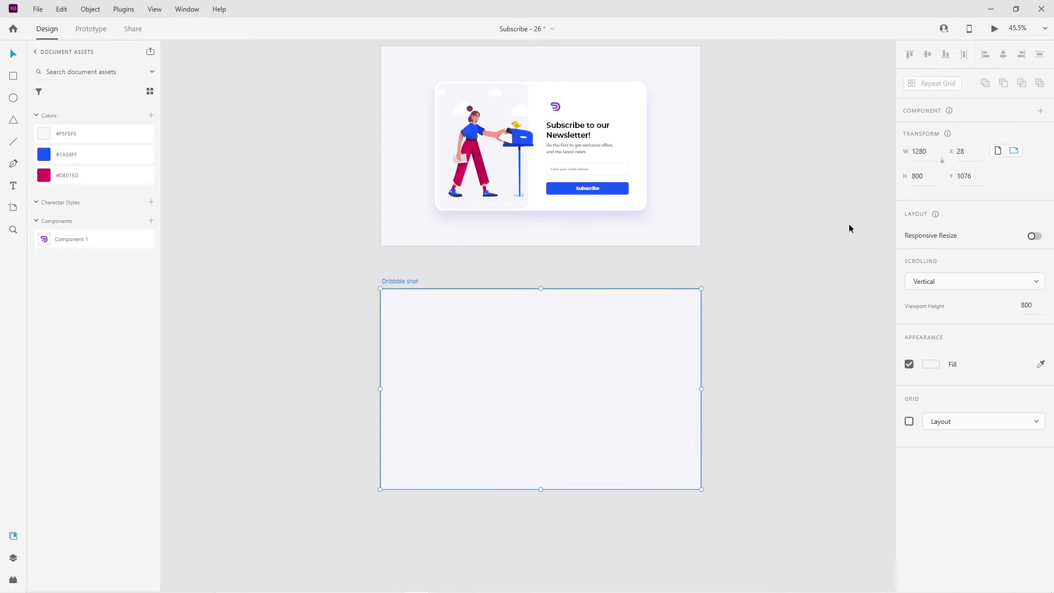
Step: Resize the Dribbble shot artboard to 2400 × 1800
type("2")
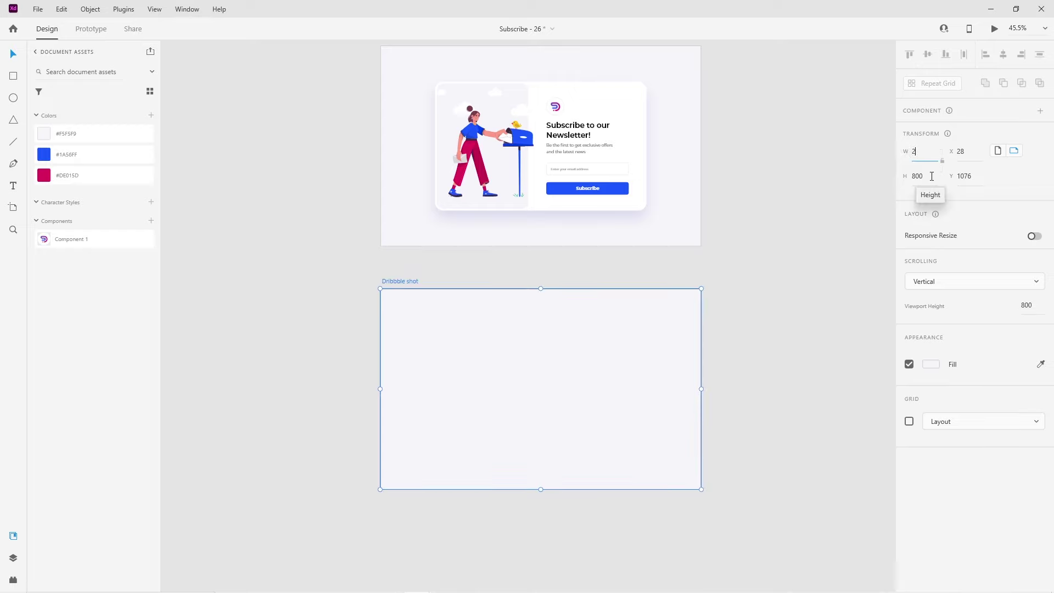
key("Return")
left_click(932, 176)
type("0")
key("Return")
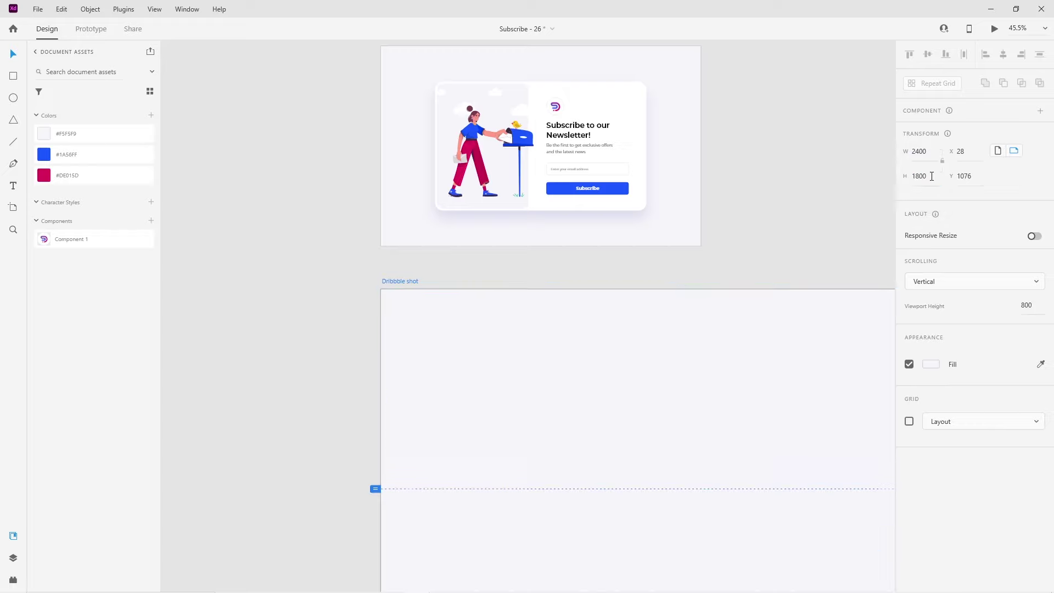
Step: Extend the Dribbble shot viewport height to the full 1800 artboard bottom
scroll(360, 388, "down", 3)
scroll(452, 442, "down", 2)
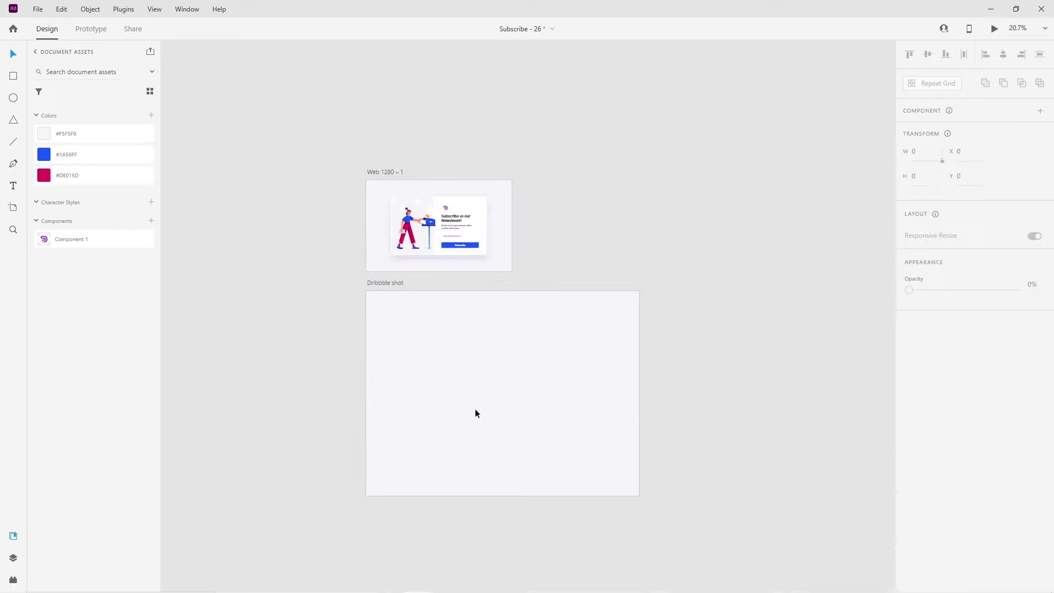
scroll(475, 408, "up", 2)
left_click(349, 364)
left_click_drag(285, 362, 294, 559)
left_click(214, 487)
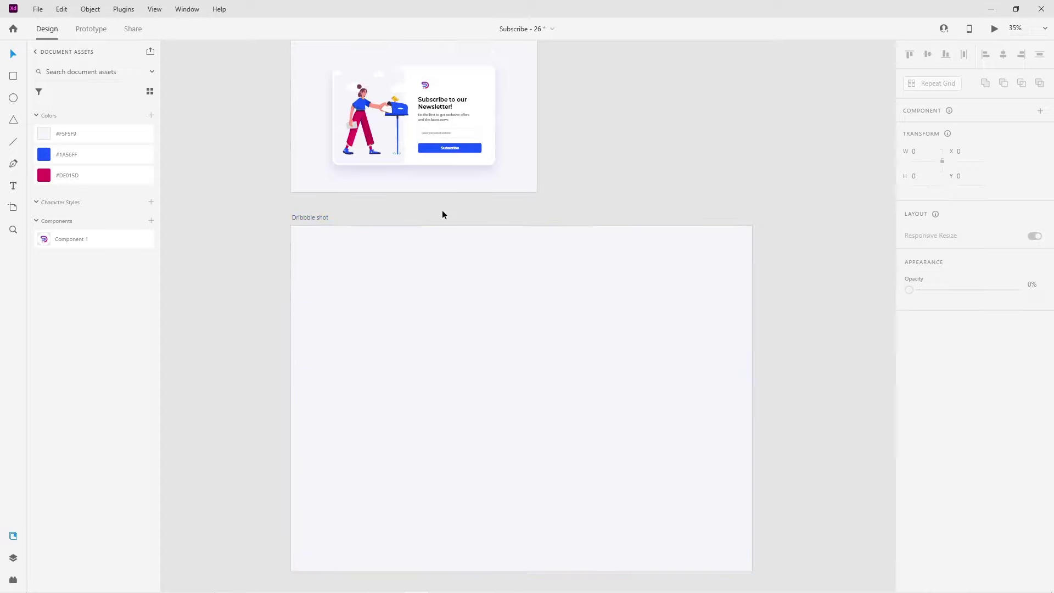
scroll(442, 210, "up", 3)
Step: Group the subscribe card elements and export the group as PNG
left_click_drag(323, 118, 507, 238)
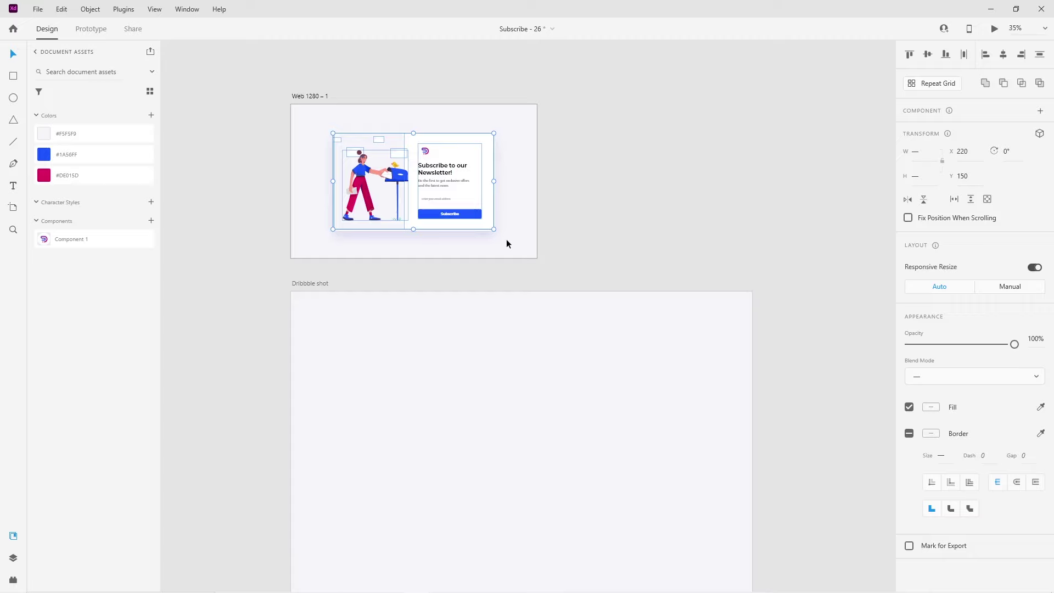
key("ctrl+g")
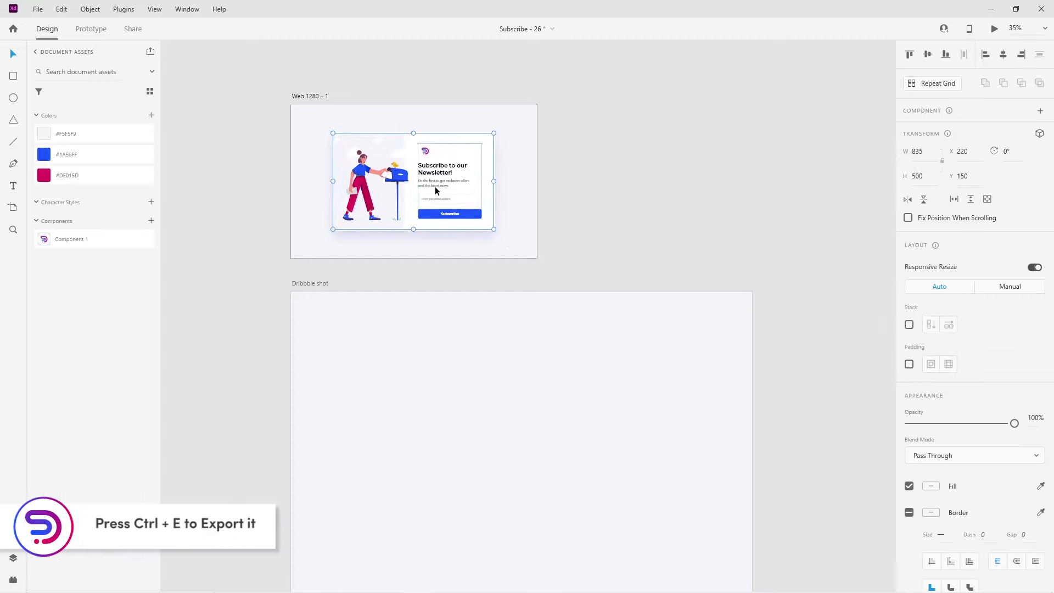
key("ctrl+e")
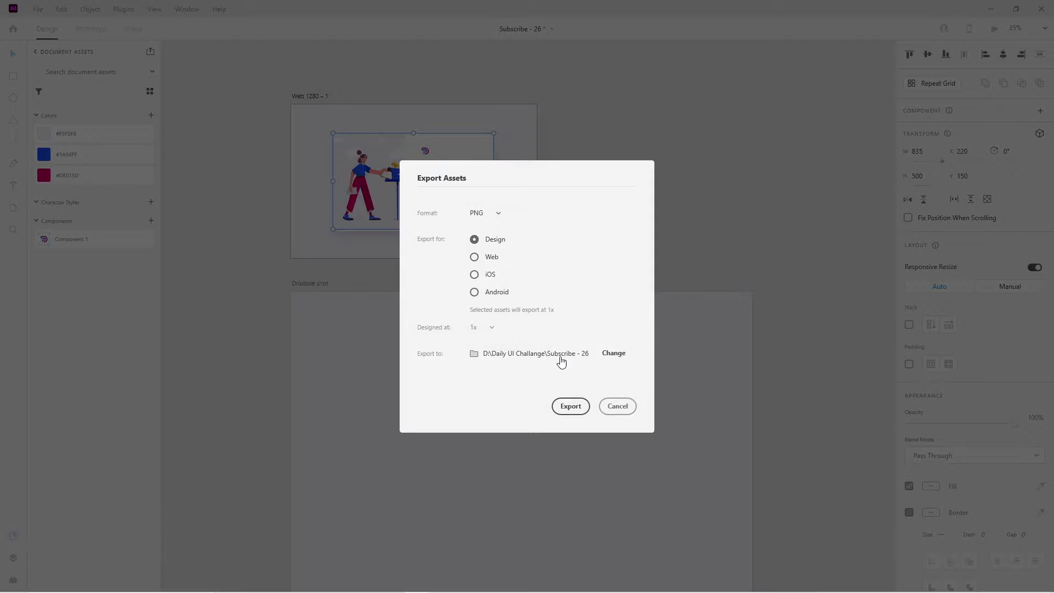
left_click(571, 412)
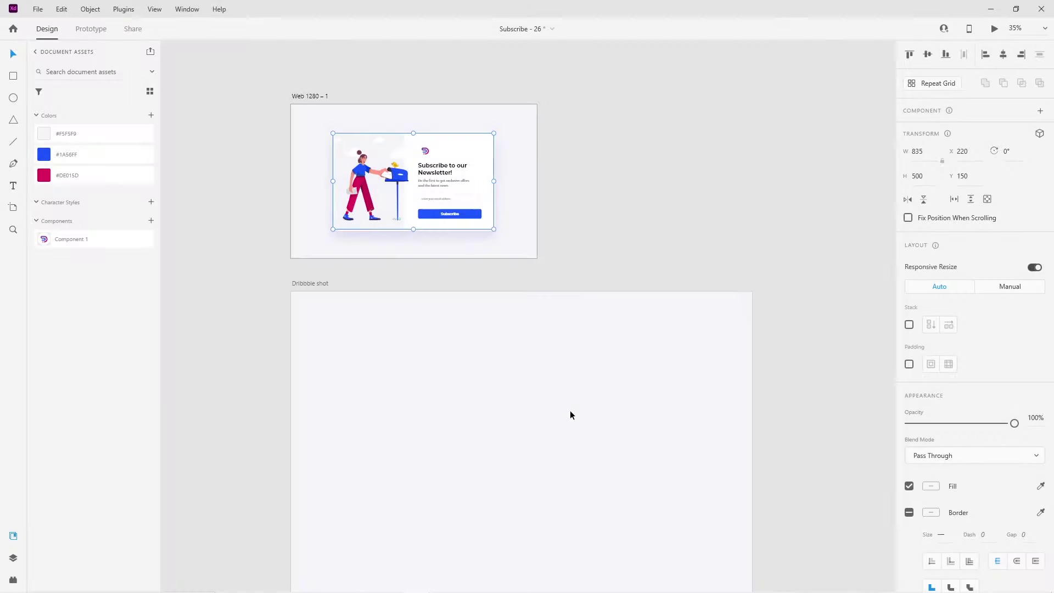
Step: Pick the exported Group 2 image in the export folder and drag it toward XD
left_click(570, 416)
scroll(570, 415, "down", 3)
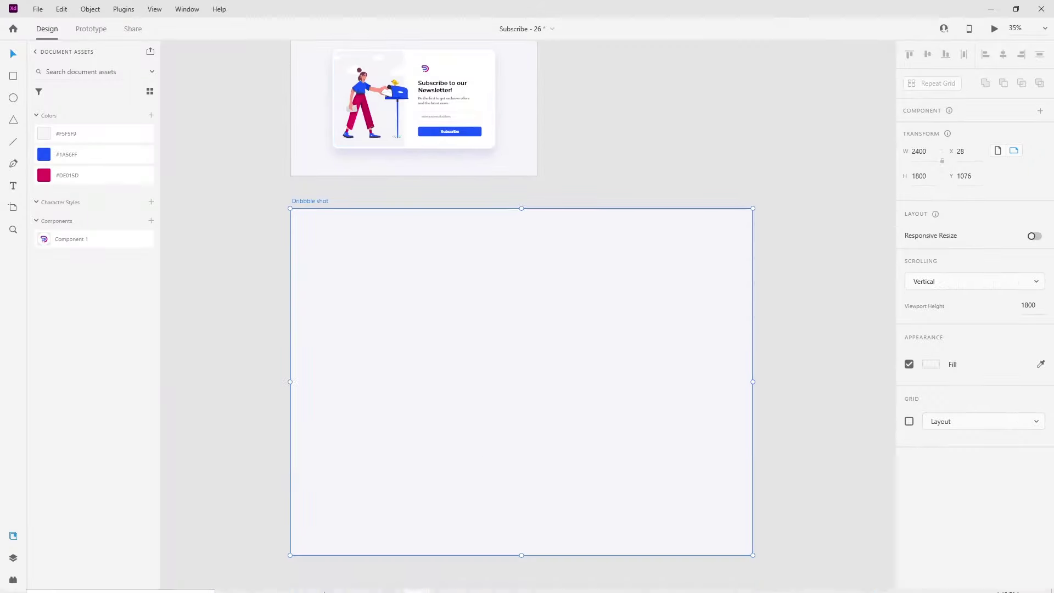
left_click(301, 551)
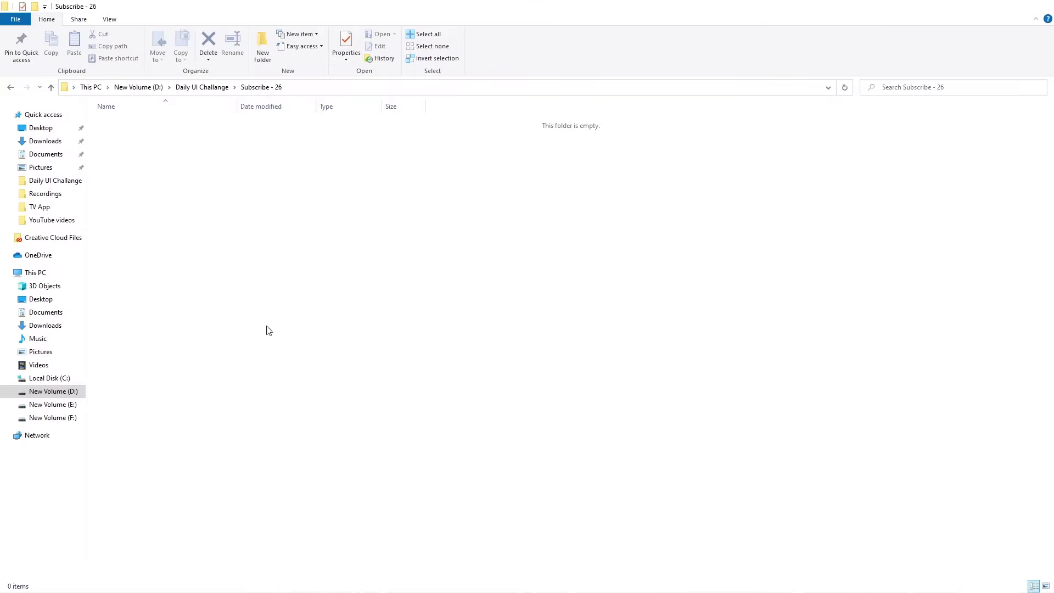
left_click(137, 123)
left_click_drag(137, 123, 460, 528)
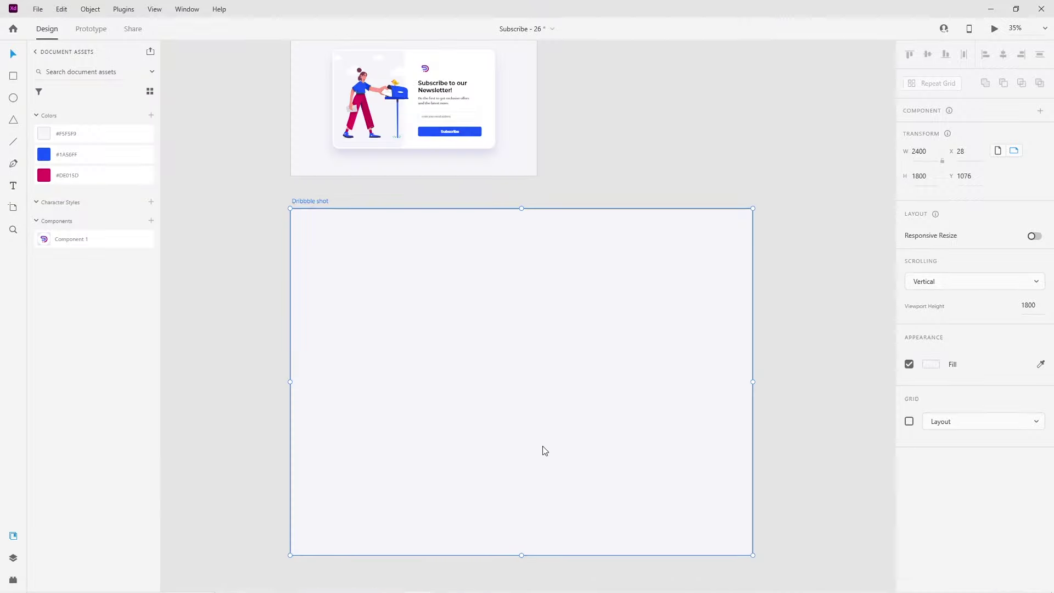
Step: Drop Group 2.png onto Dribbble shot, enlarge it to about 2330 × 1558 and centre it
mouse_move(460, 526)
left_mouse_down()
mouse_move(549, 409)
mouse_move(452, 329)
left_mouse_up()
mouse_move(617, 445)
left_mouse_down()
mouse_move(750, 554)
mouse_move(720, 532)
left_mouse_up()
left_click_drag(580, 362, 579, 375)
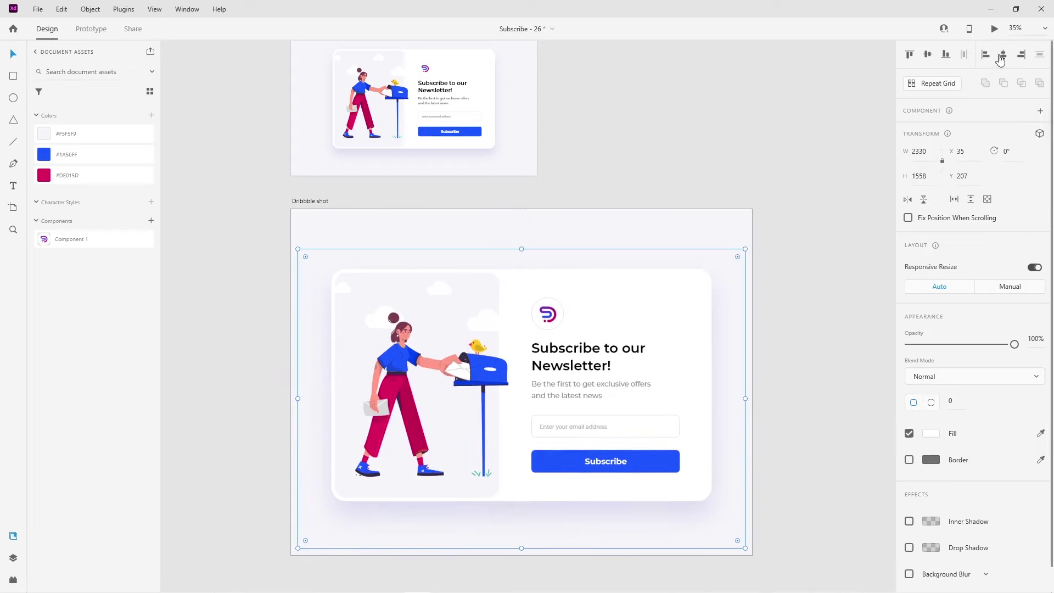
key("Escape")
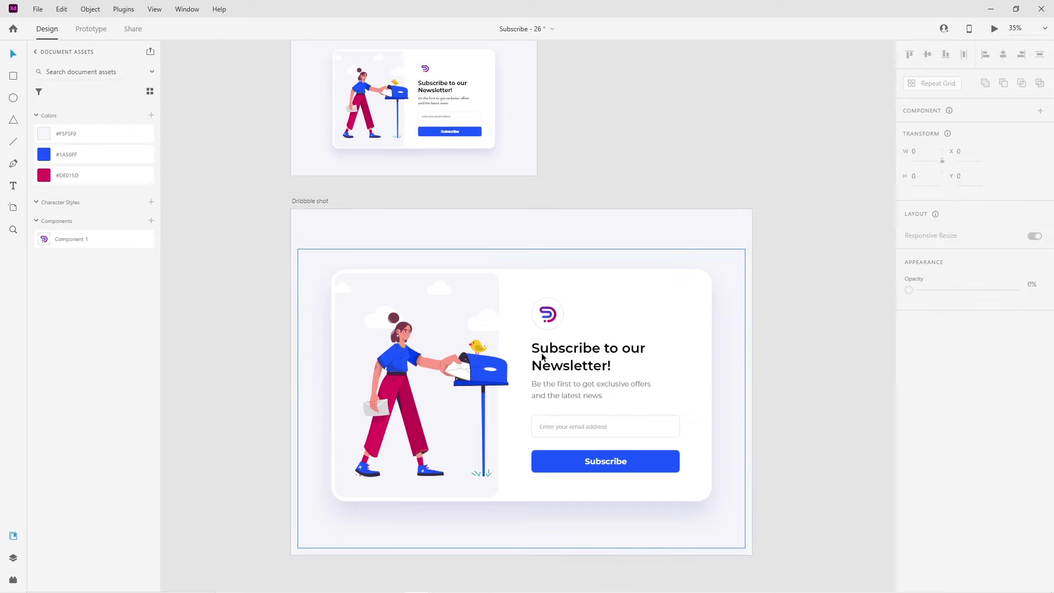
scroll(525, 375, "down", 2)
Step: Duplicate the Dribbble shot artboard and rename the copy 'Insta Shot'
scroll(718, 337, "right", 3)
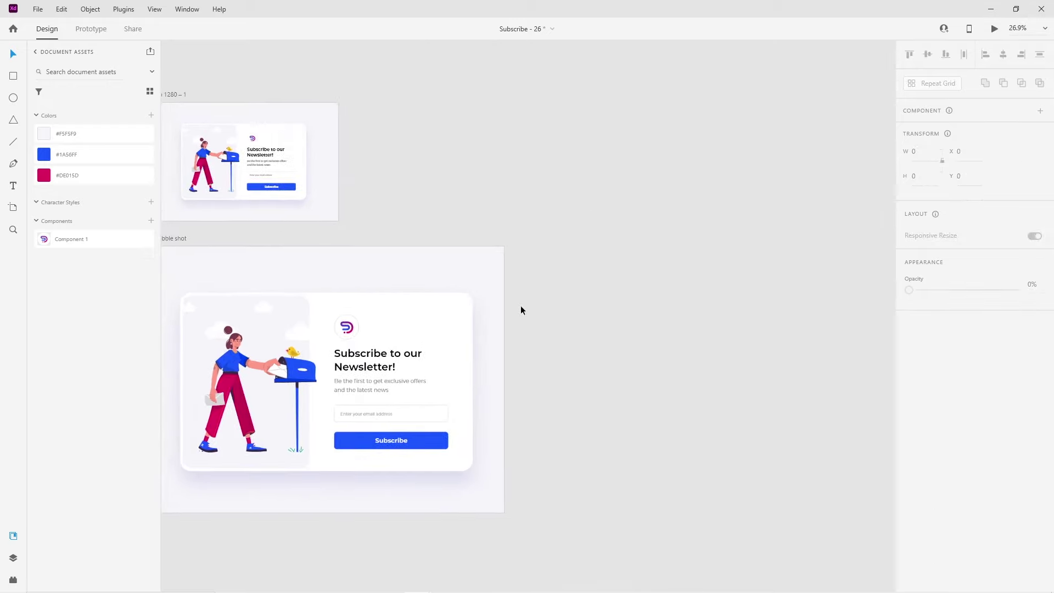
left_click(189, 236)
key("ctrl+d")
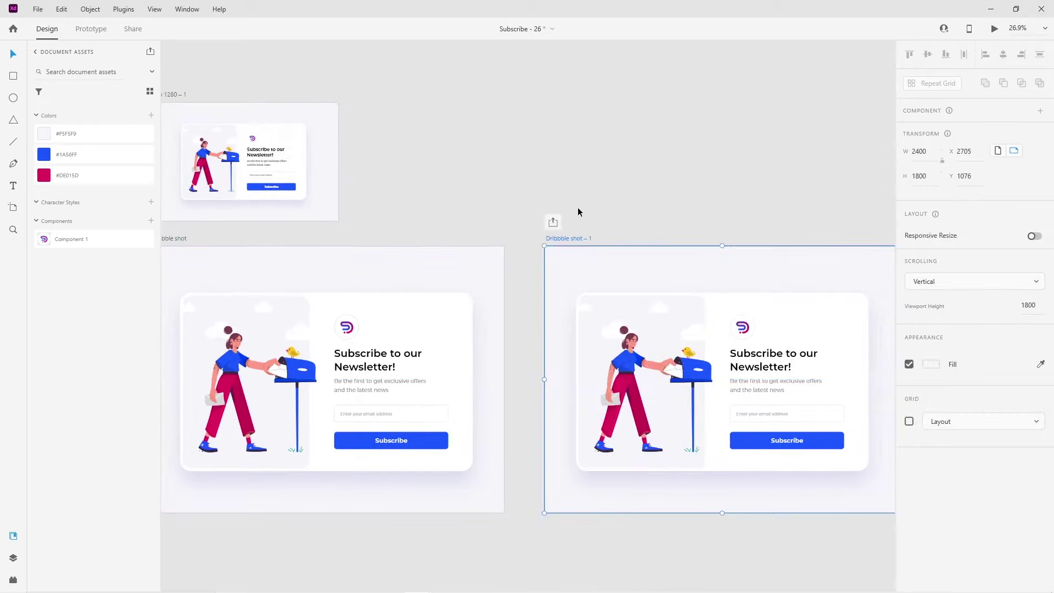
double_click(566, 239)
type("Insta Shot")
key("Return")
Step: Resize Insta Shot to 1080 × 1080 and paste the card onto it
scroll(630, 216, "right", 3)
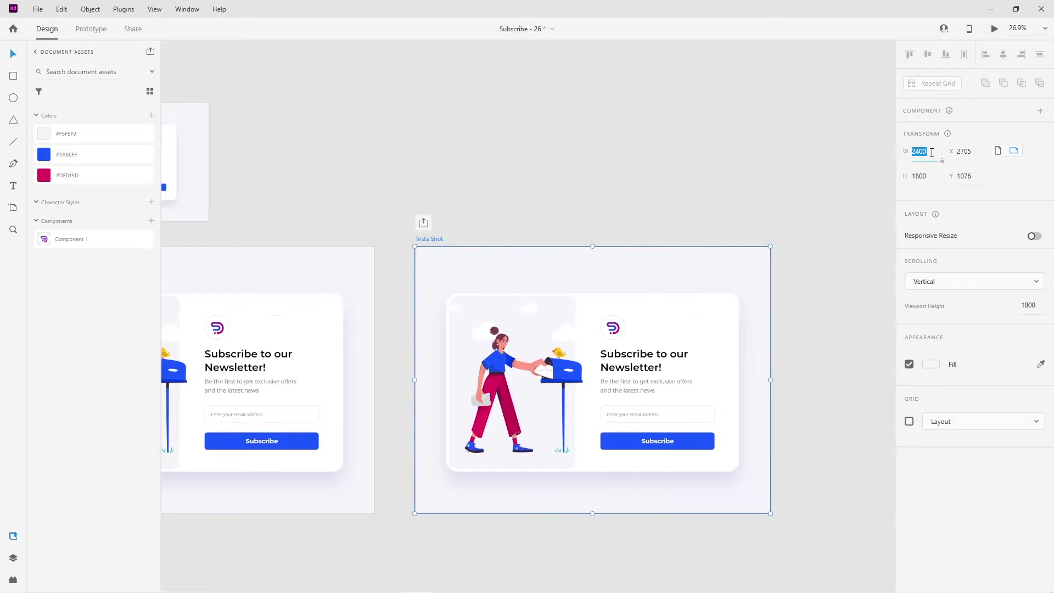
type("108")
key("Return")
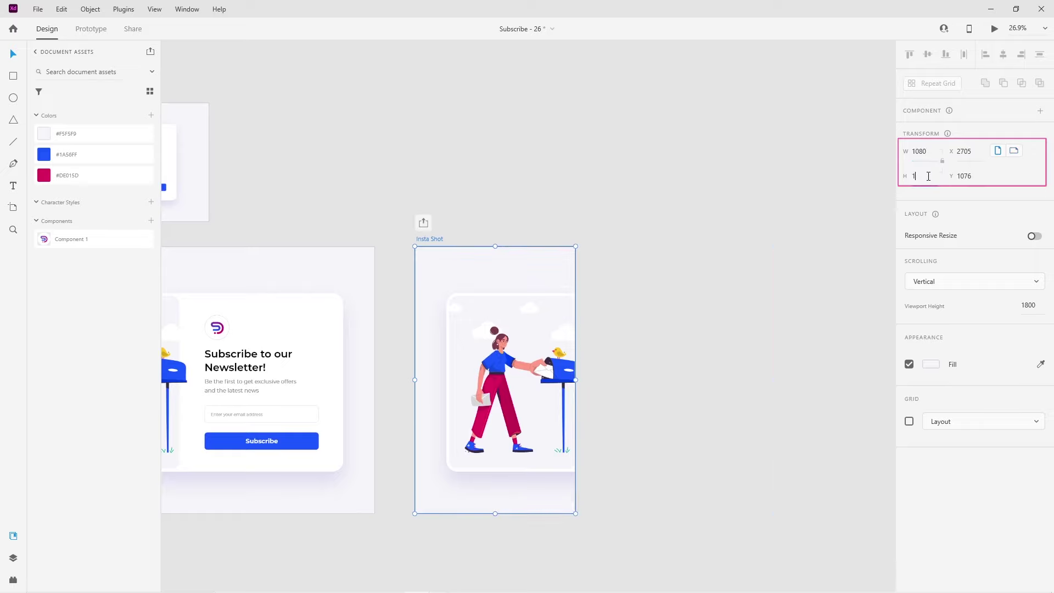
type("080")
key("Return")
key("ctrl+v")
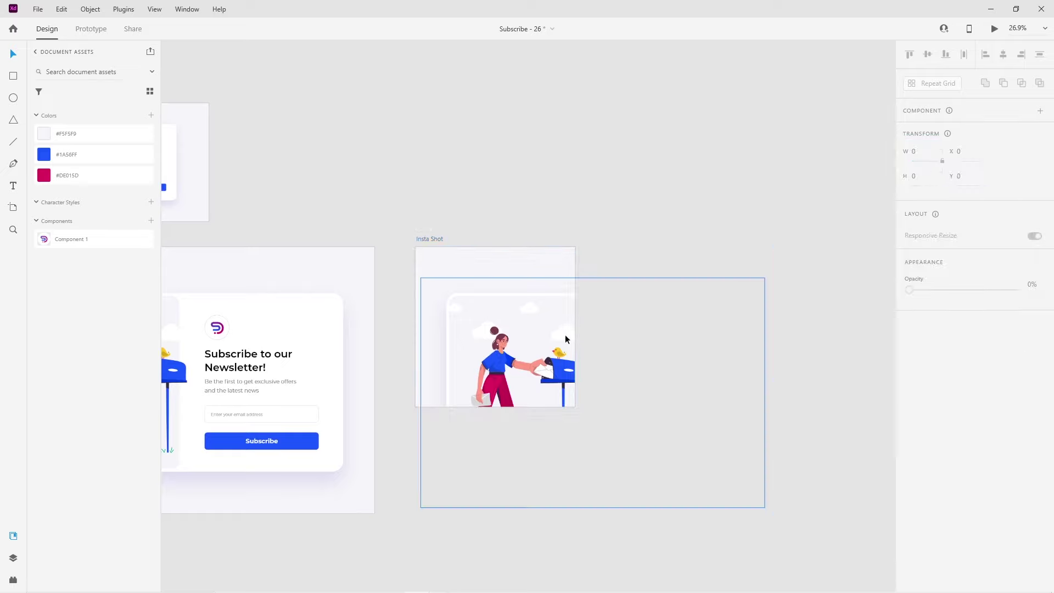
Step: Scale the pasted card to about 1081 × 723, aligned to the Insta Shot's left edge
left_click_drag(761, 504, 571, 382)
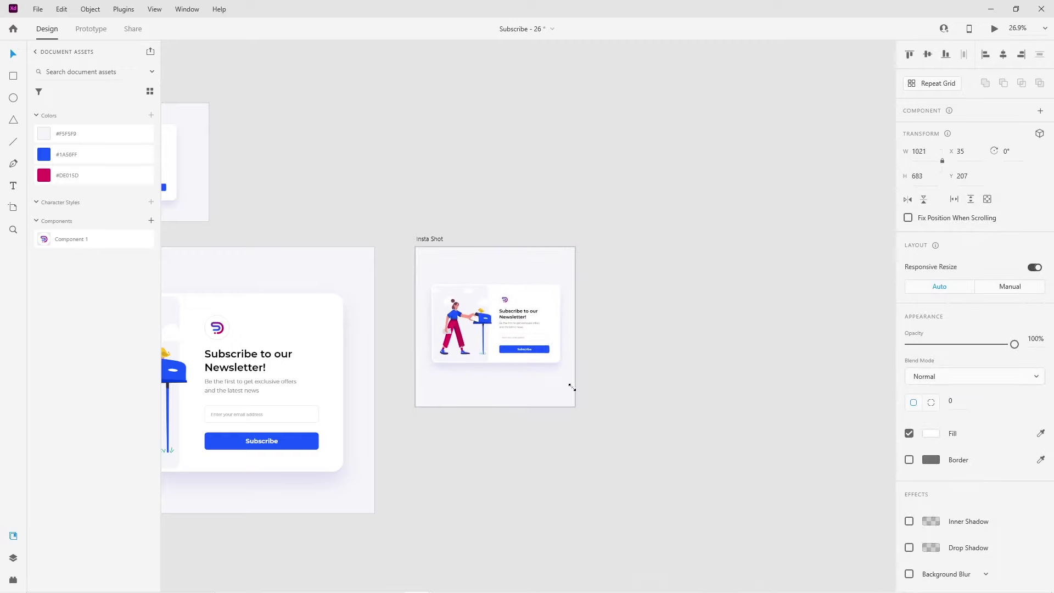
scroll(467, 356, "up", 5)
scroll(454, 282, "up", 1)
left_click_drag(571, 299, 555, 304)
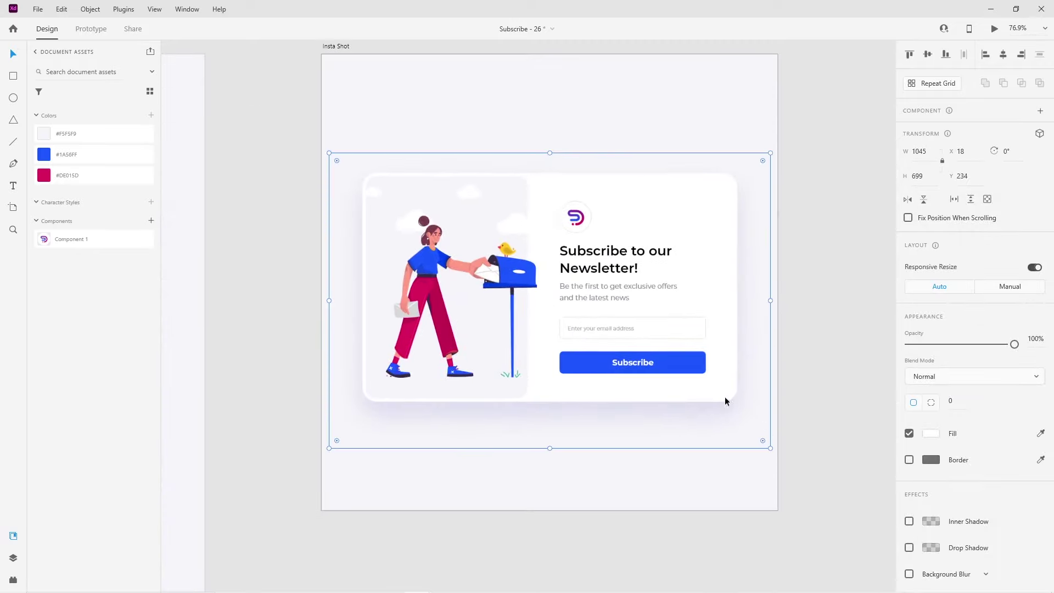
left_click_drag(771, 446, 778, 457)
left_click_drag(679, 365, 683, 360)
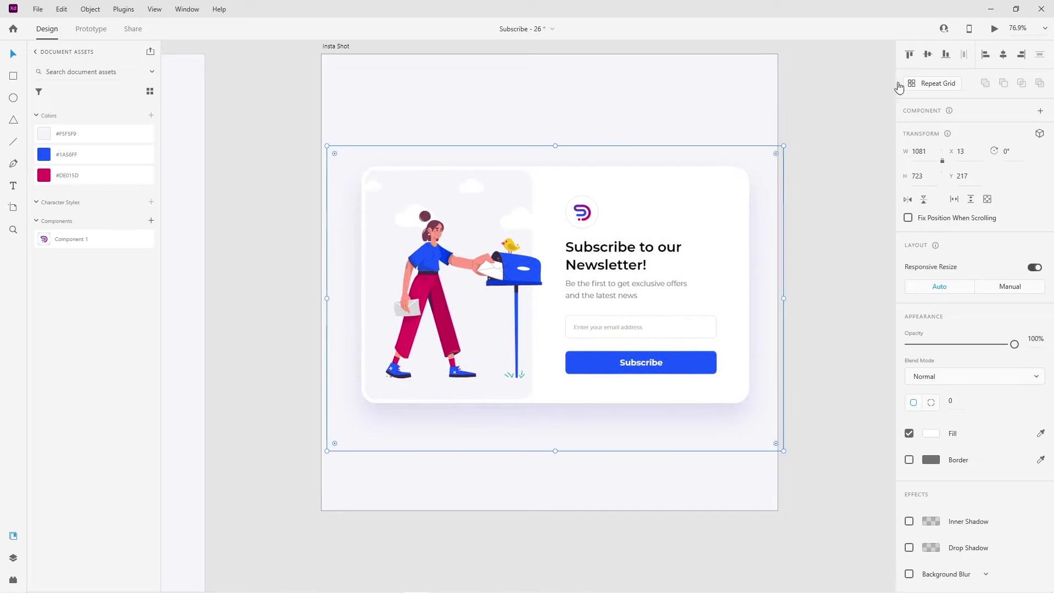
scroll(752, 322, "down", 5)
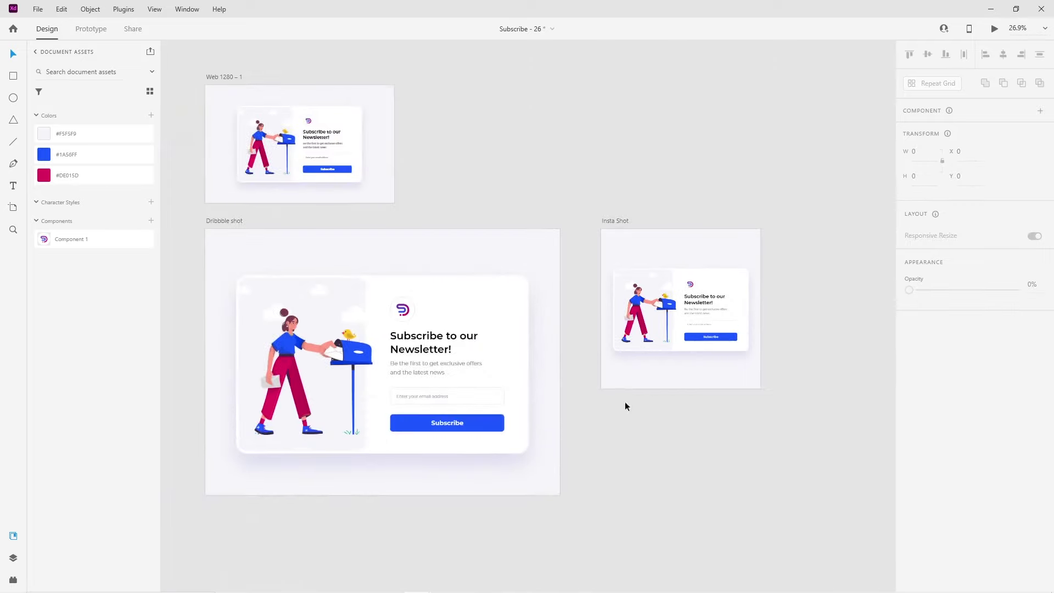